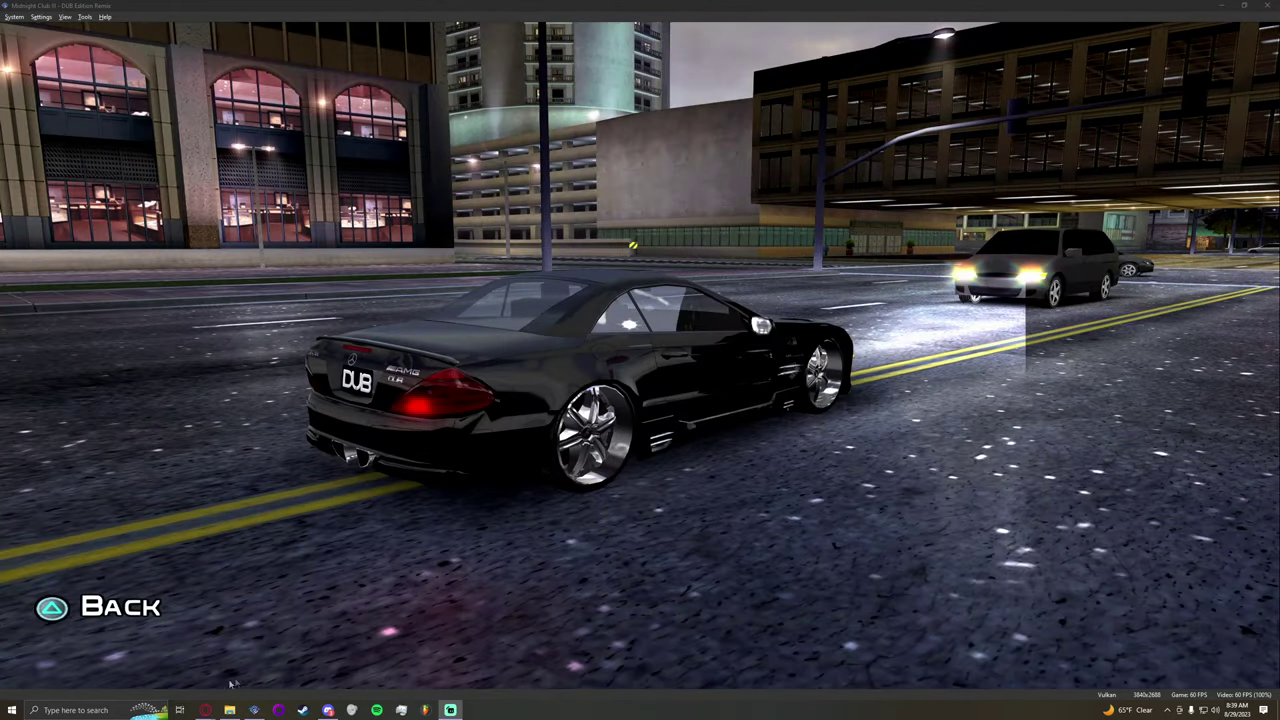
Step: Switch to the Opera browser, maximize its window and highlight the pcsx2.net address
mouse_move(205, 708)
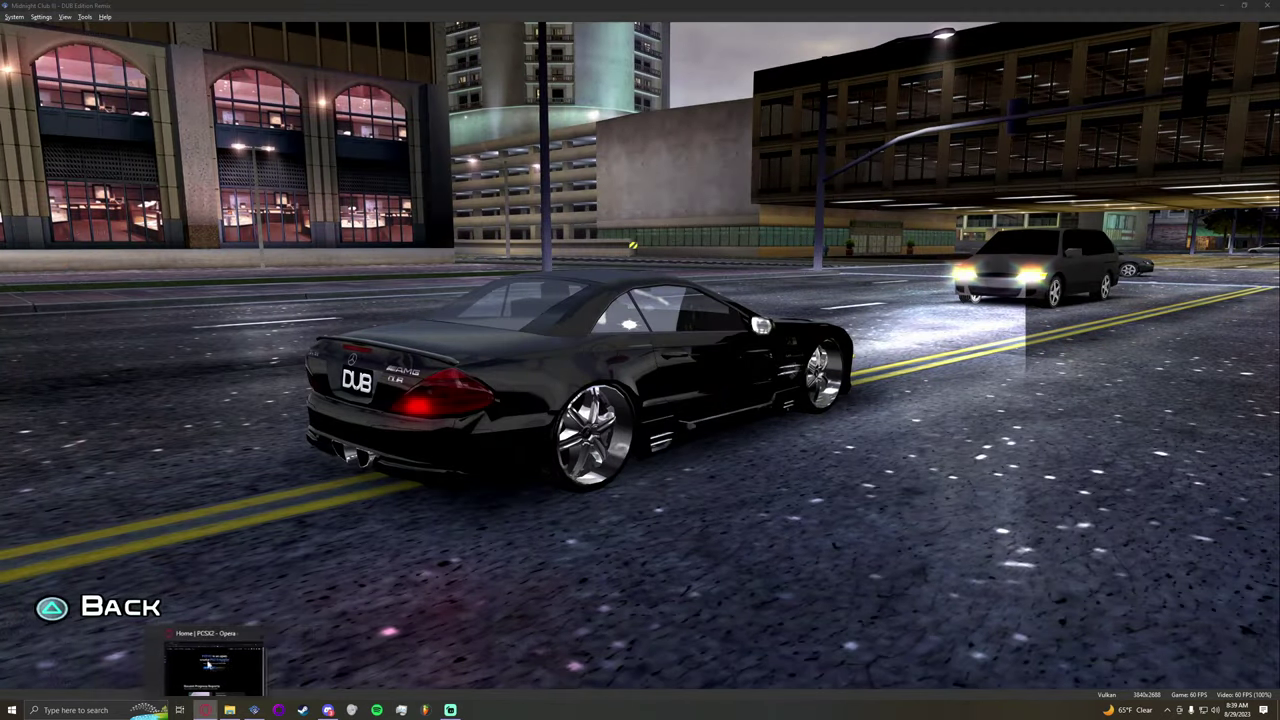
left_click(210, 665)
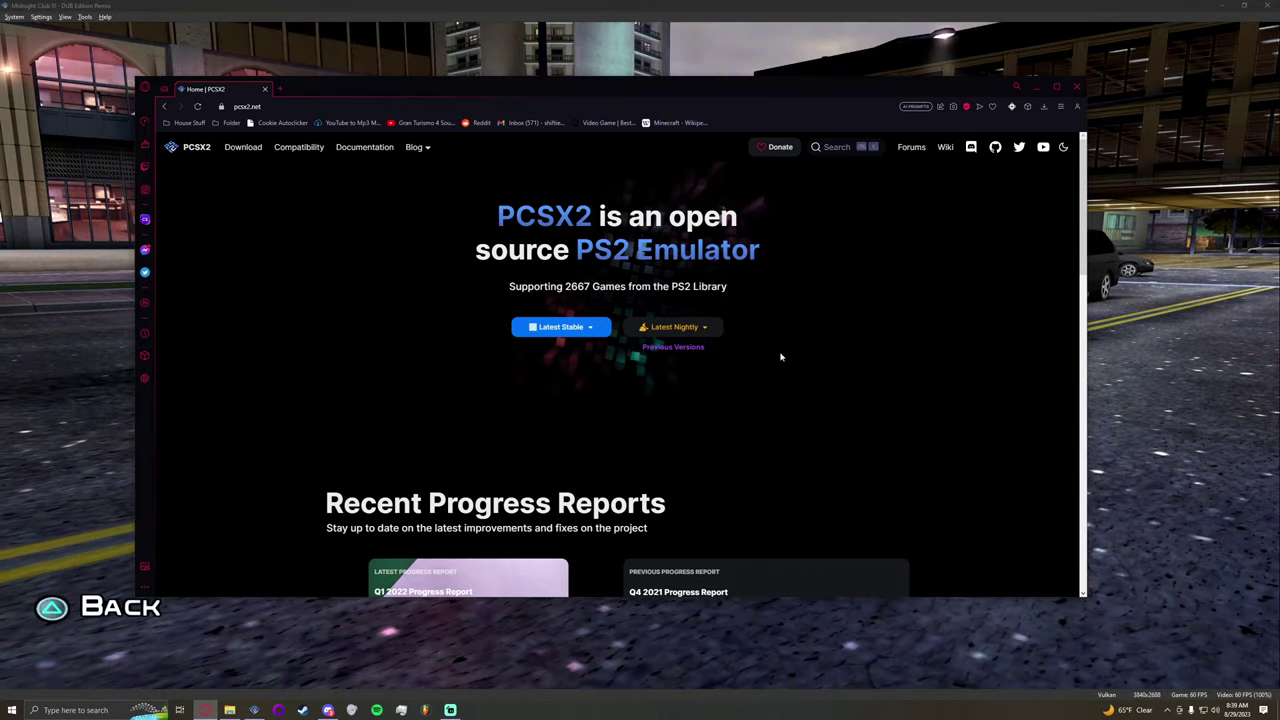
left_click(1055, 90)
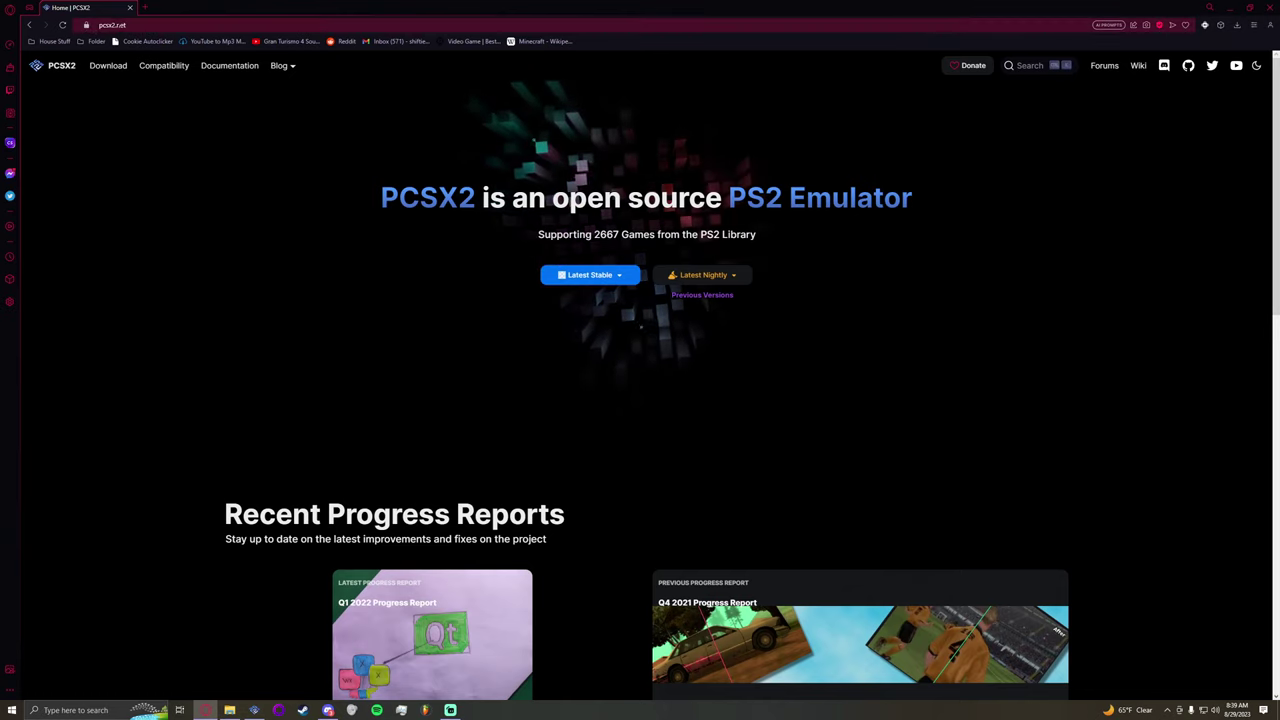
key("ctrl+l")
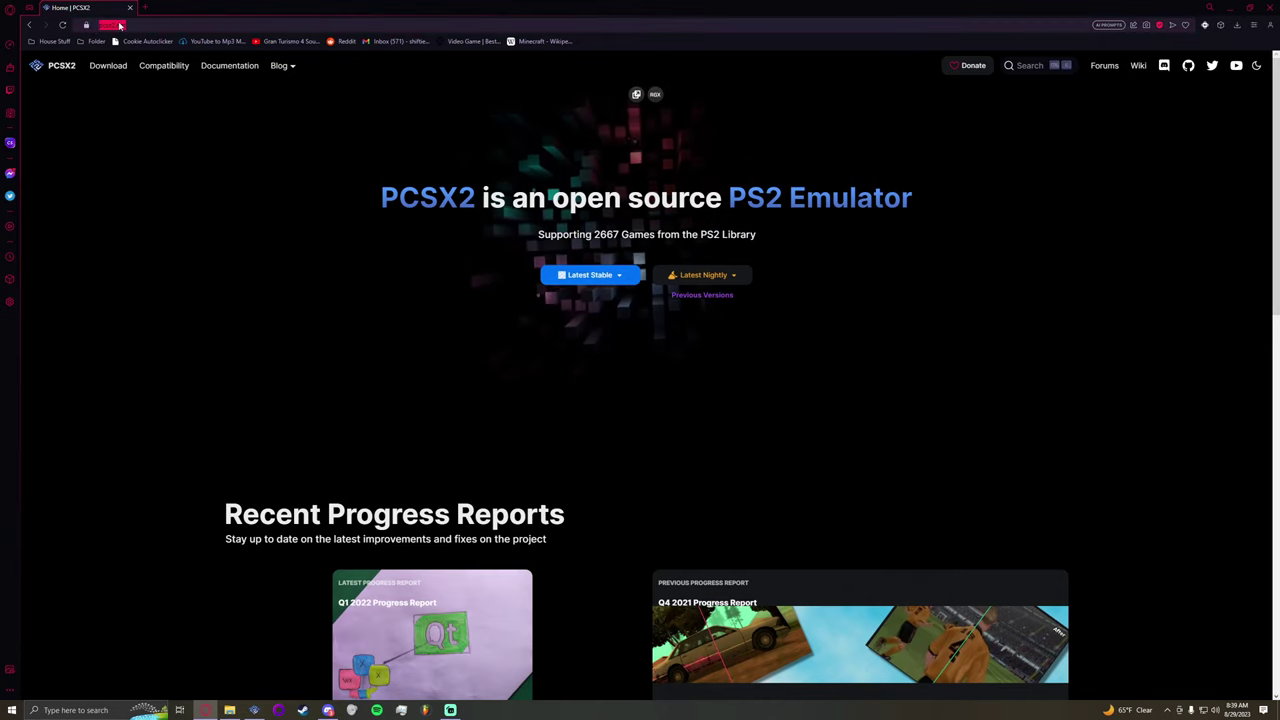
left_click(248, 234)
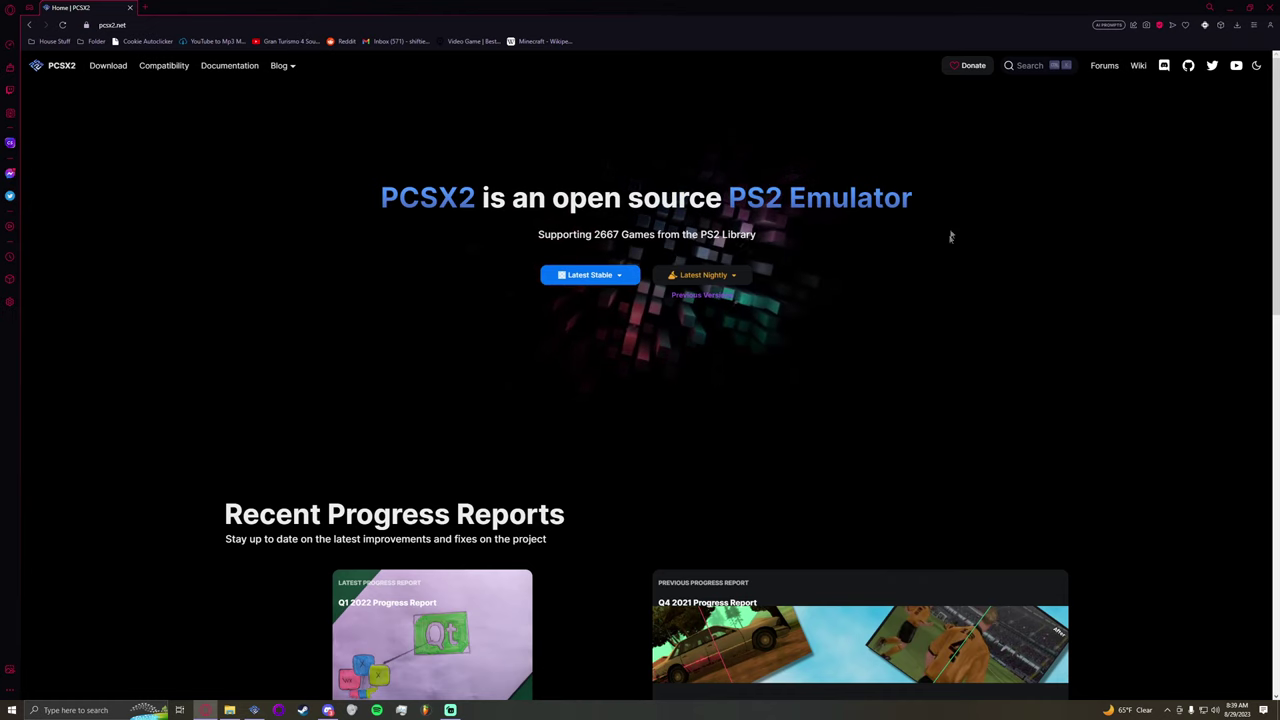
Step: Download the latest nightly Windows X64 - Qt build, v1.7.4965, from the PCSX2 home page
left_click(736, 281)
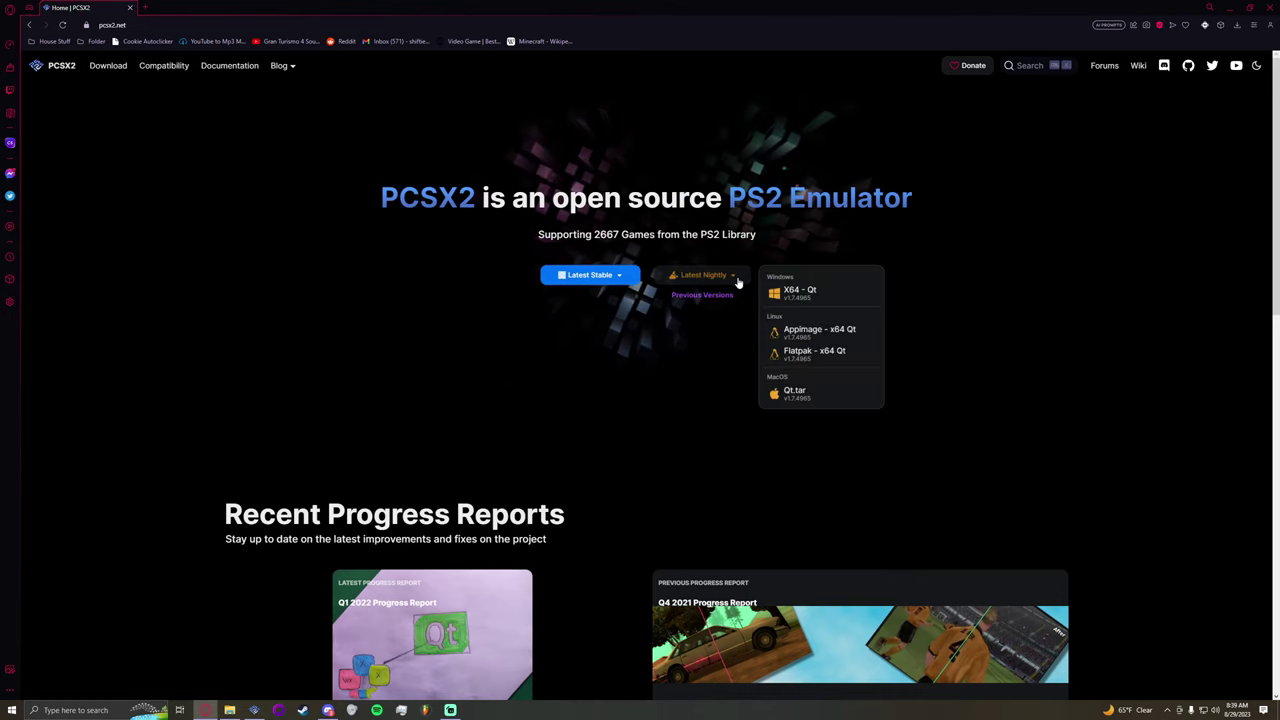
left_click(1038, 222)
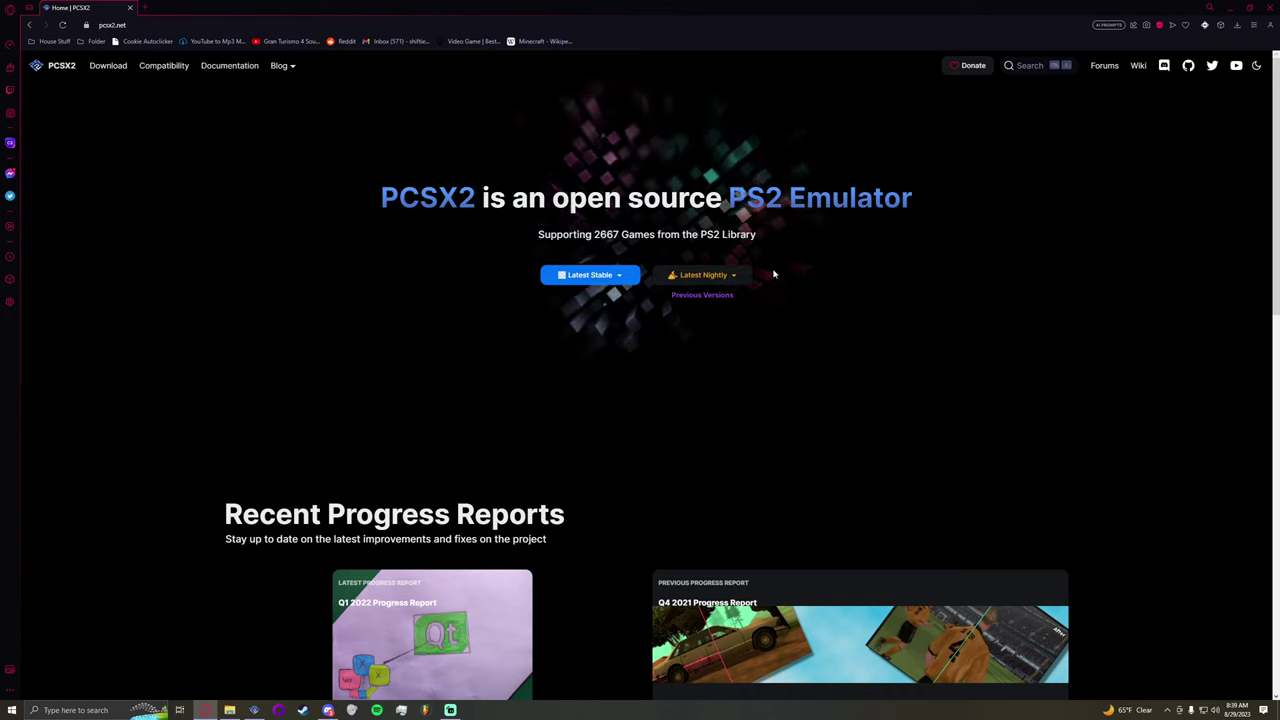
left_click(737, 278)
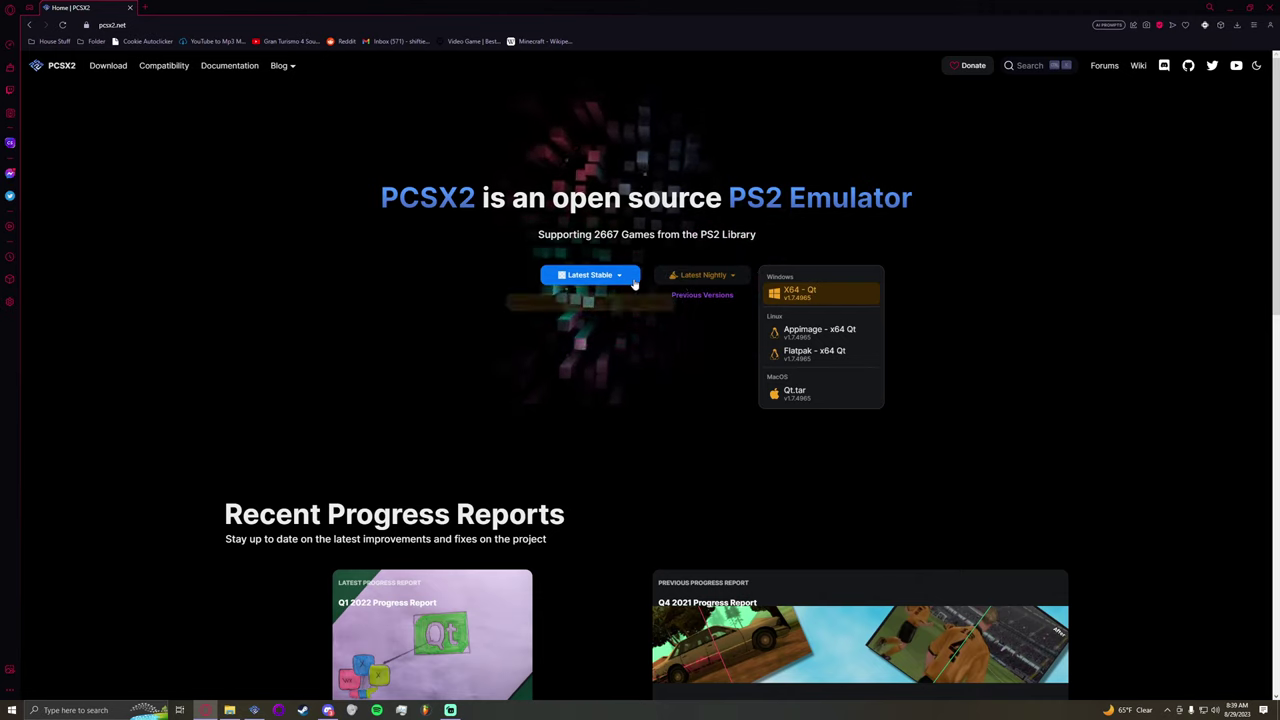
left_click(909, 249)
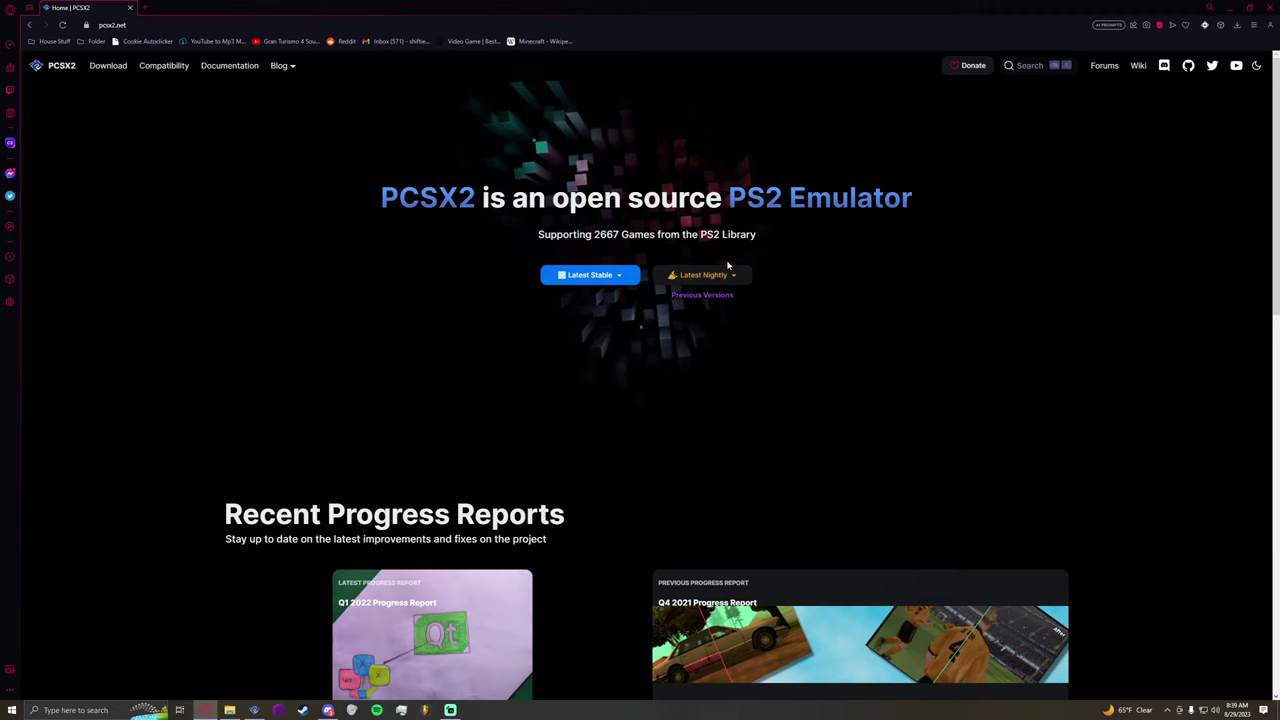
left_click(720, 275)
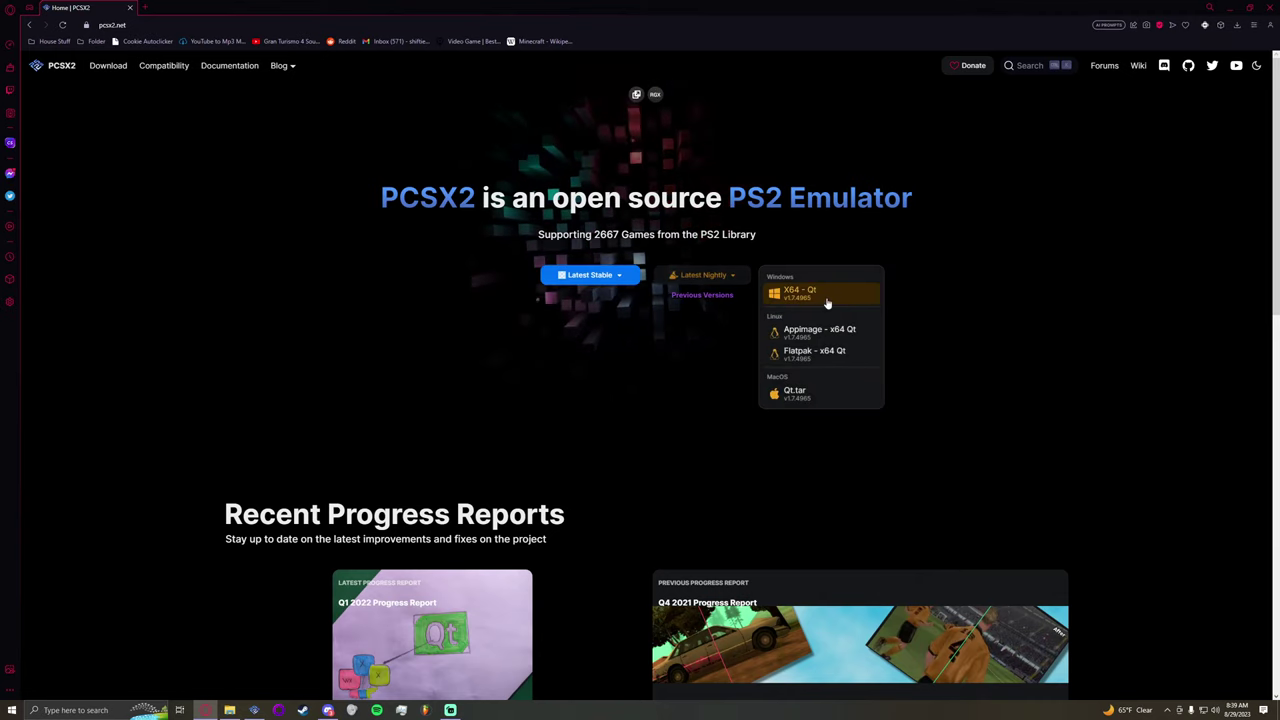
left_click(805, 294)
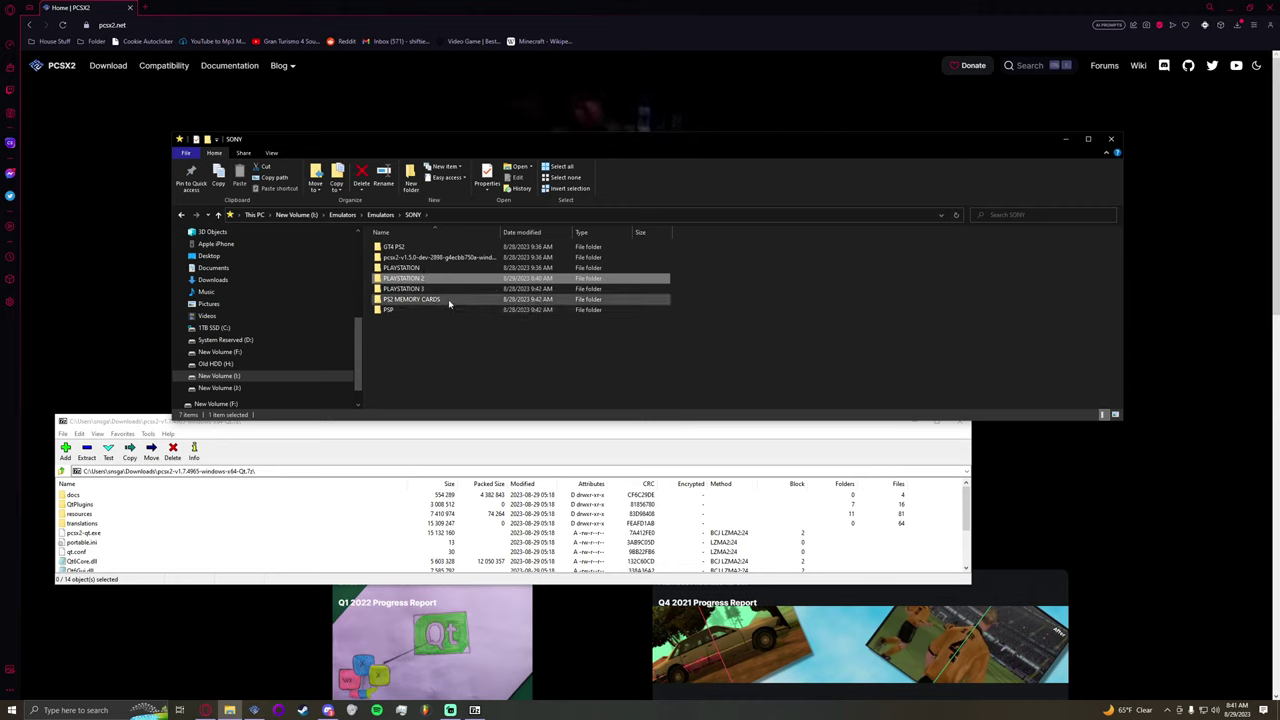
Step: Extract all contents of the pcsx2-v1.7.4965-windows-x64-Qt.7z archive into the New folder inside PLAYSTATION 2
double_click(431, 277)
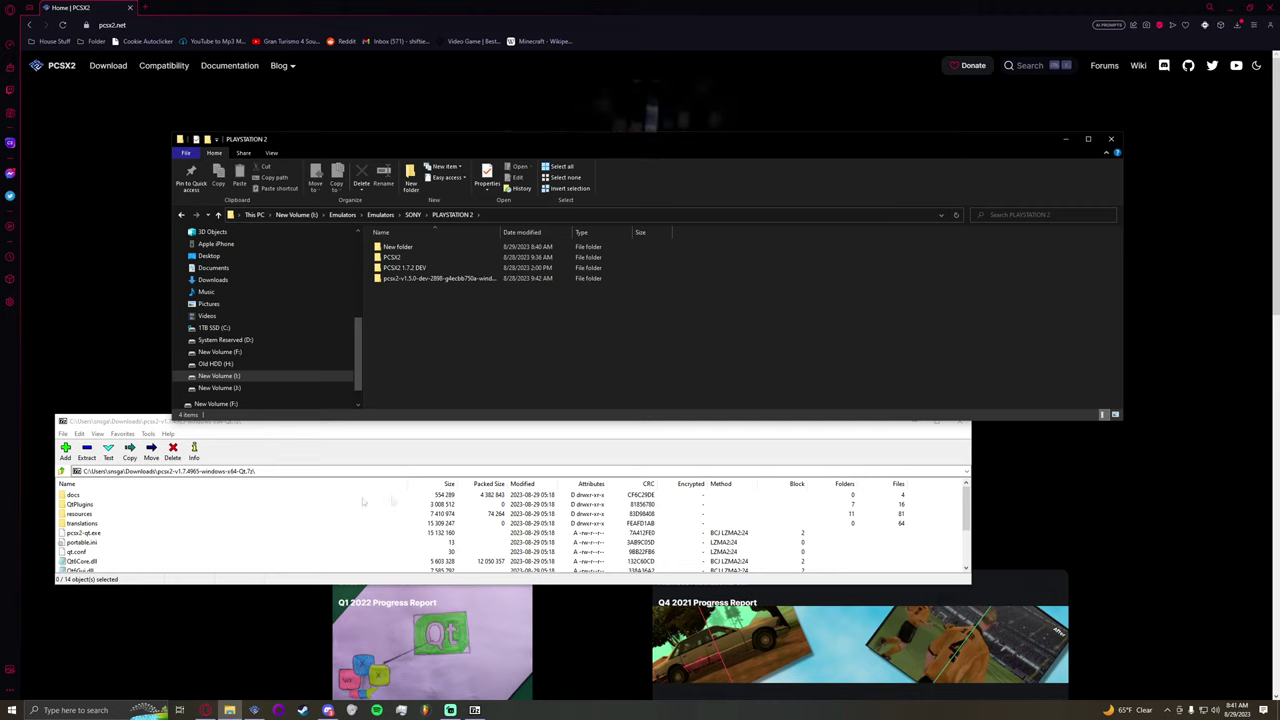
left_click_drag(918, 494, 75, 478)
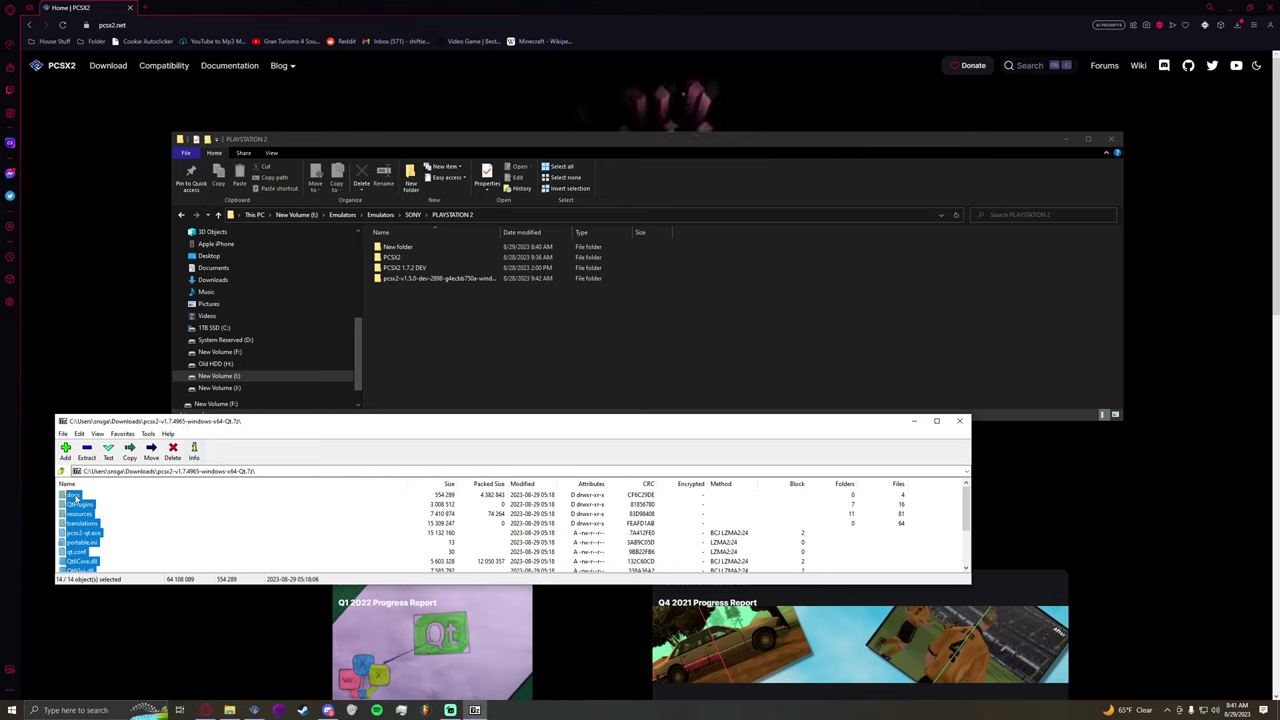
left_click_drag(70, 497, 416, 248)
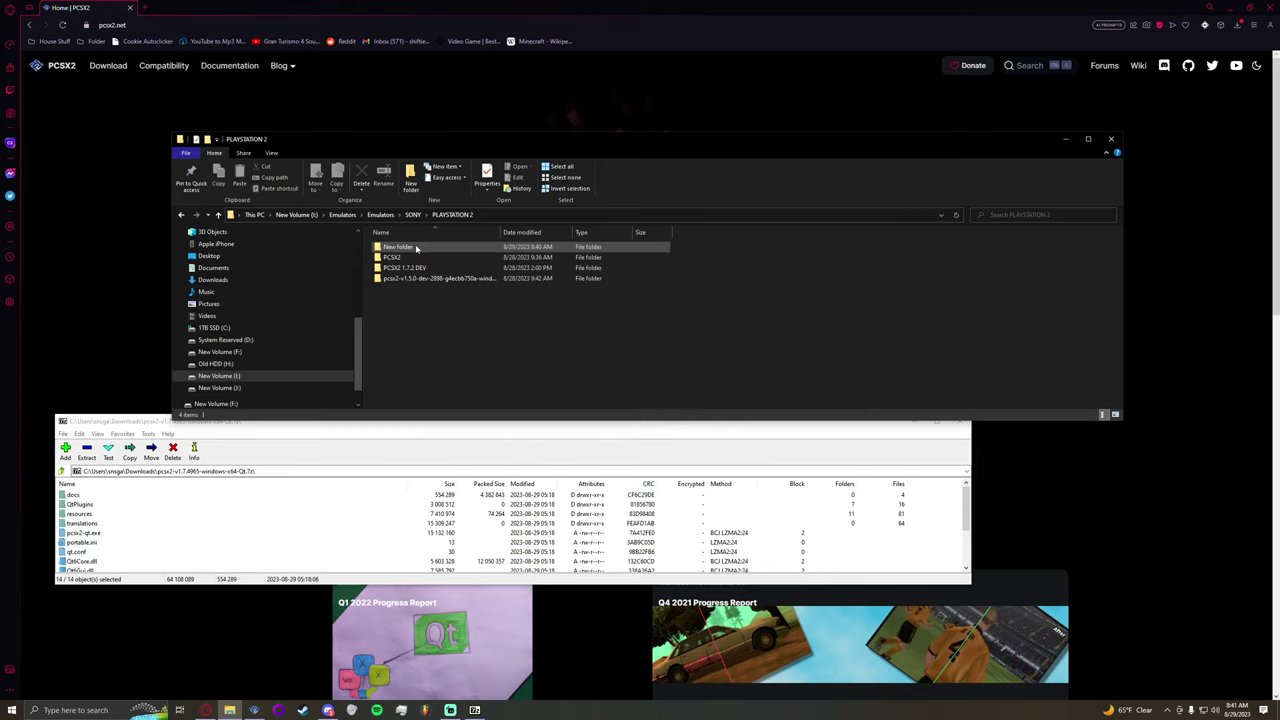
Step: Rename the New folder in PLAYSTATION 2 as "PCSX2 Test"
right_click(417, 249)
left_click(400, 248)
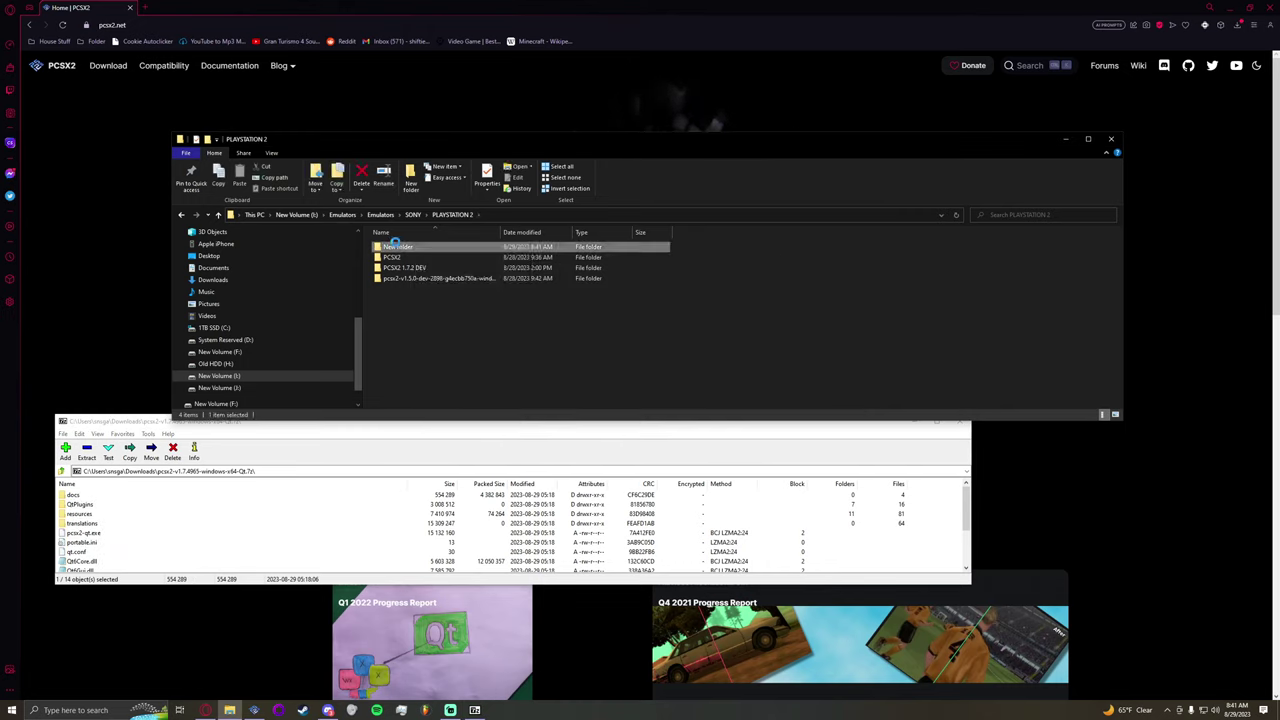
right_click(400, 248)
left_click(437, 472)
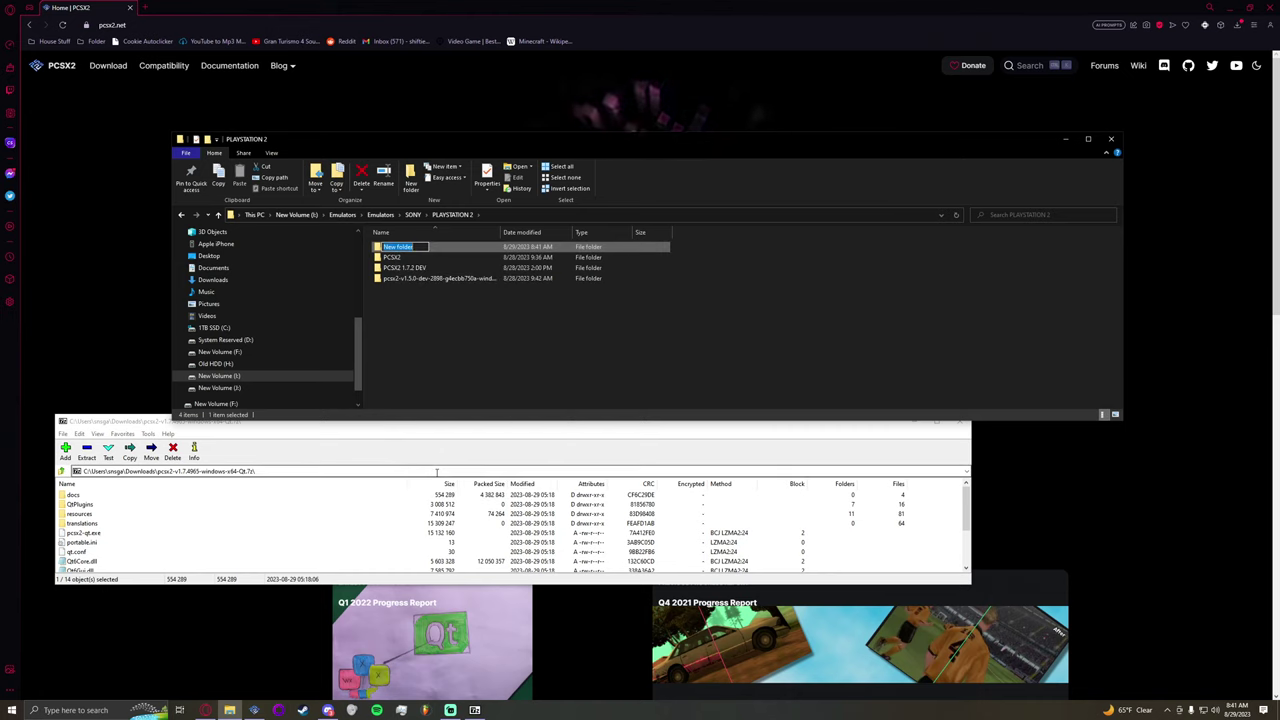
type("PCSX2")
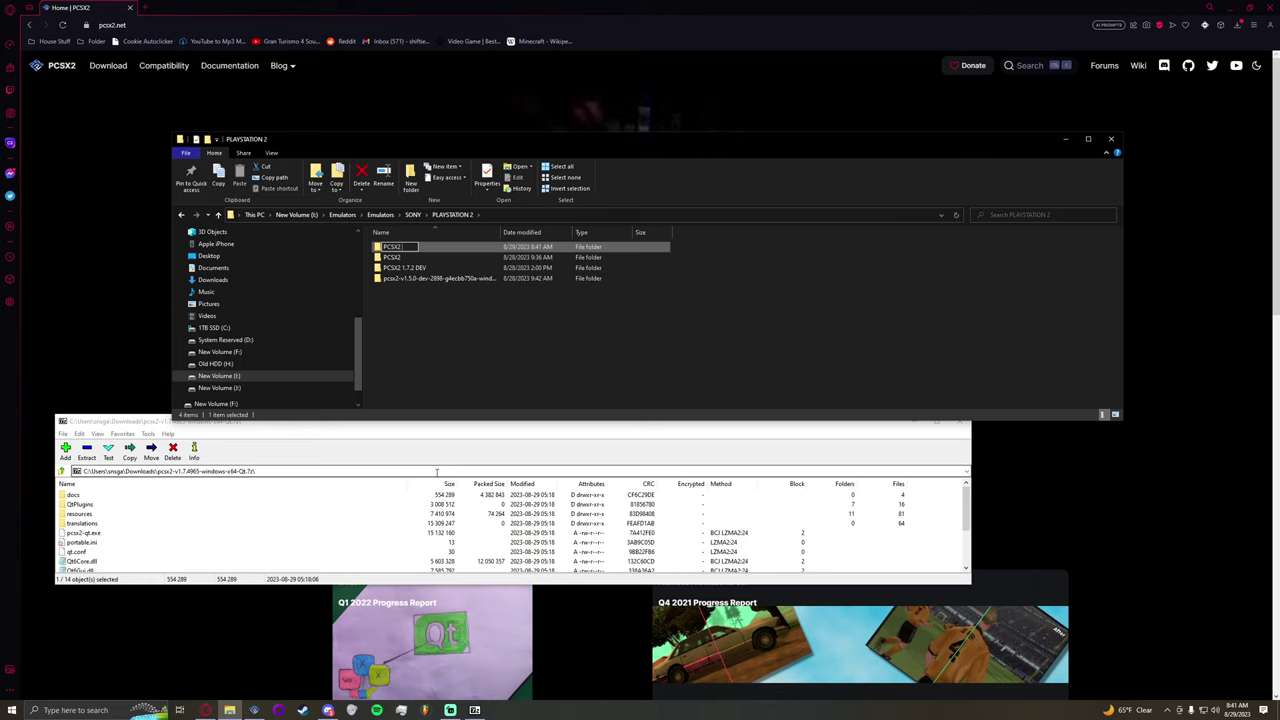
type("Test")
key("Return")
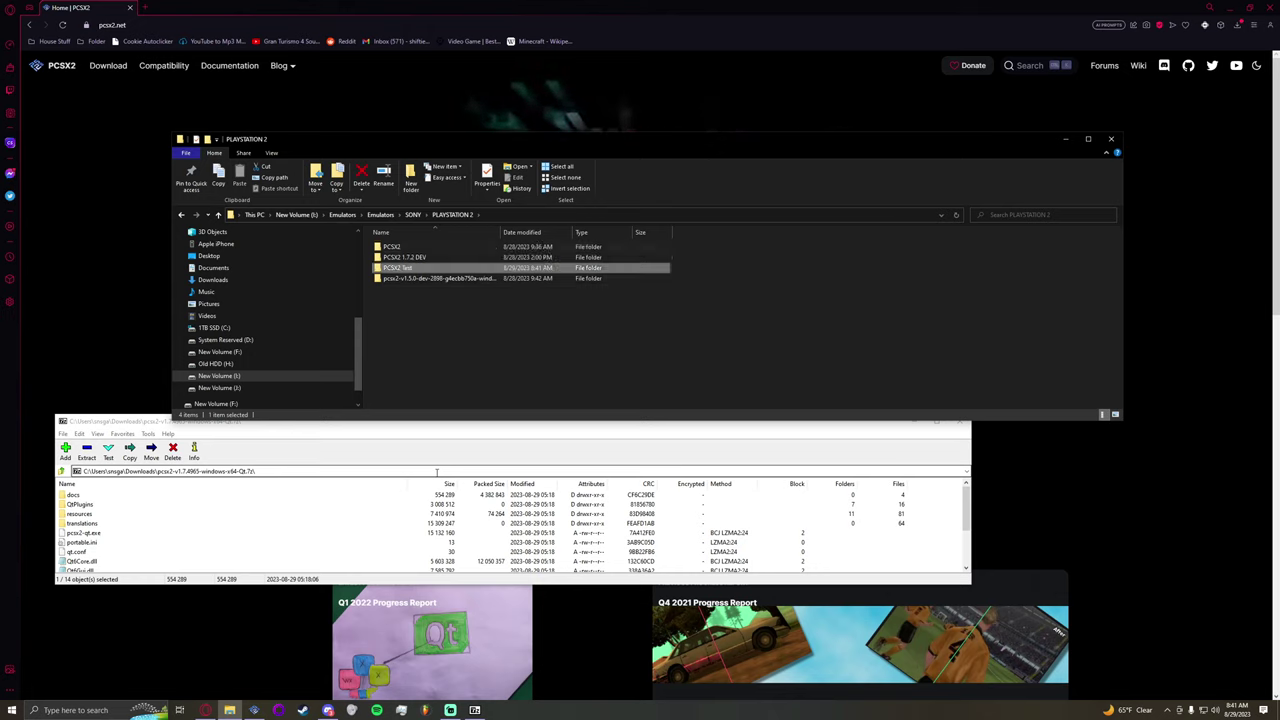
Step: Launch pcsx2-qt.exe from the PCSX2 Test folder and proceed to the setup wizard's BIOS page with the Dark Fusion (Gray) theme
double_click(446, 267)
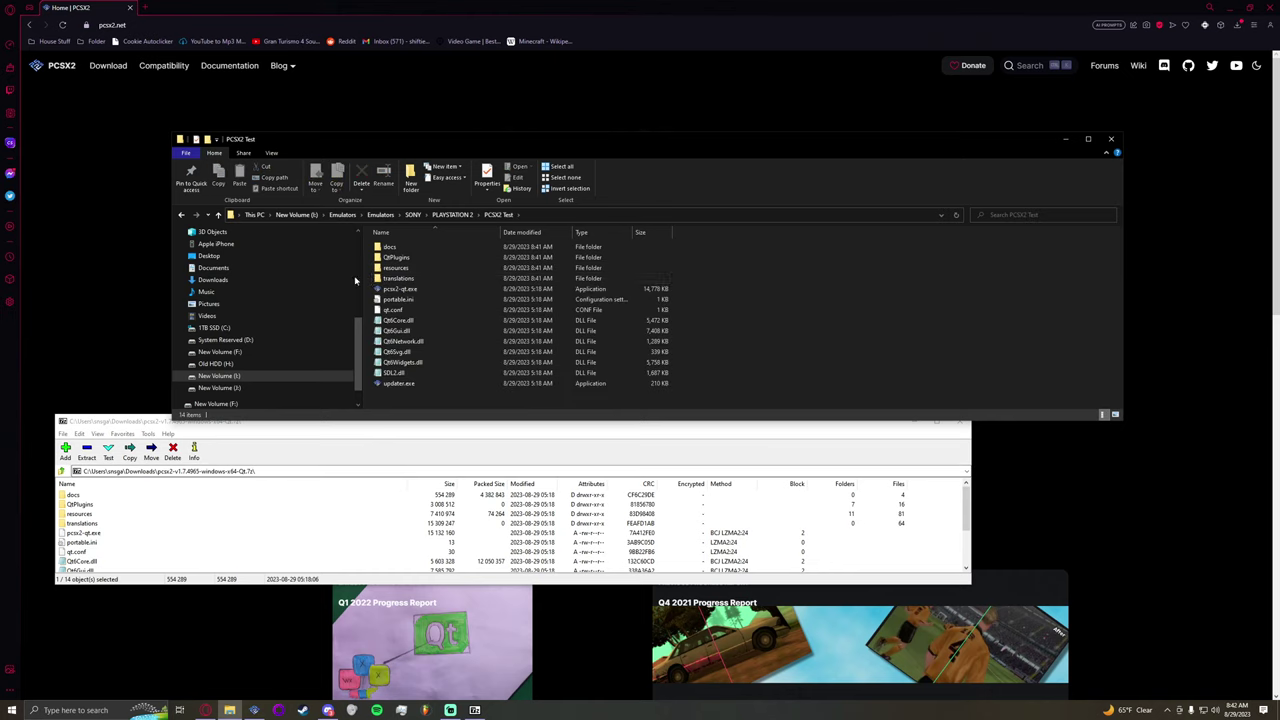
double_click(459, 291)
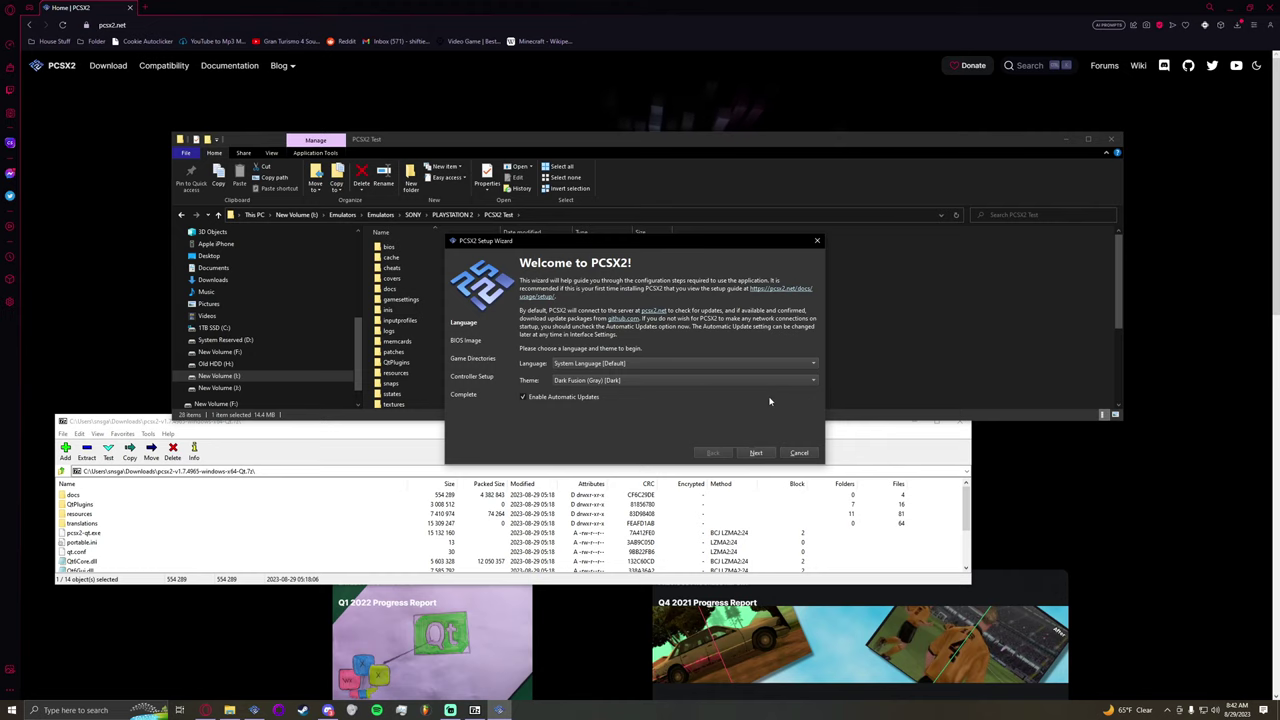
left_click(700, 384)
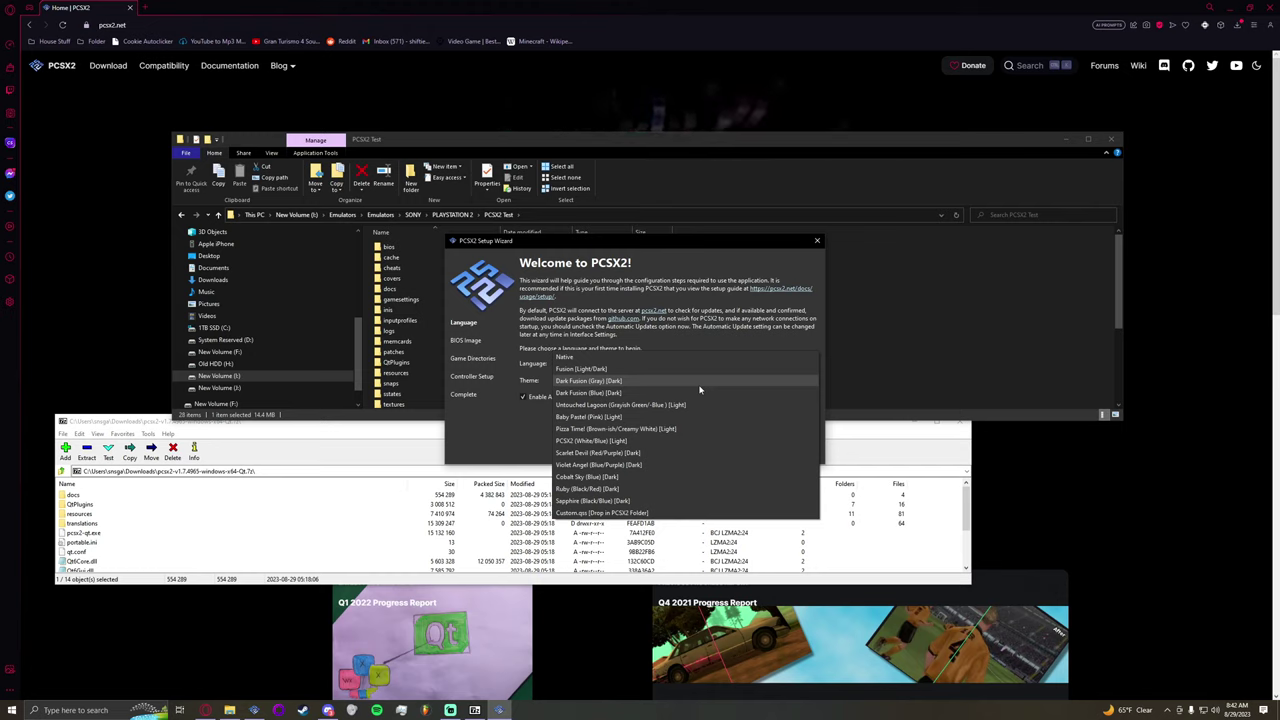
left_click(681, 392)
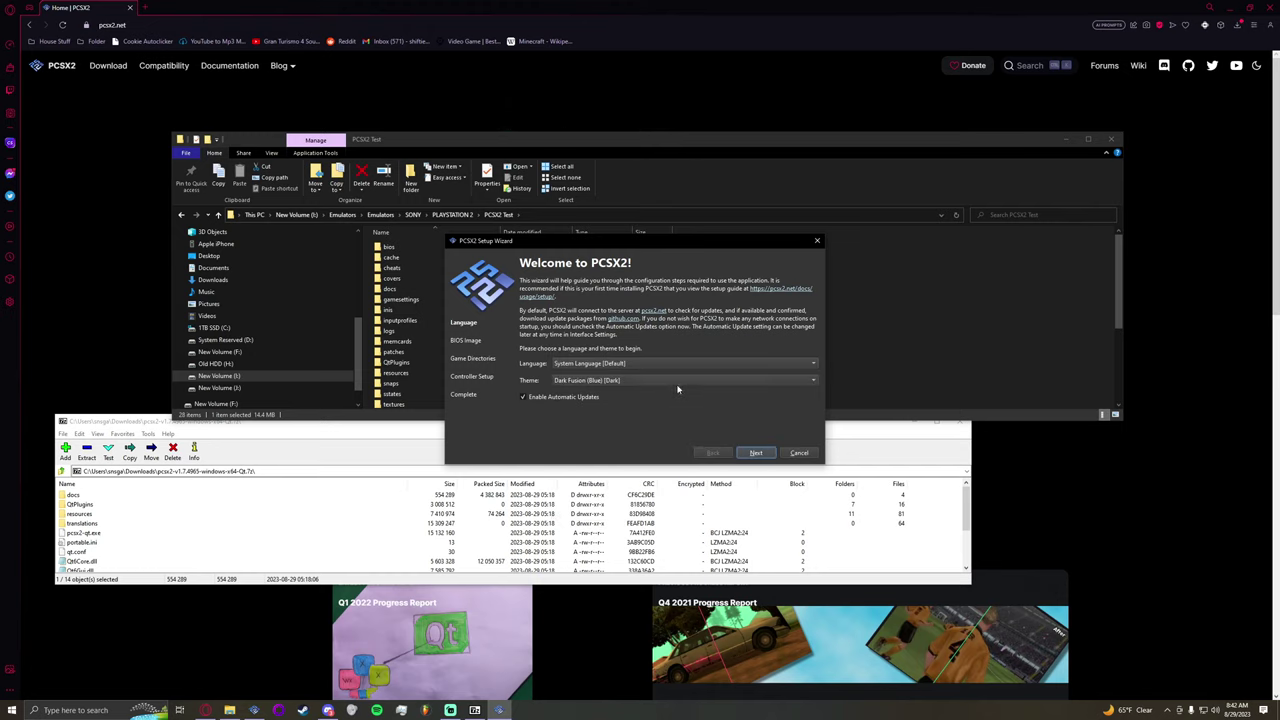
left_click(677, 382)
left_click(665, 369)
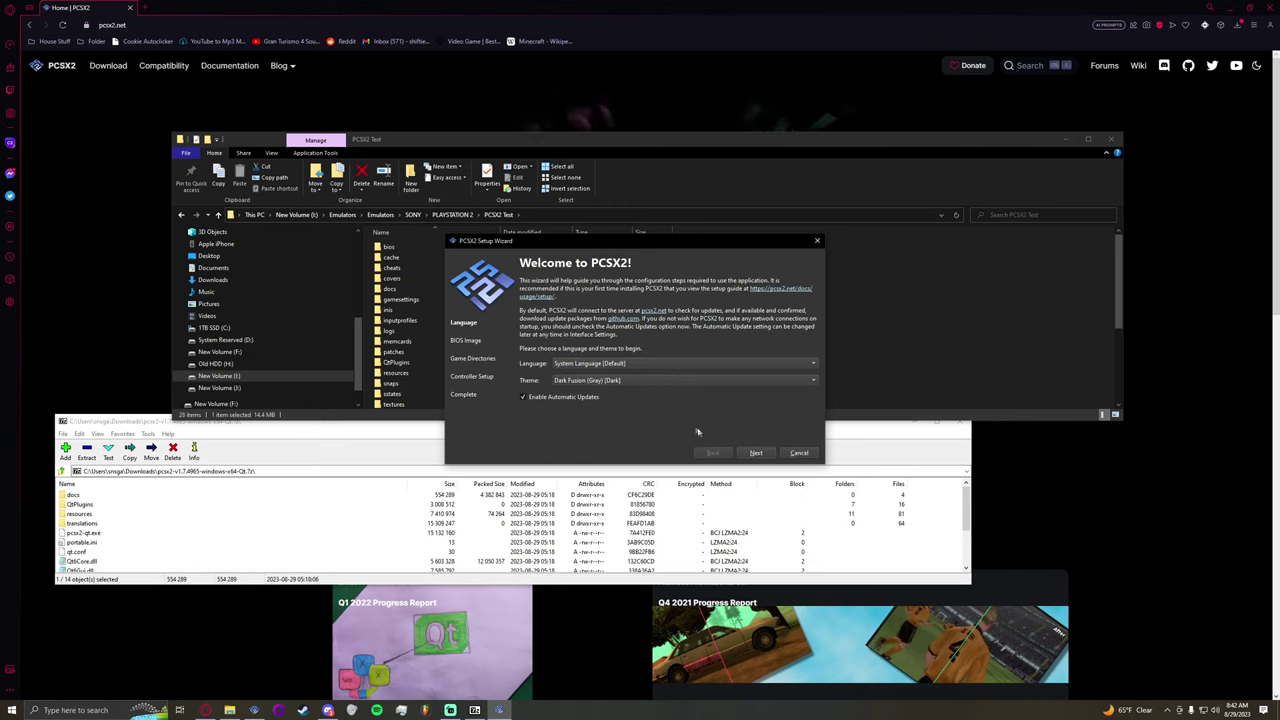
left_click(752, 453)
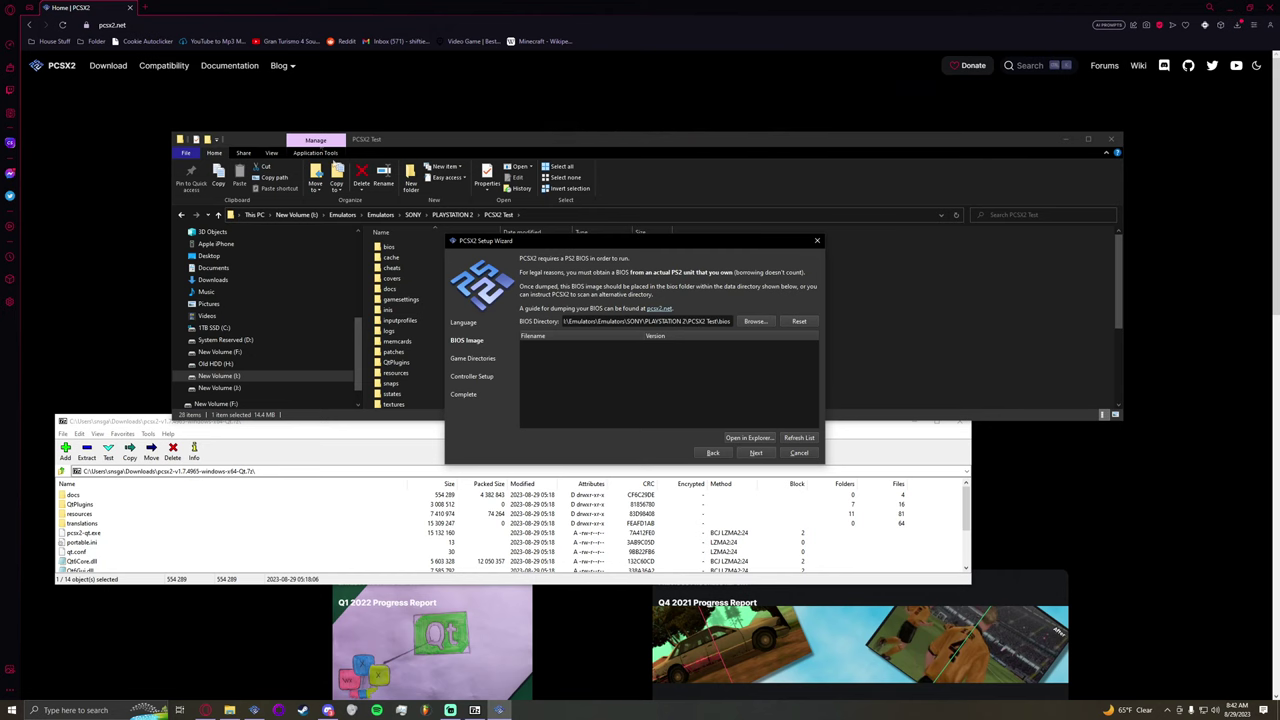
Step: Search the web for "pcs2 bios" in a new browser tab and download the PS2 BIOS archive from Retrostic
left_click(145, 8)
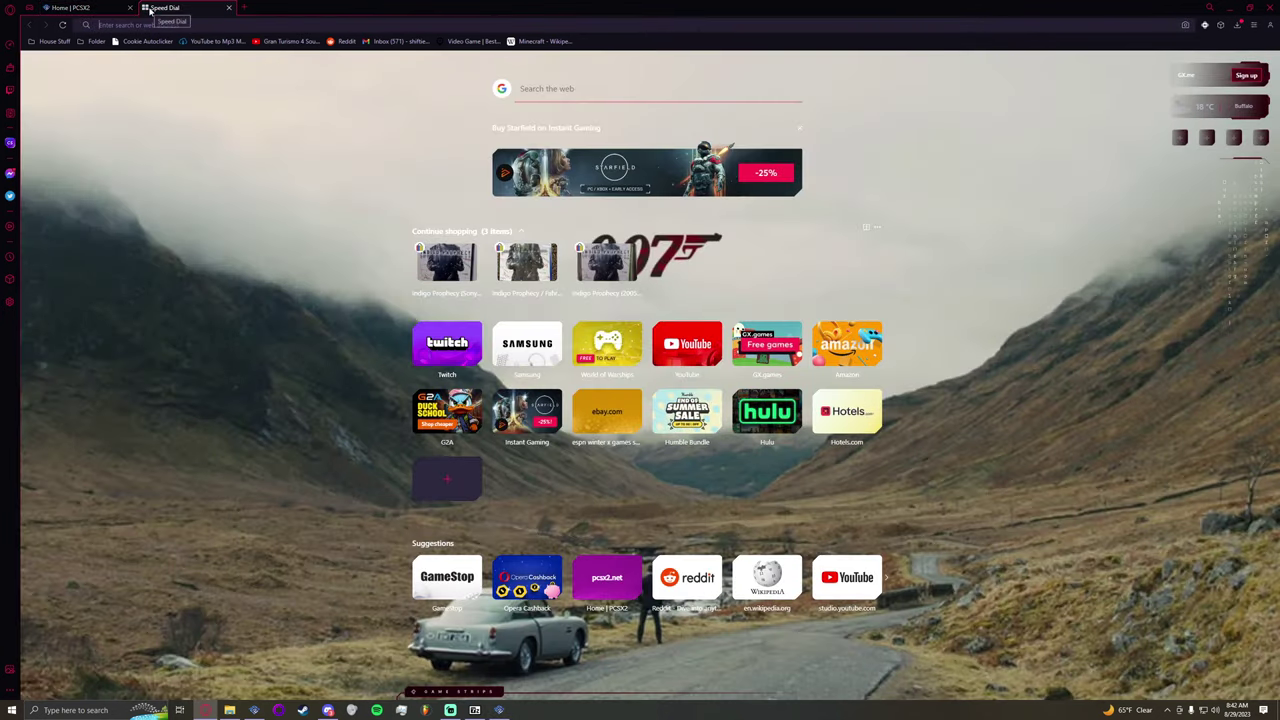
type("pcs2 bios")
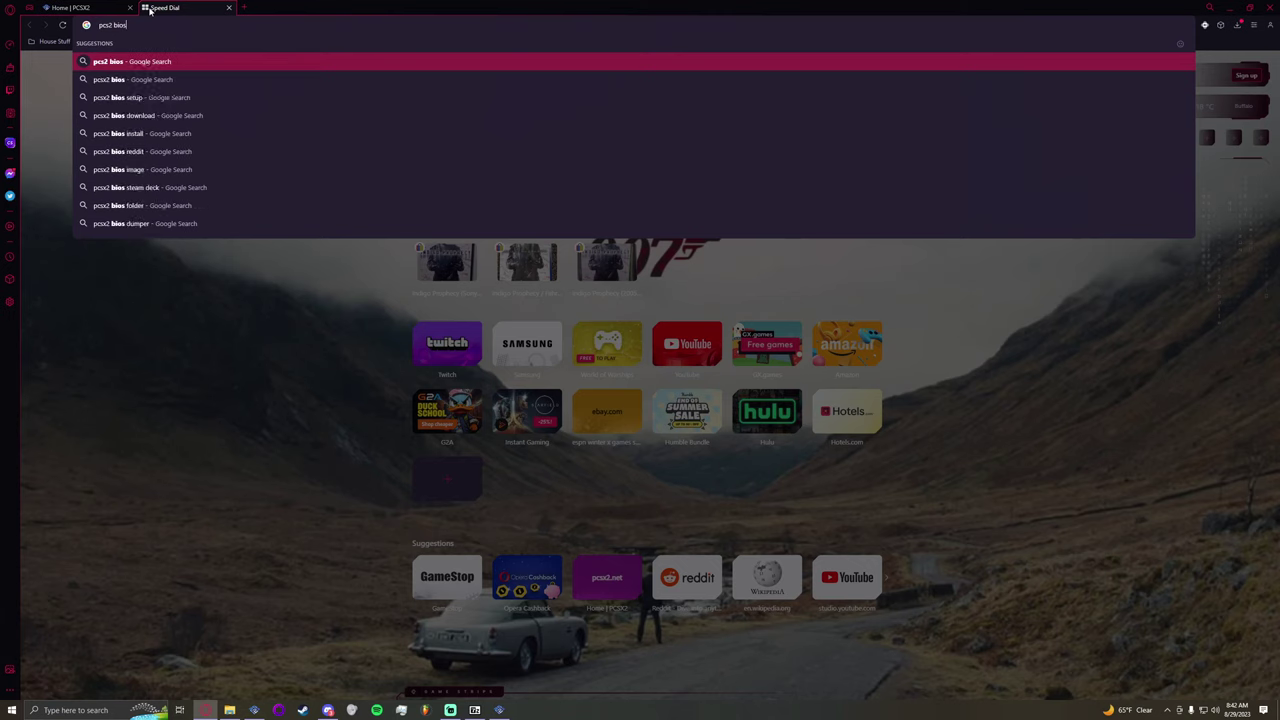
key("Return")
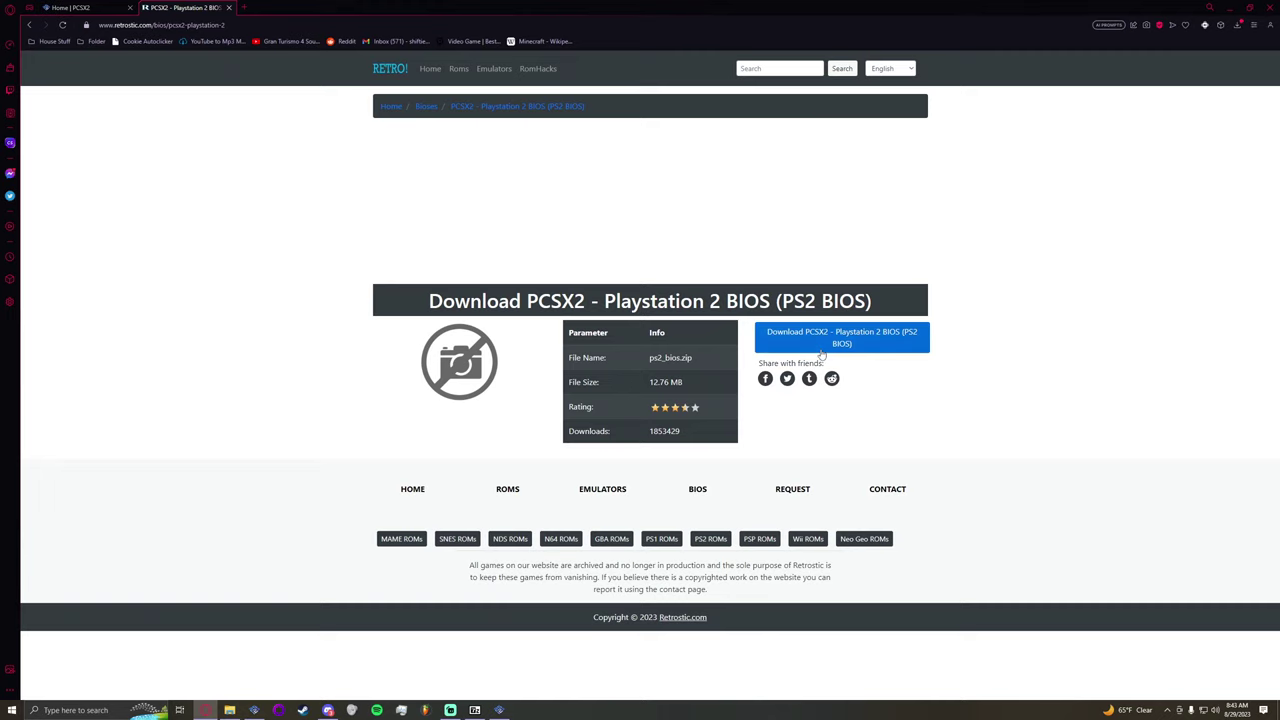
left_click(821, 350)
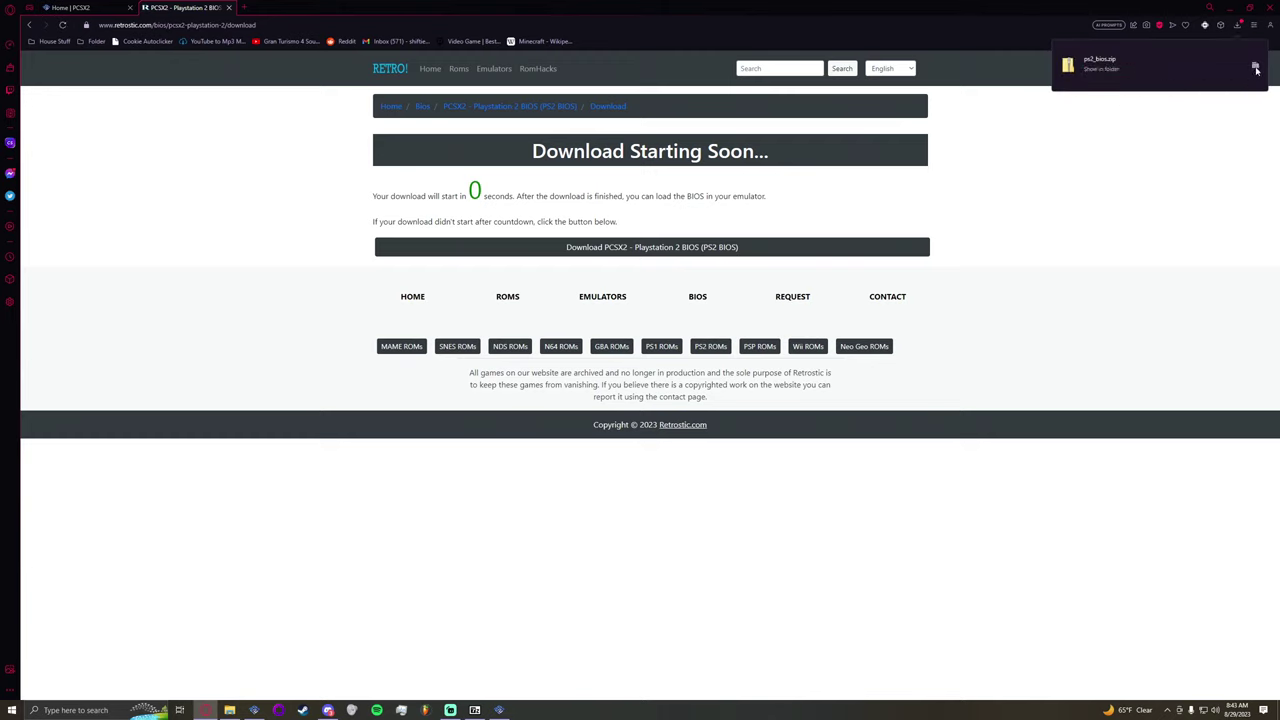
Step: Copy all files from the downloaded ps2_bios.zip into the bios folder inside PCSX2 Test
left_click(1256, 68)
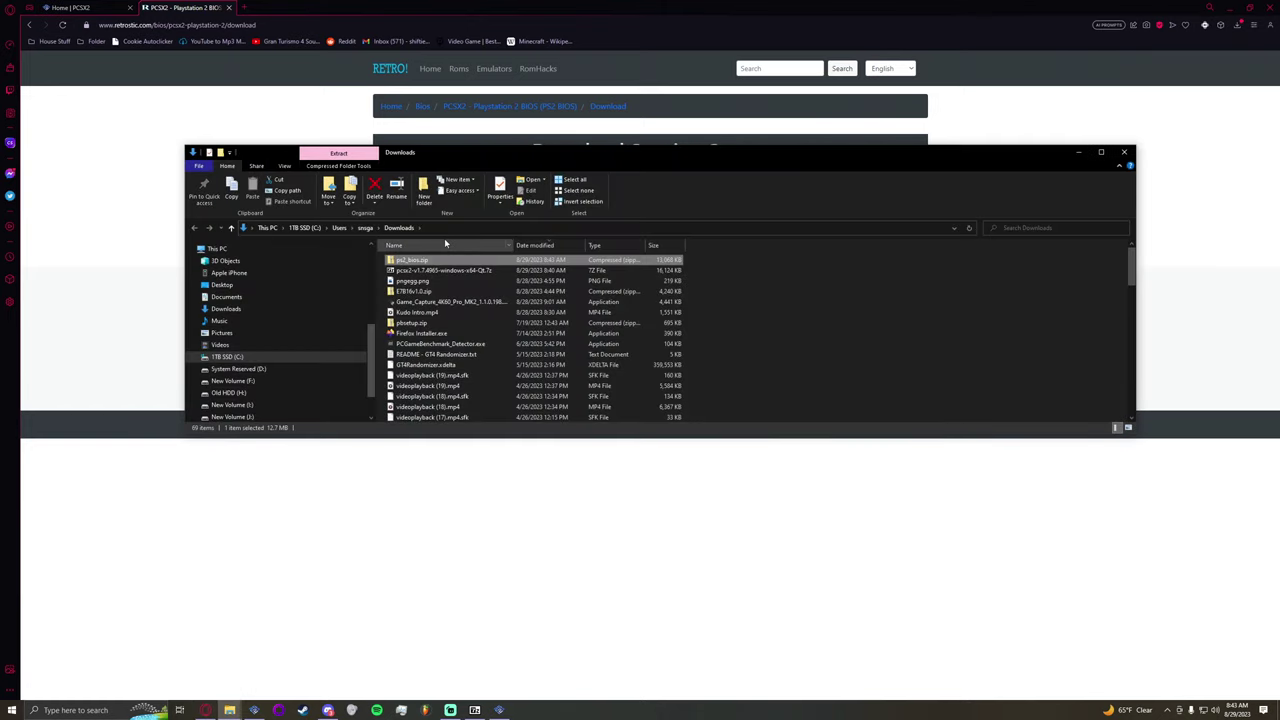
double_click(412, 260)
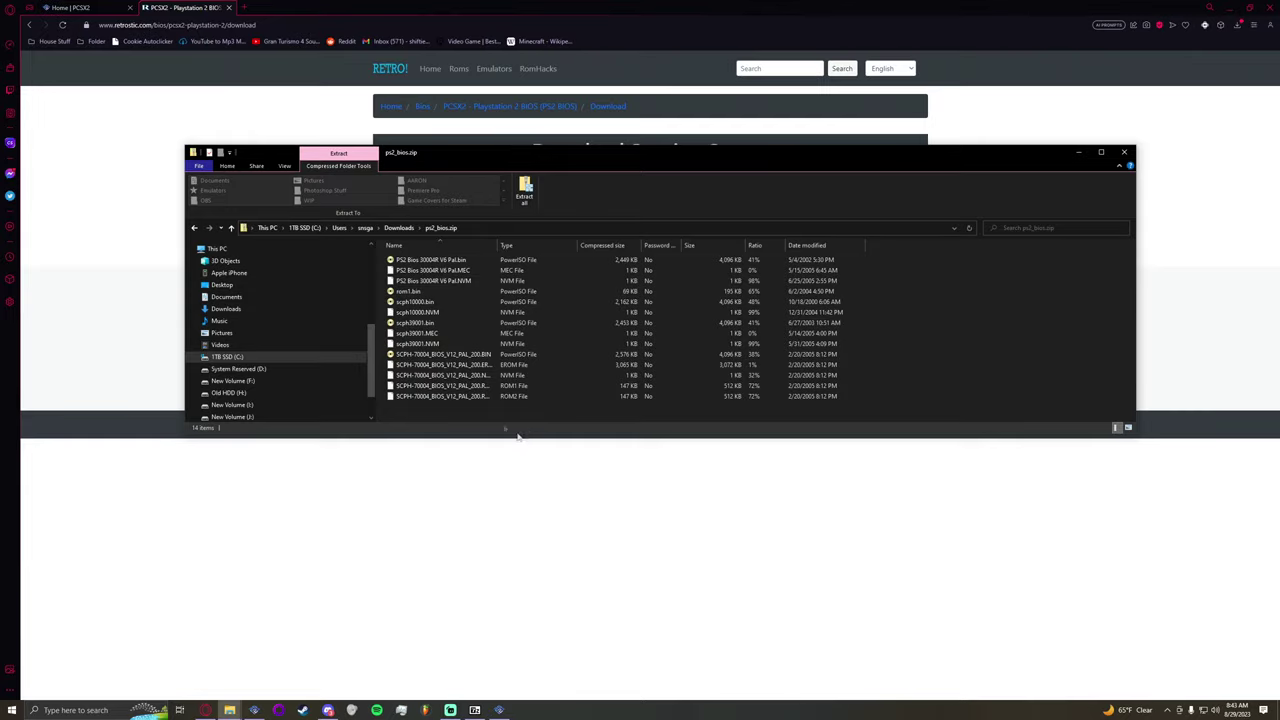
mouse_move(229, 710)
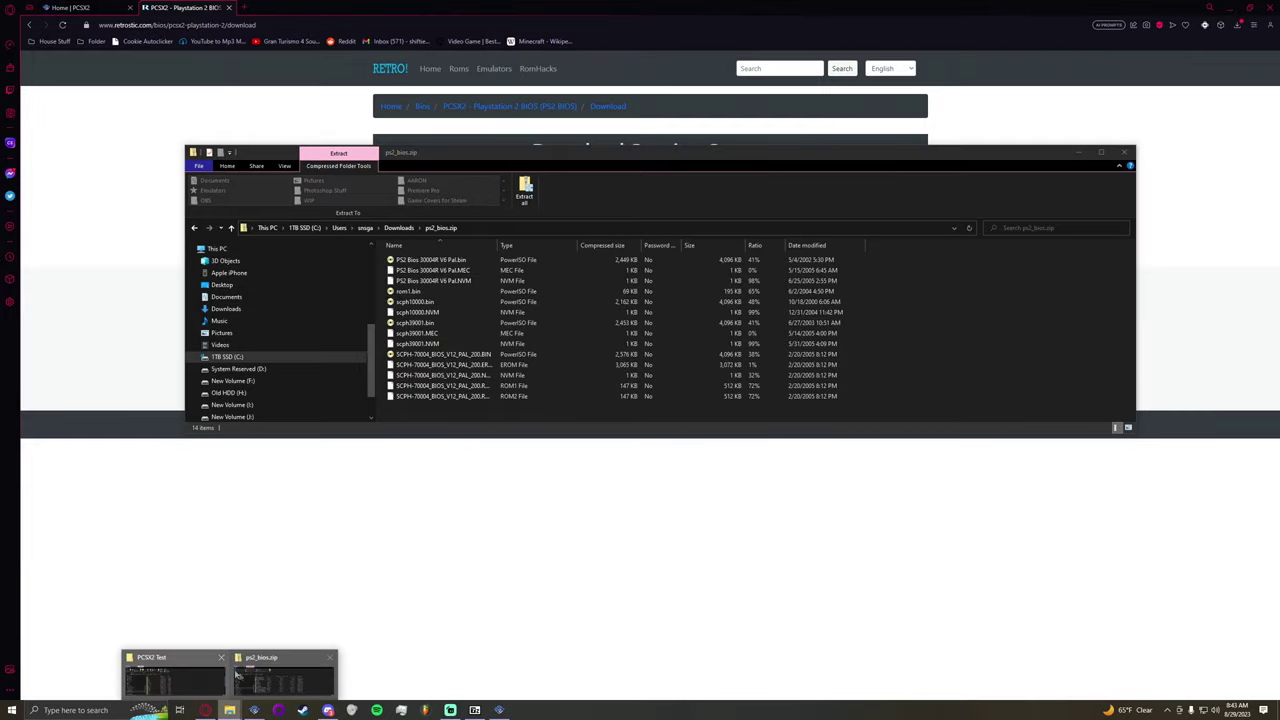
left_click(238, 676)
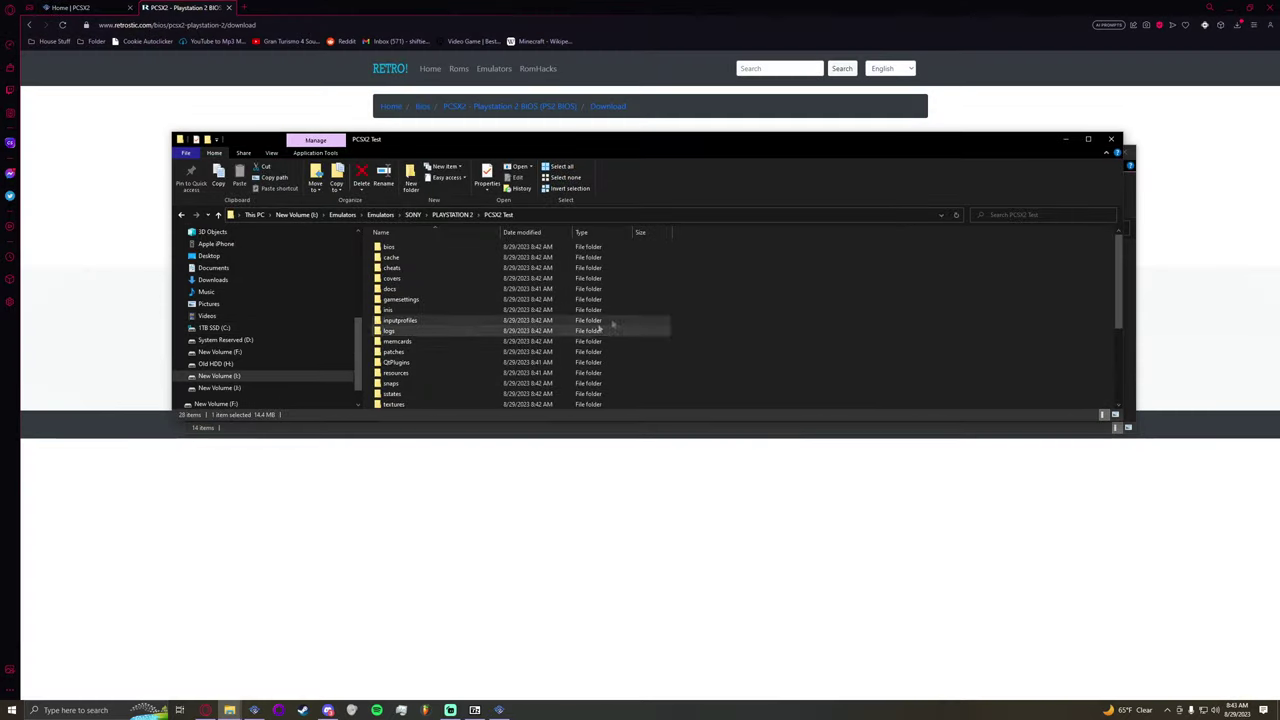
double_click(446, 247)
left_click_drag(560, 137, 550, 354)
left_click_drag(546, 162, 686, 75)
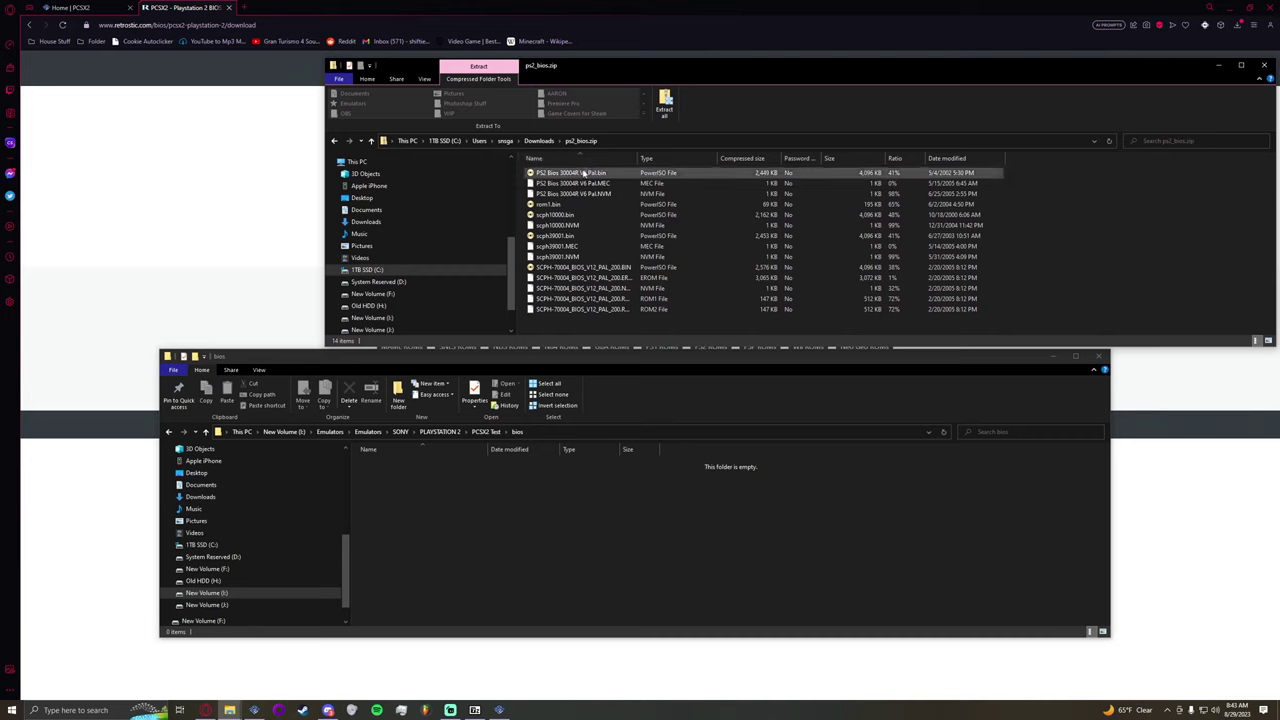
left_click_drag(590, 318, 420, 474)
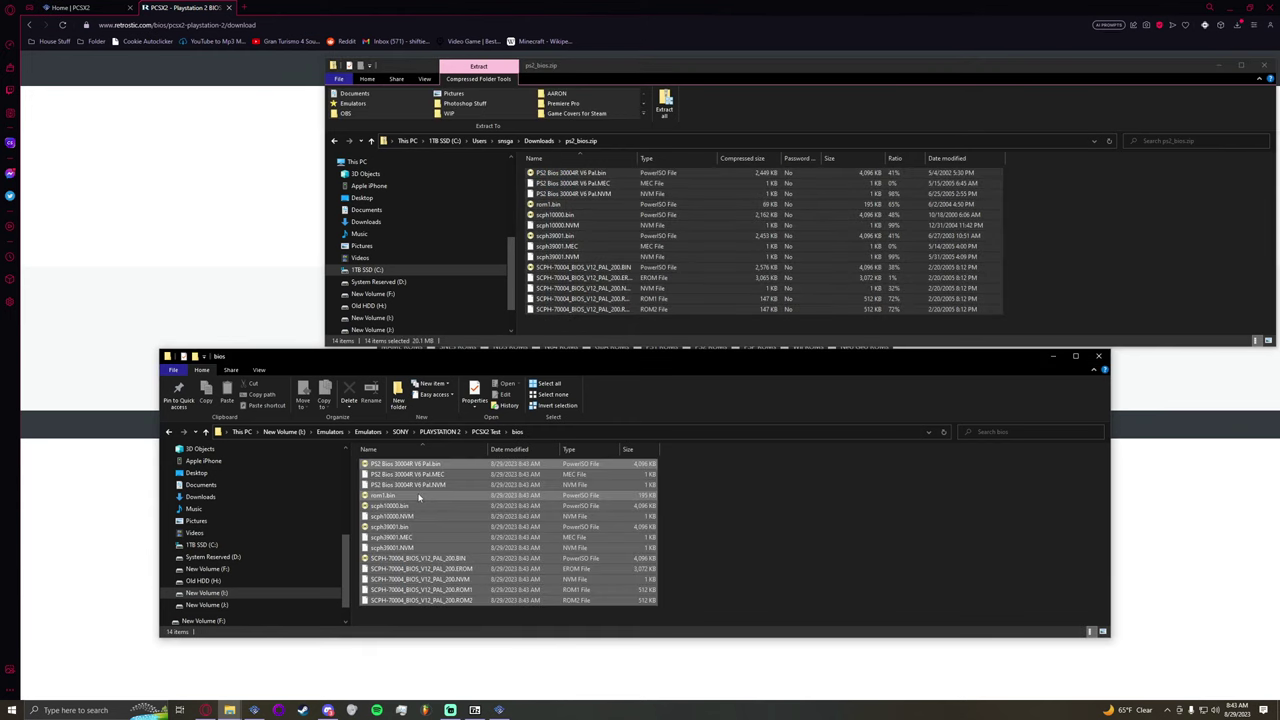
left_click(724, 508)
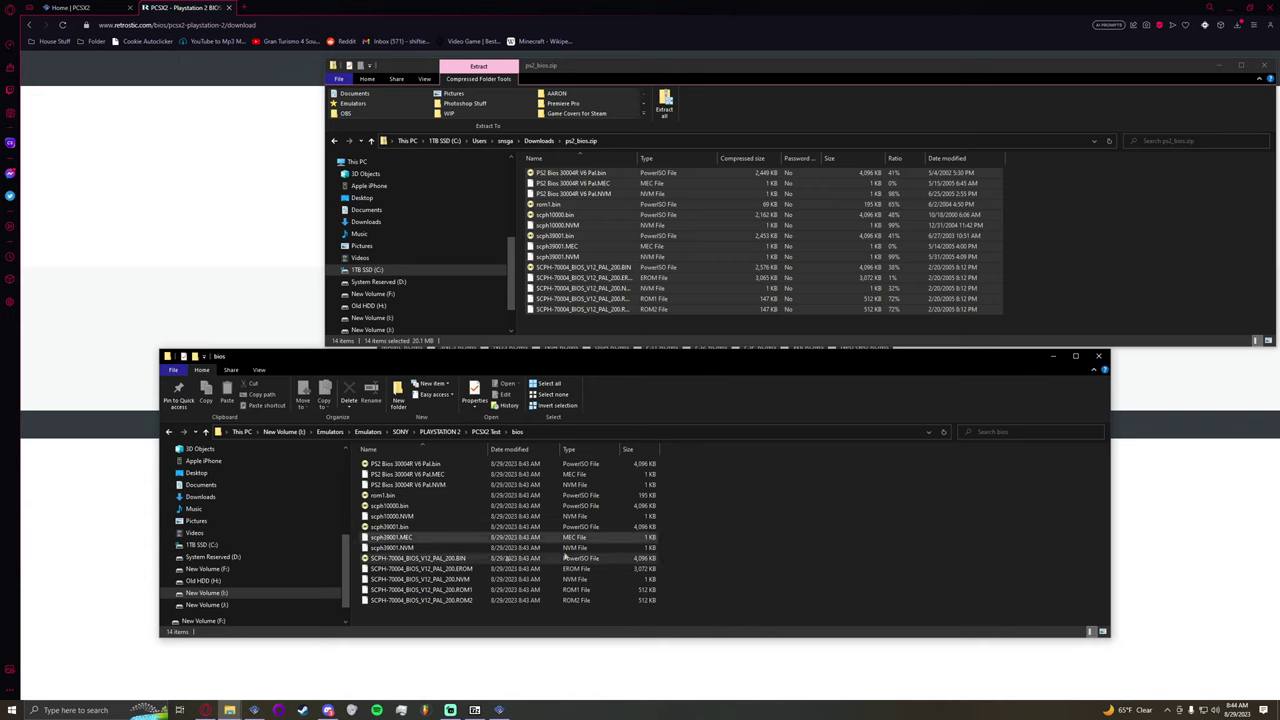
Step: Refresh the BIOS list in the setup wizard, choose the USA BIOS scph39001.bin and proceed to the game directories page
left_click(1219, 66)
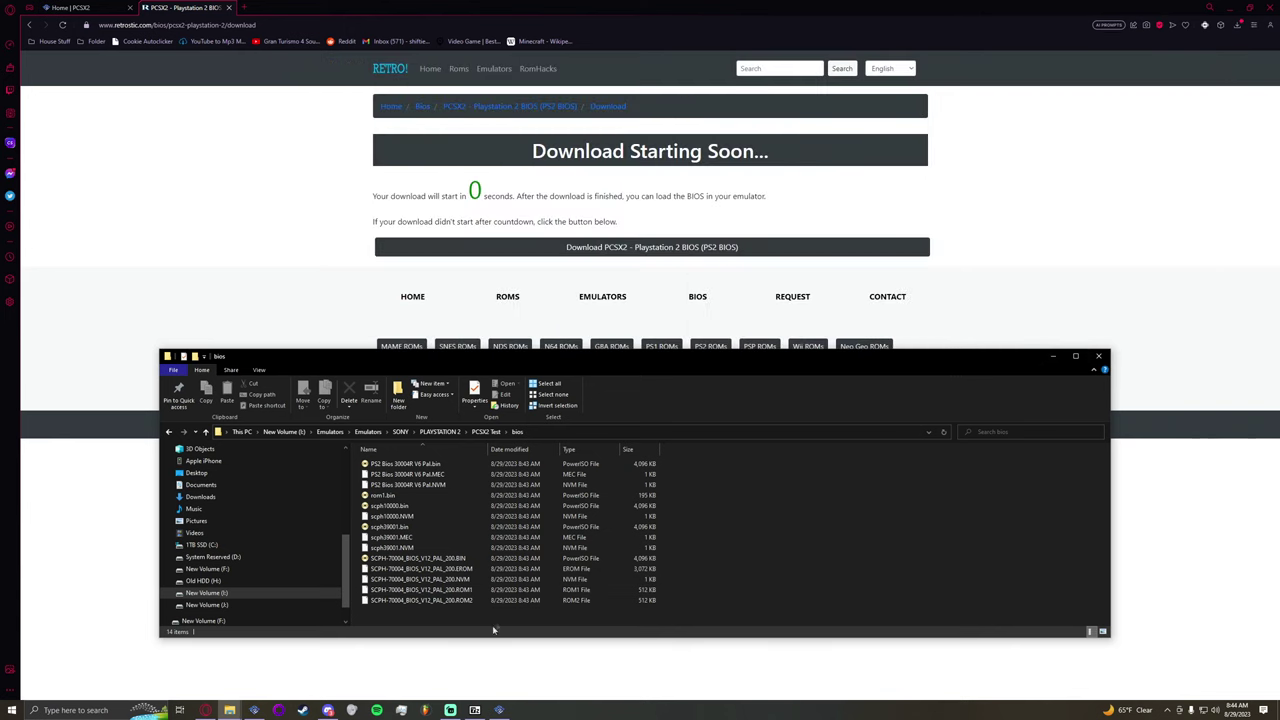
left_click(499, 710)
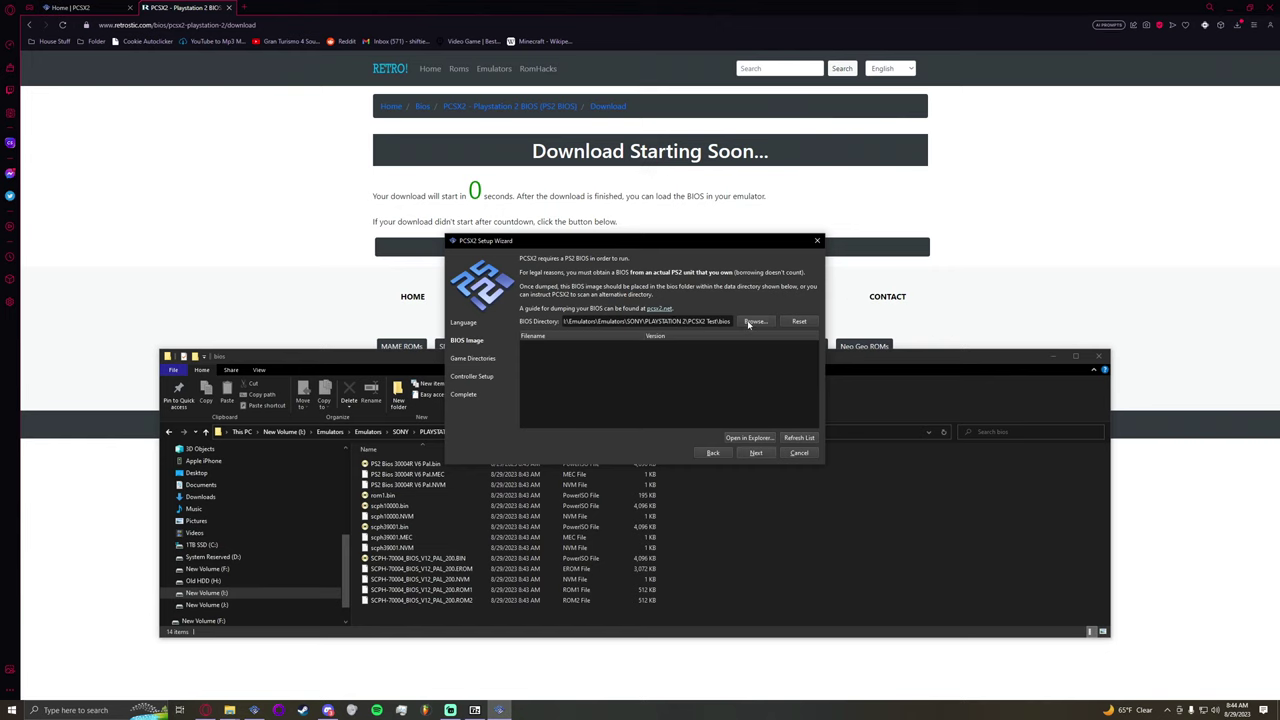
left_click_drag(332, 362, 307, 400)
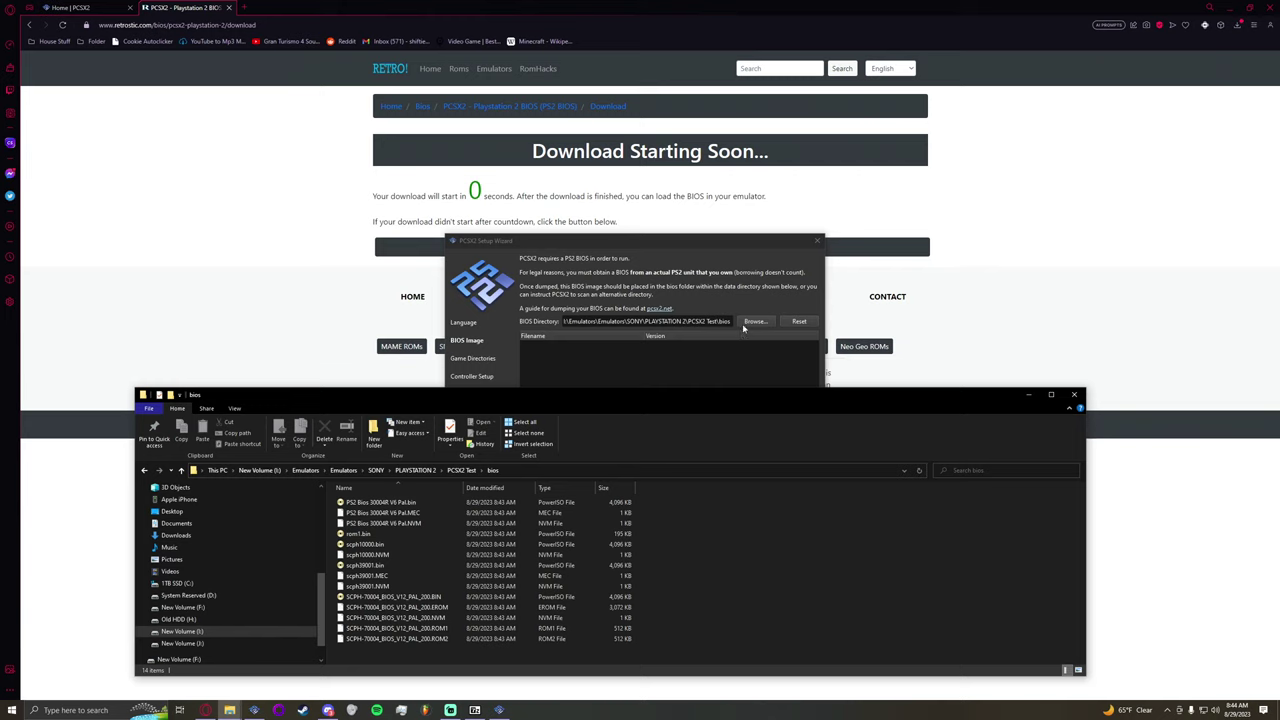
left_click(600, 375)
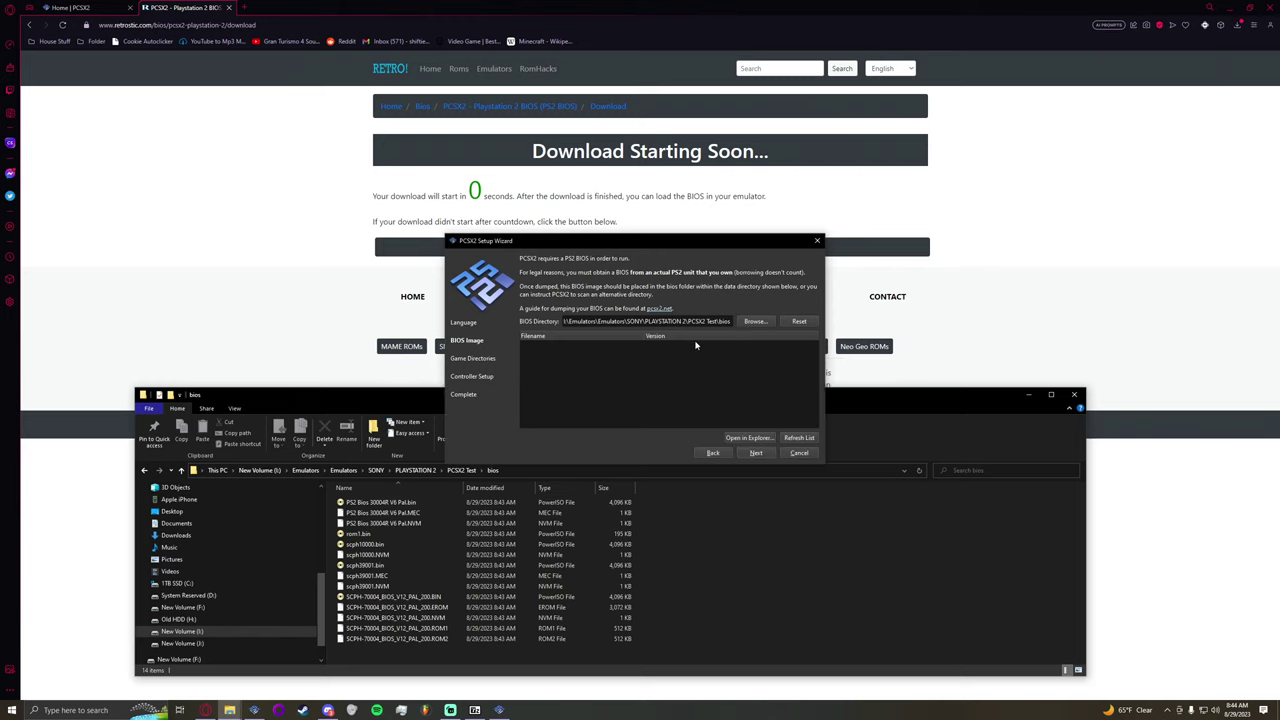
left_click(799, 438)
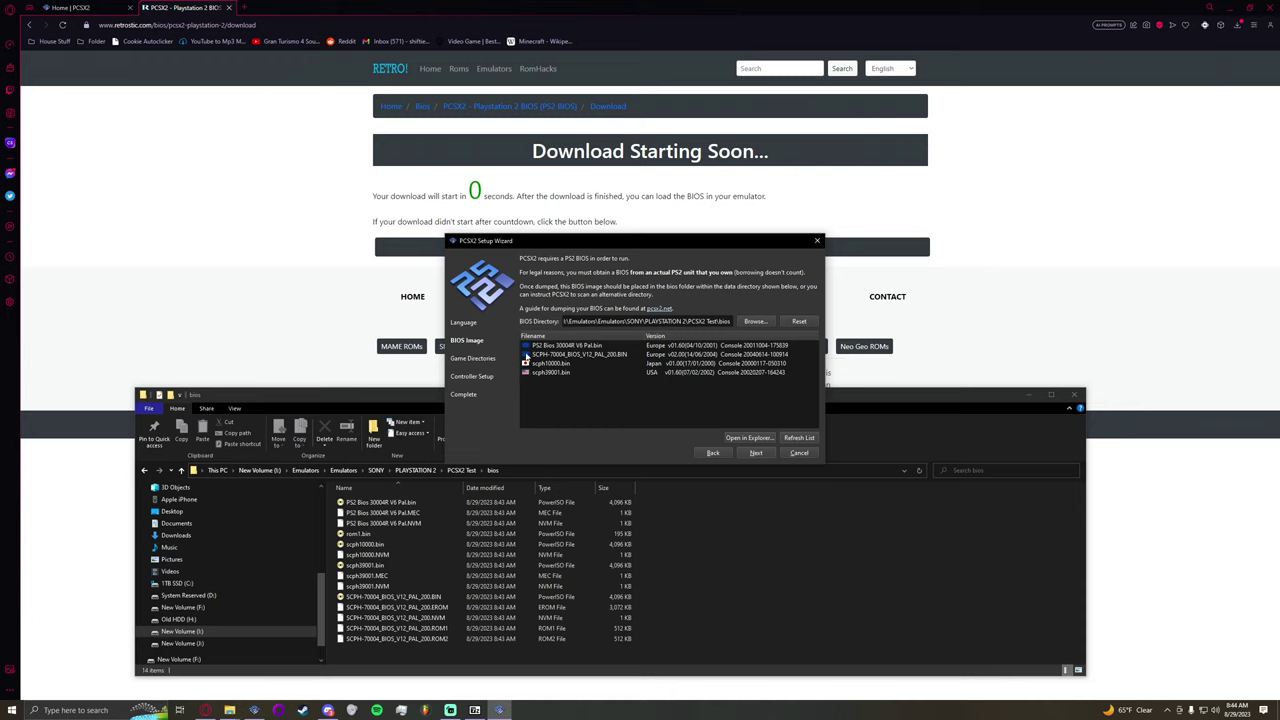
left_click(557, 371)
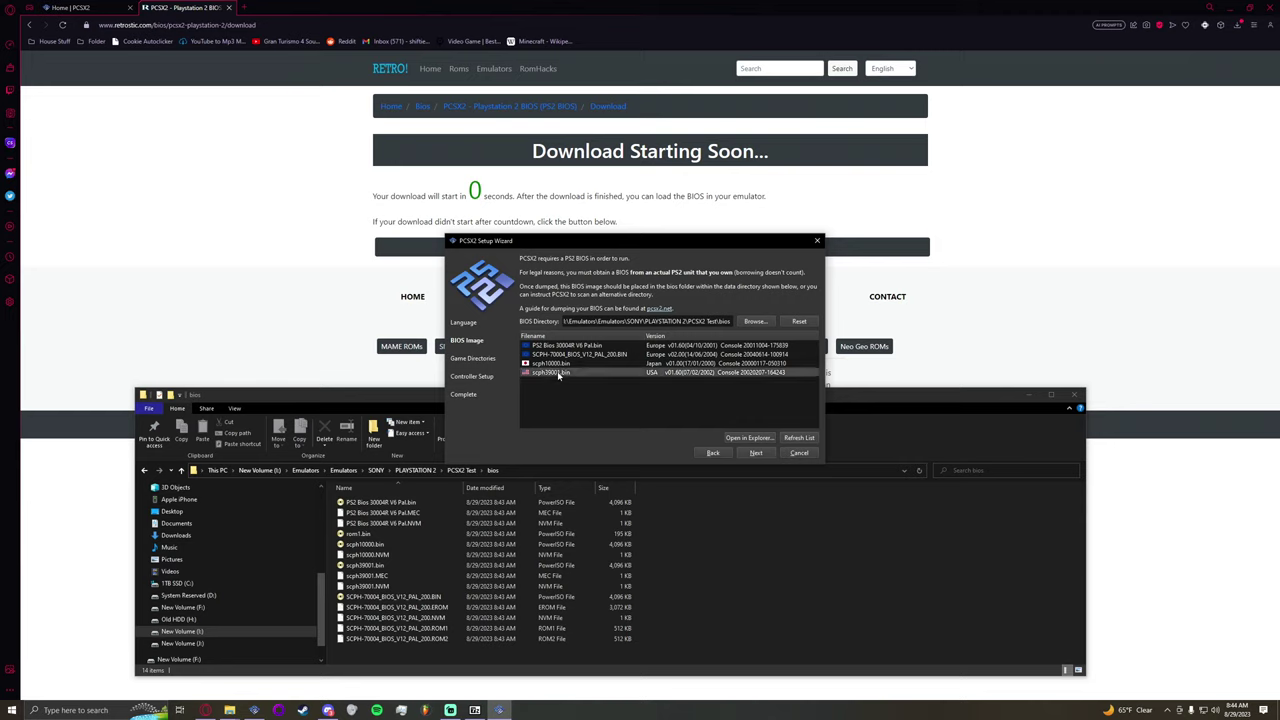
left_click(756, 453)
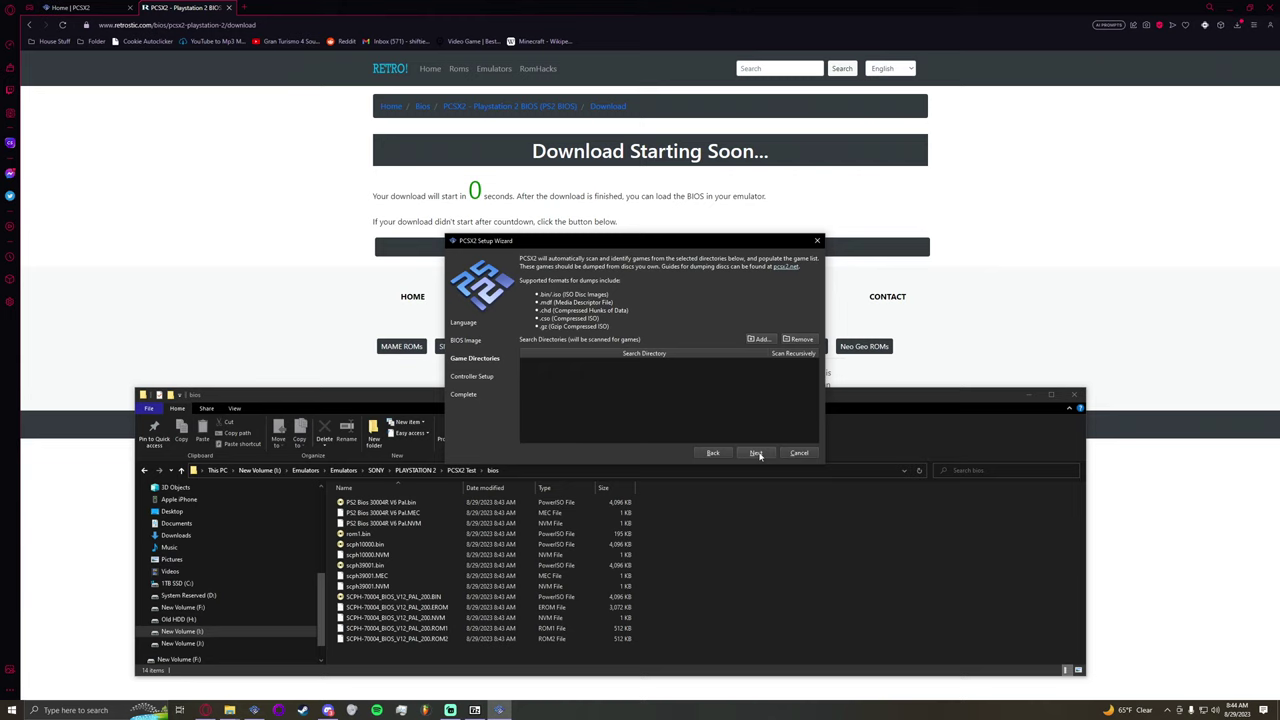
Step: Add the PlayStation 2 folder in Emulators\Games by Console as a recursively scanned game directory and proceed to controller setup
left_click(762, 339)
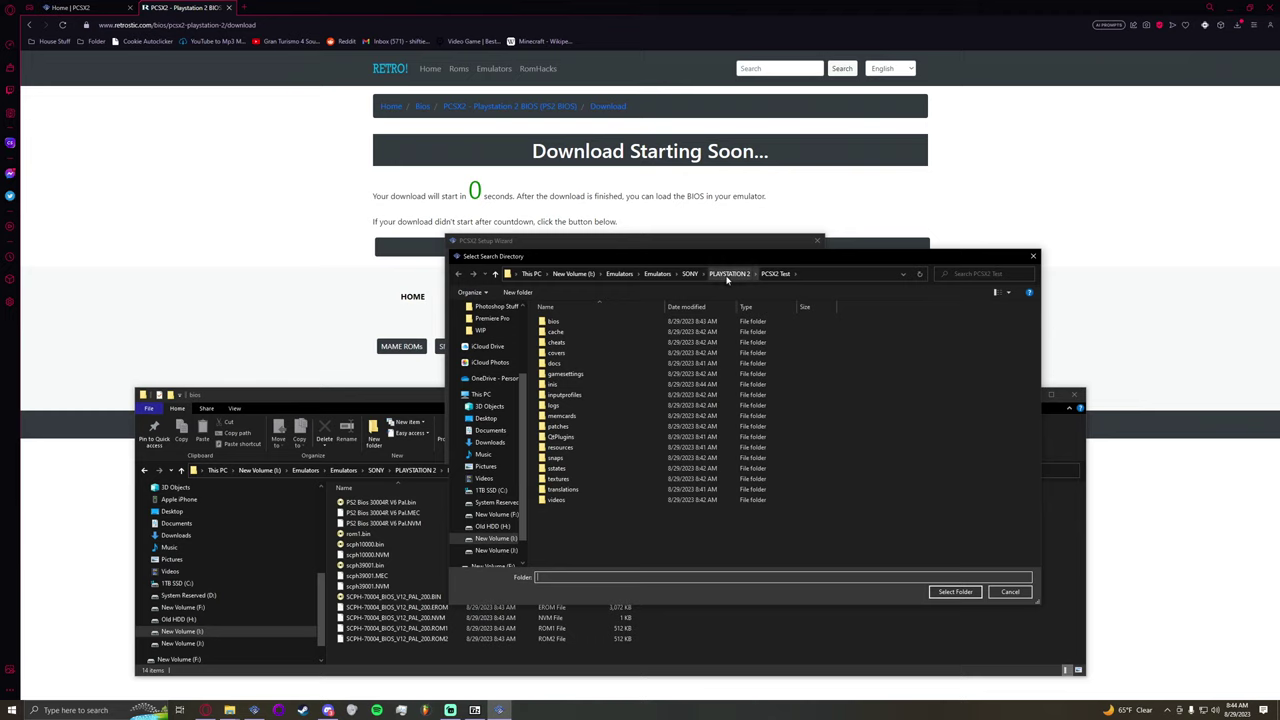
left_click(727, 274)
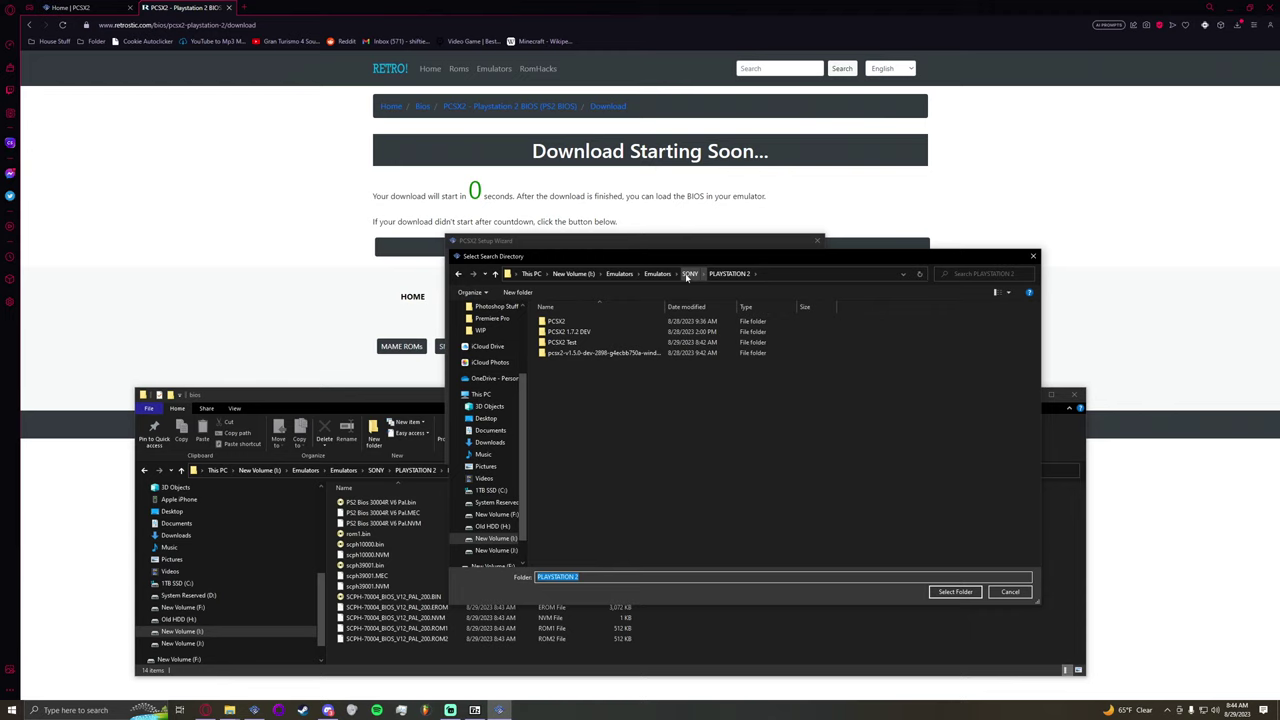
left_click(689, 274)
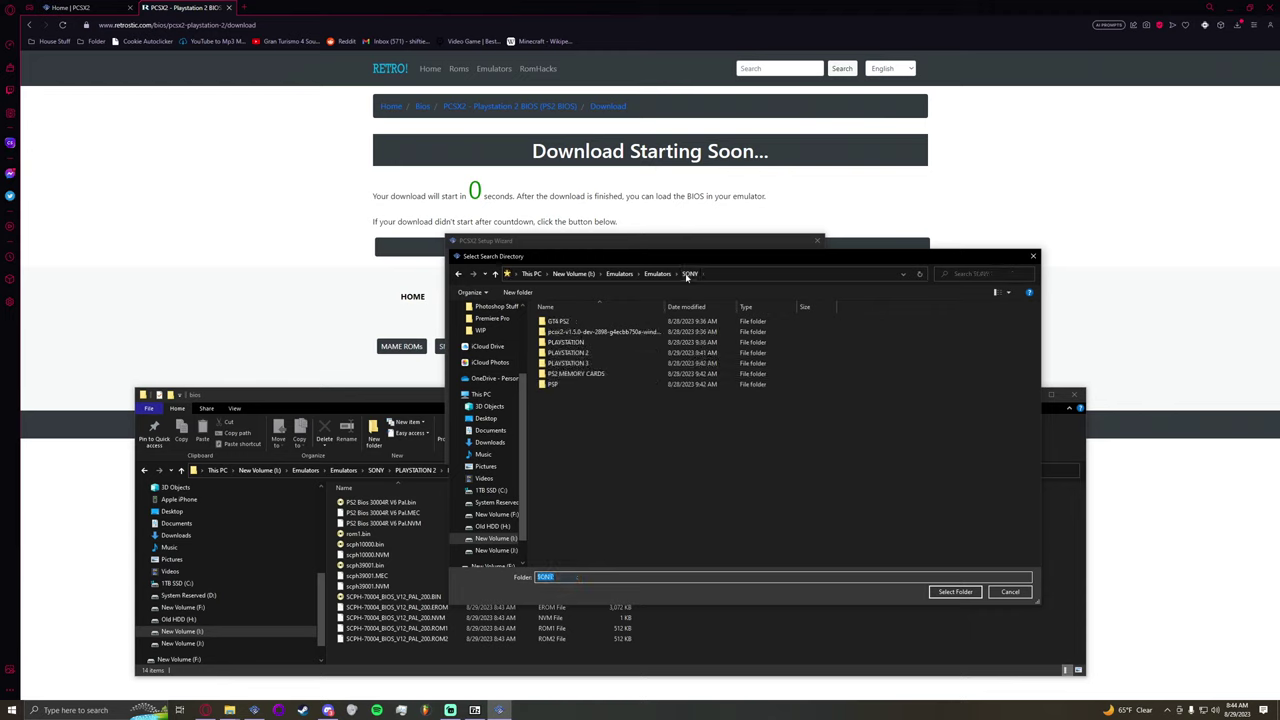
left_click(619, 274)
double_click(570, 331)
double_click(580, 352)
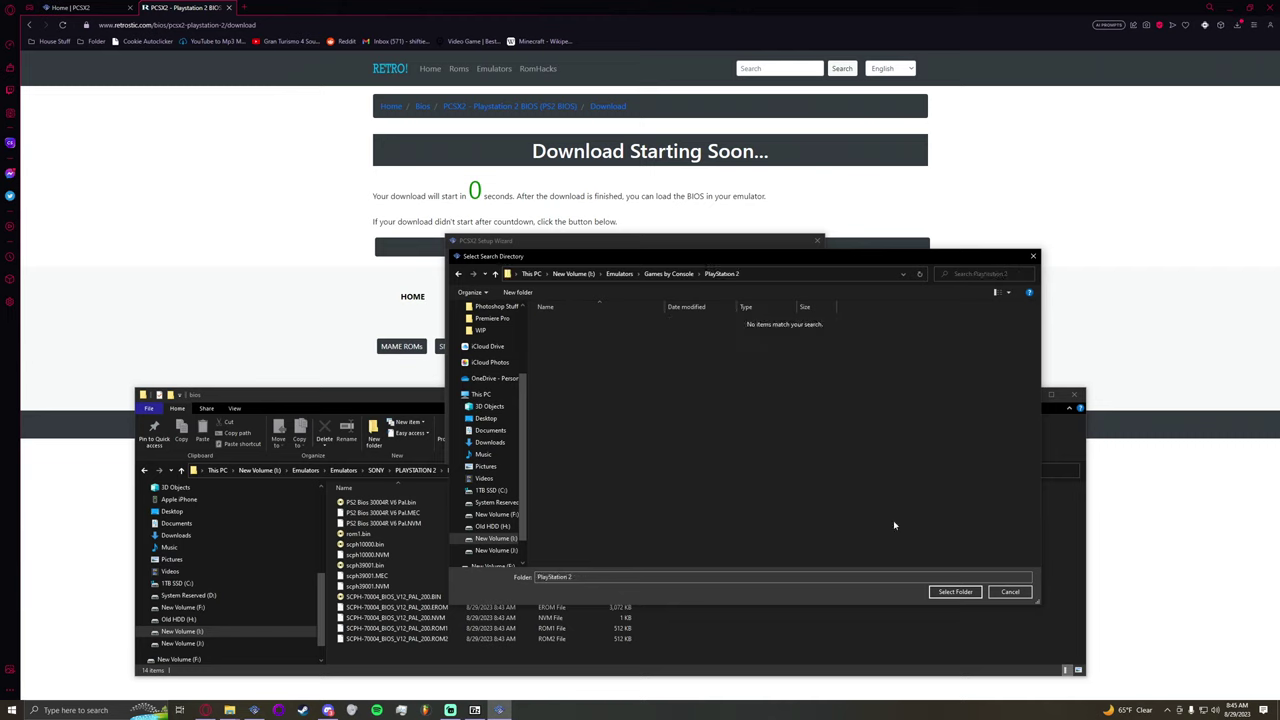
left_click(955, 591)
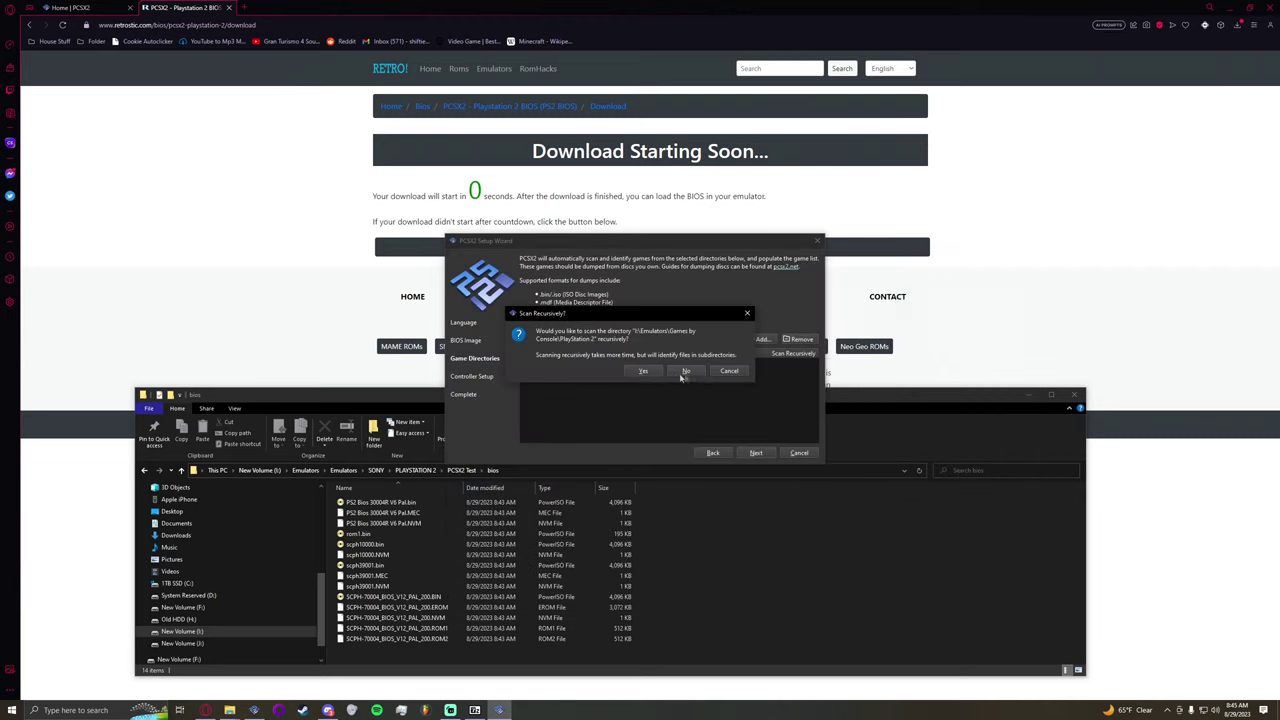
left_click(648, 373)
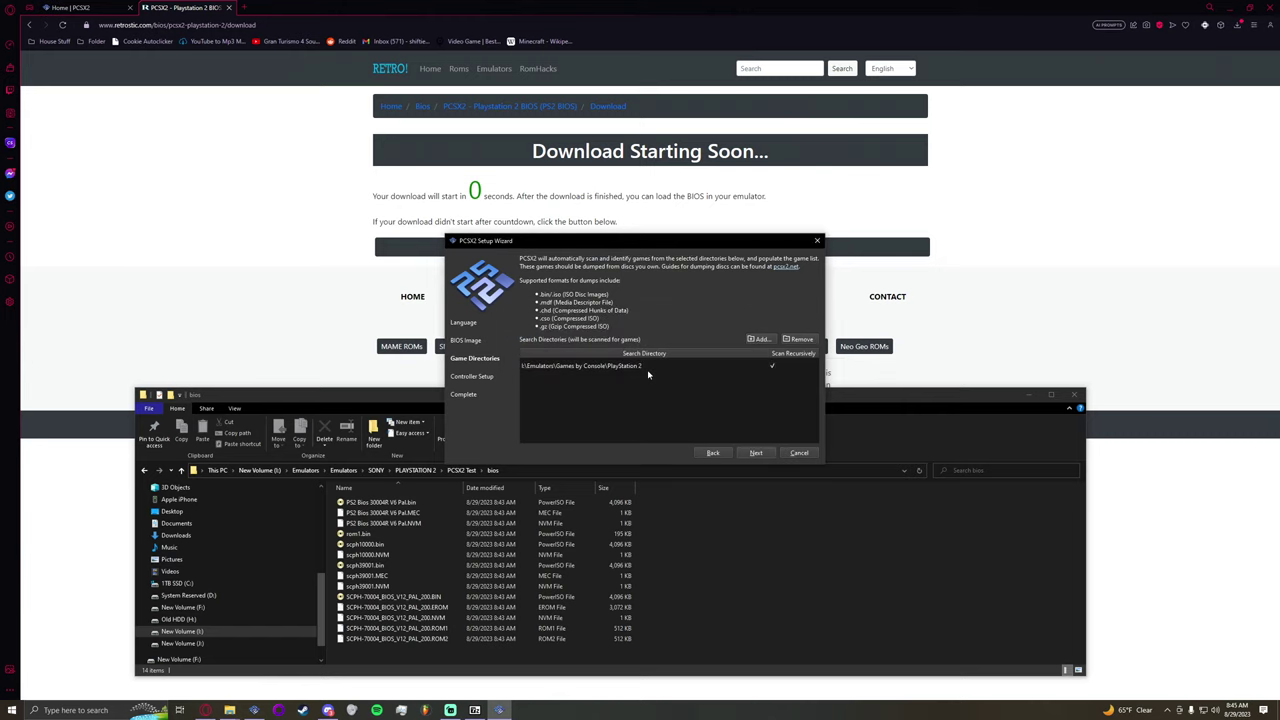
left_click(755, 453)
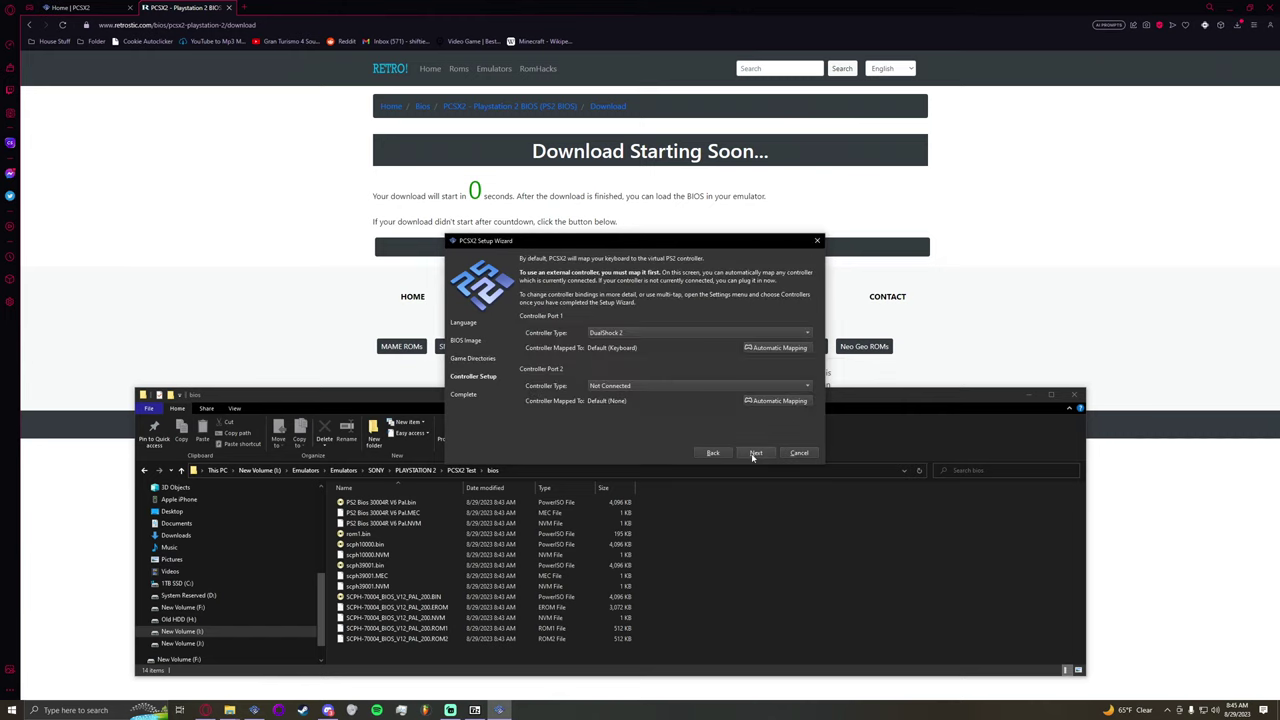
Step: Automatically map the DualSense Wireless Controller to the DualShock 2 on controller port 1 and finish the setup wizard
left_click(633, 333)
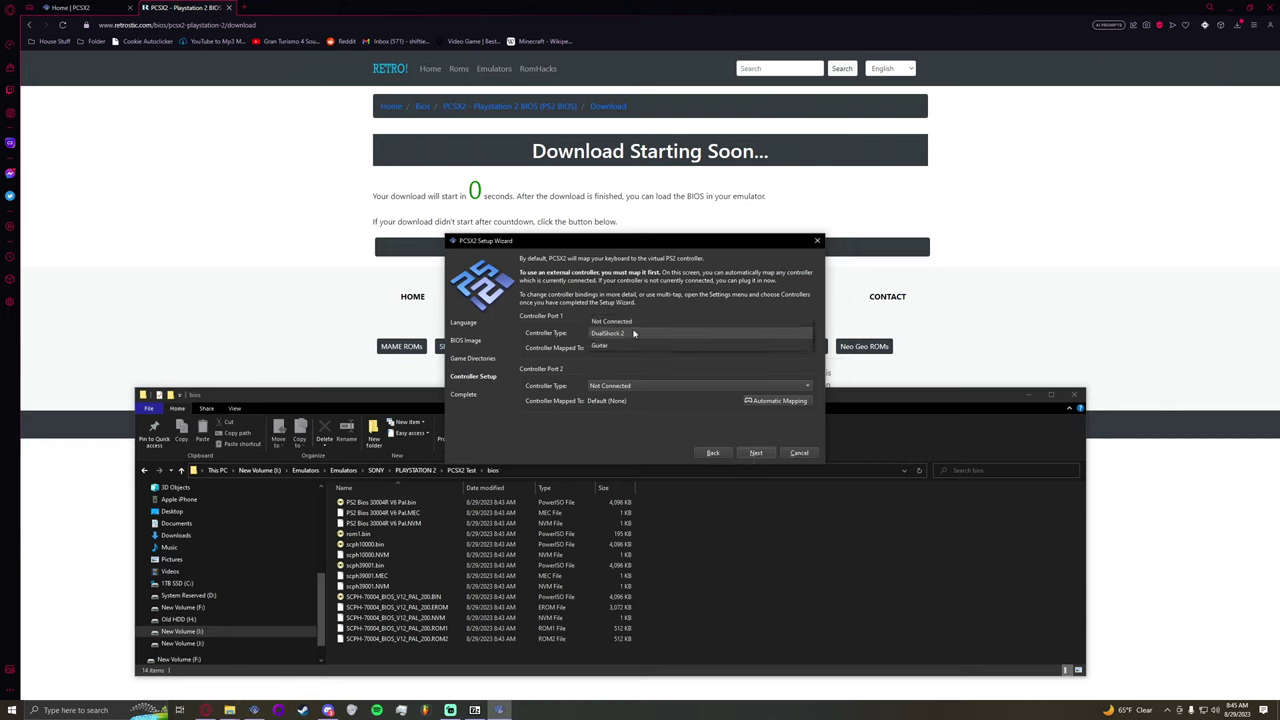
left_click(633, 333)
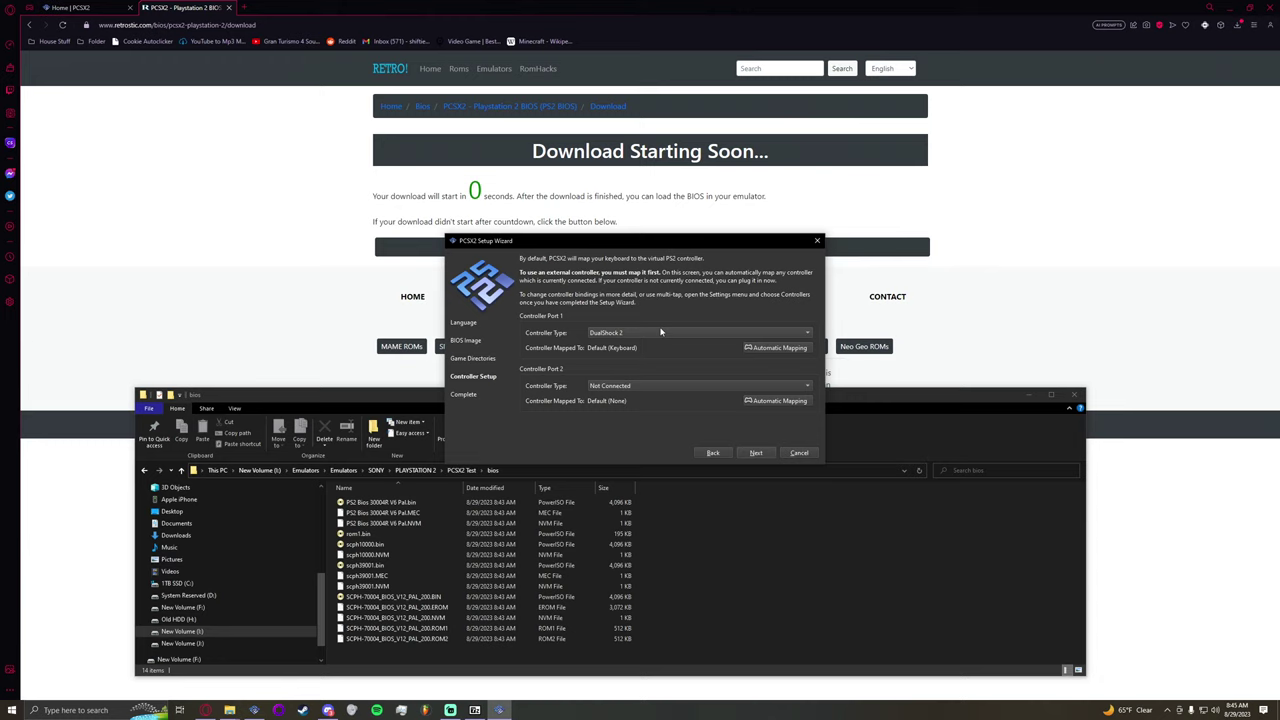
left_click(773, 347)
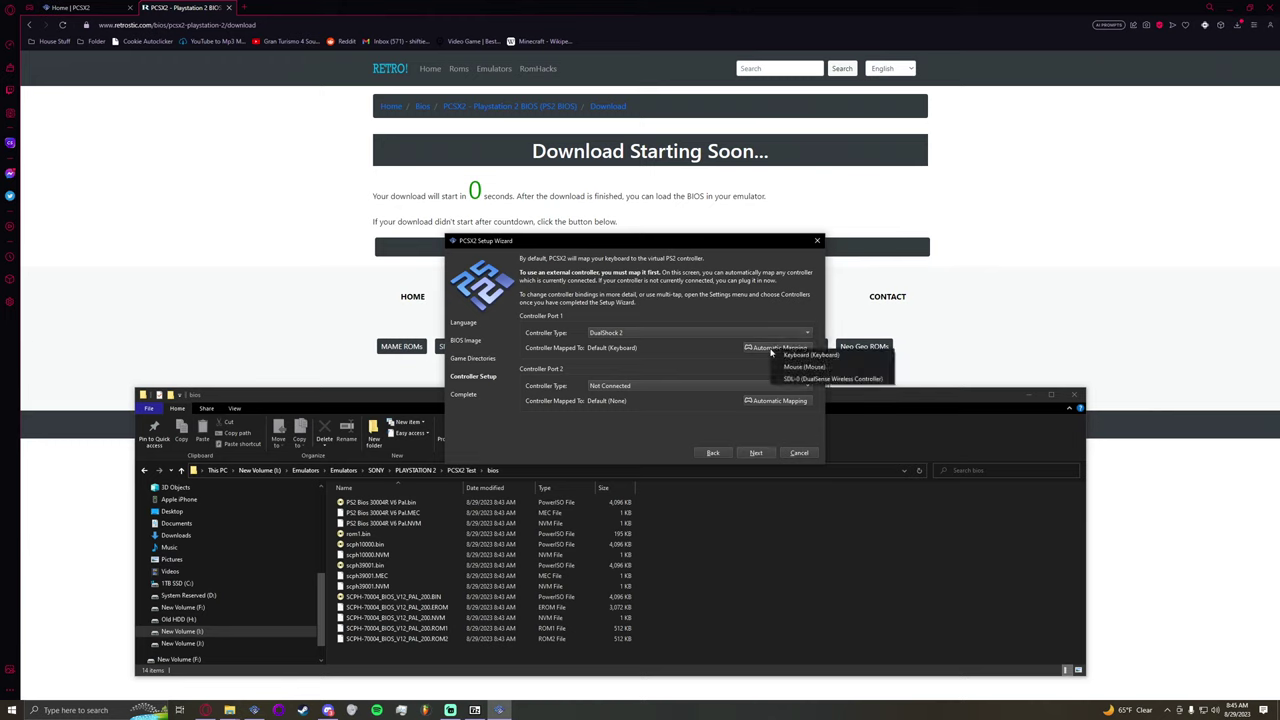
left_click(881, 379)
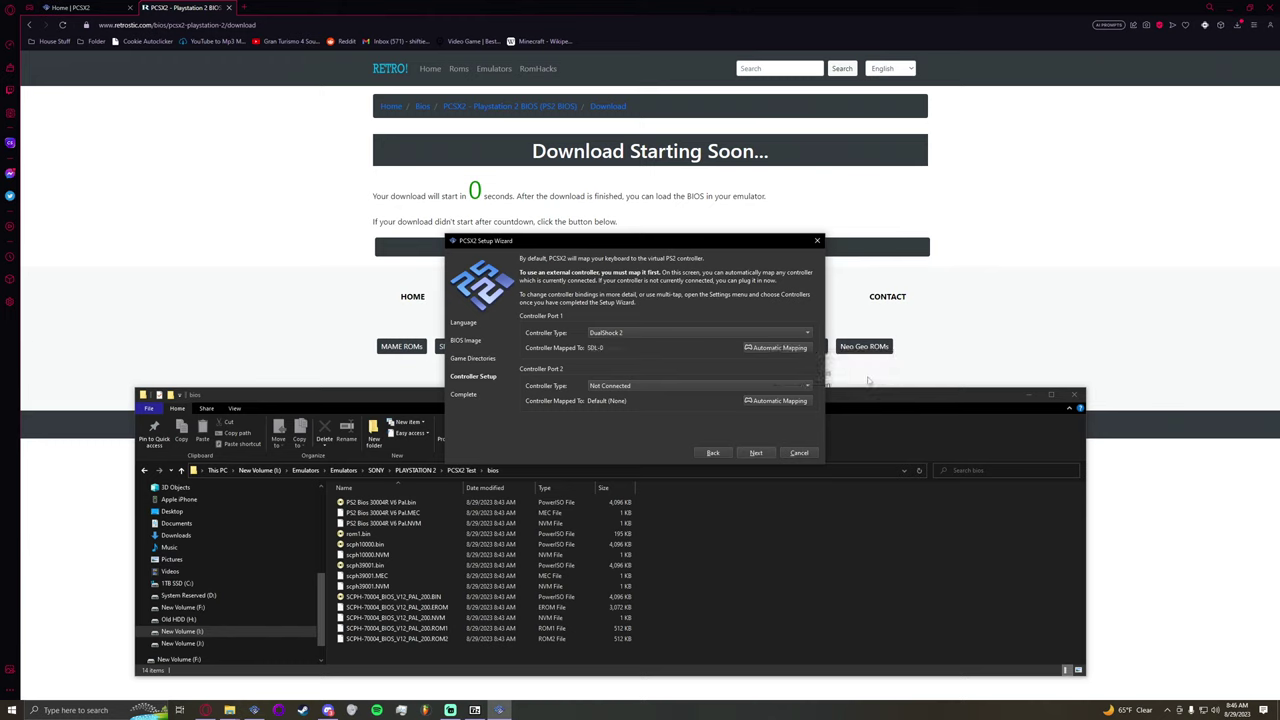
left_click(755, 453)
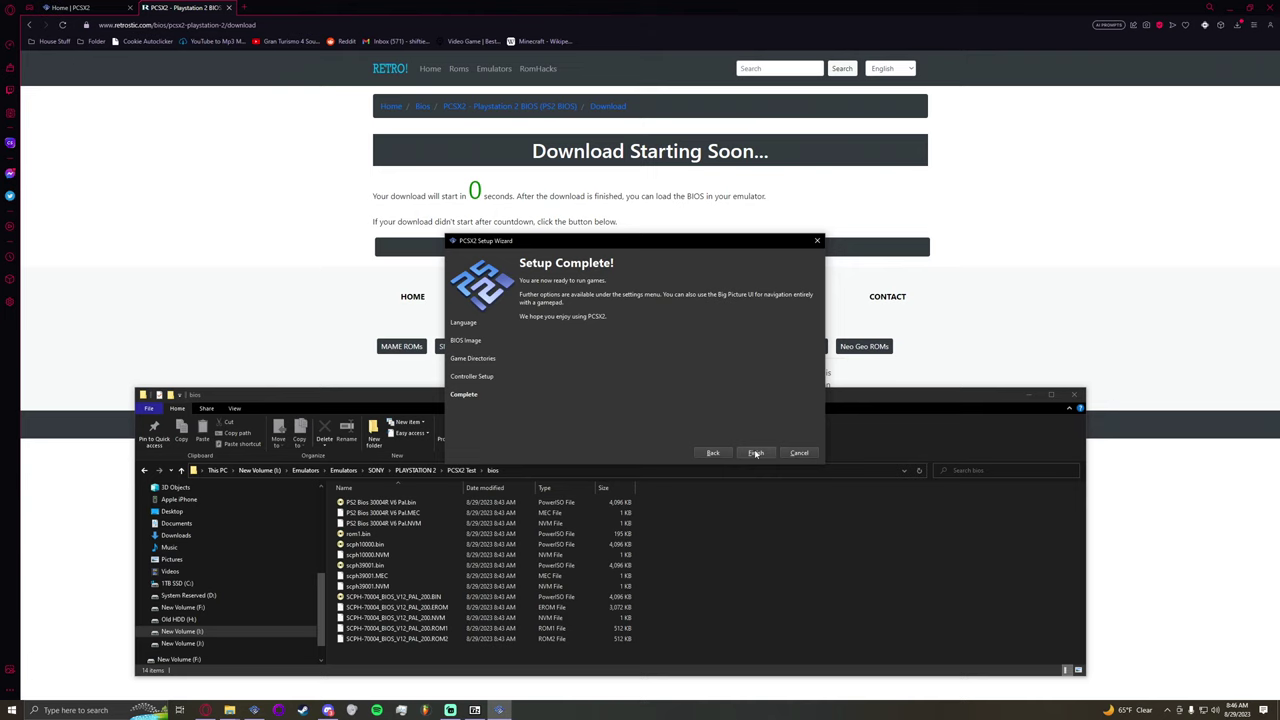
left_click(755, 453)
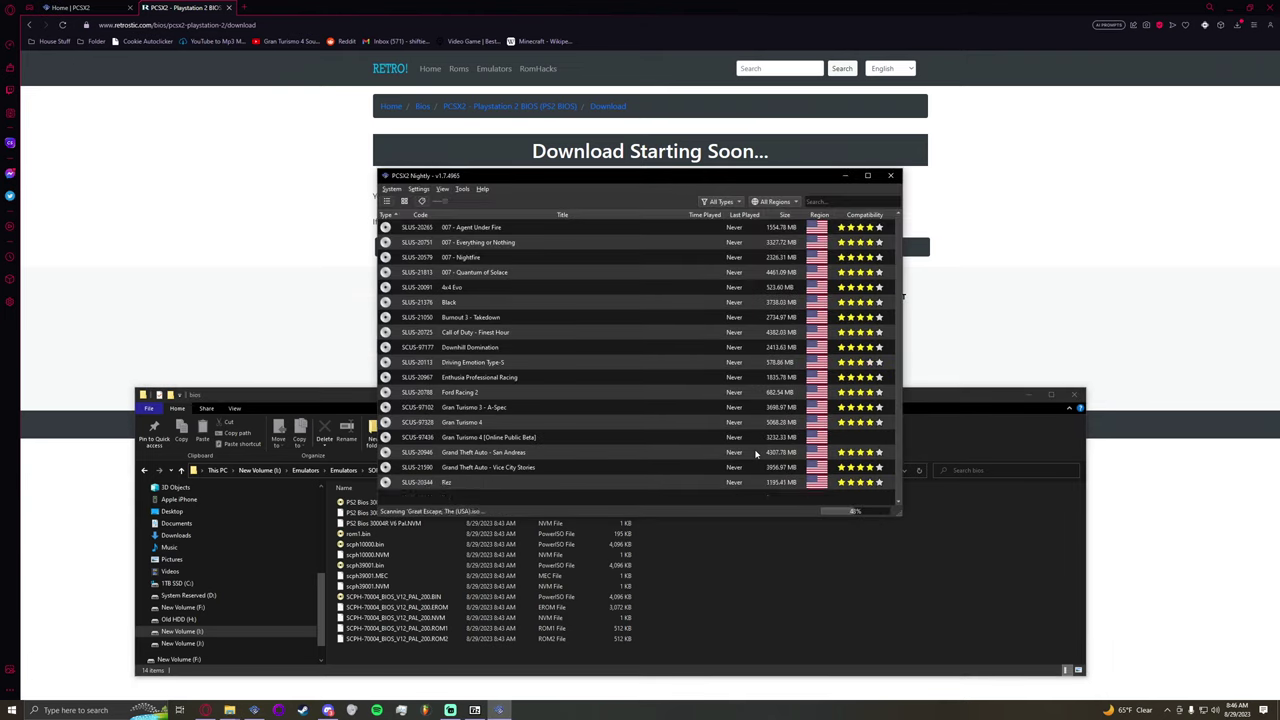
Step: Look through the scanned game list, maximize the emulator window and show the games as a cover grid
scroll(620, 430, "down", 6)
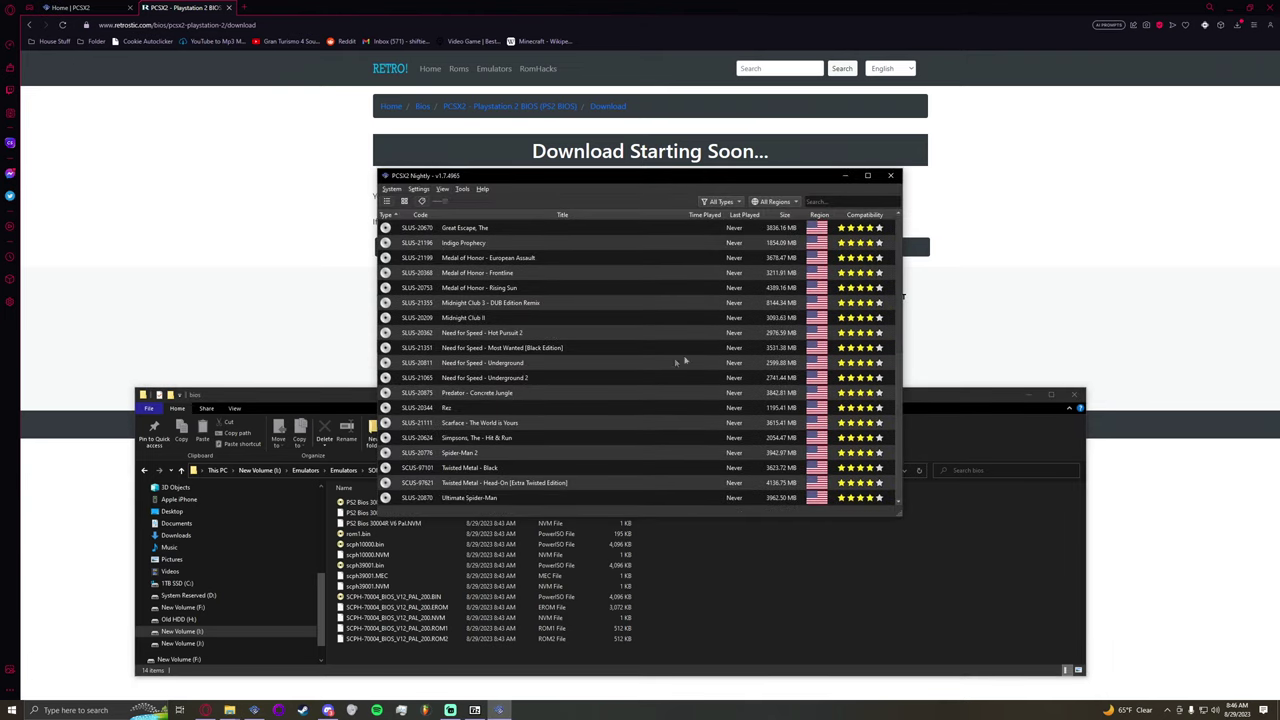
scroll(684, 372, "up", 5)
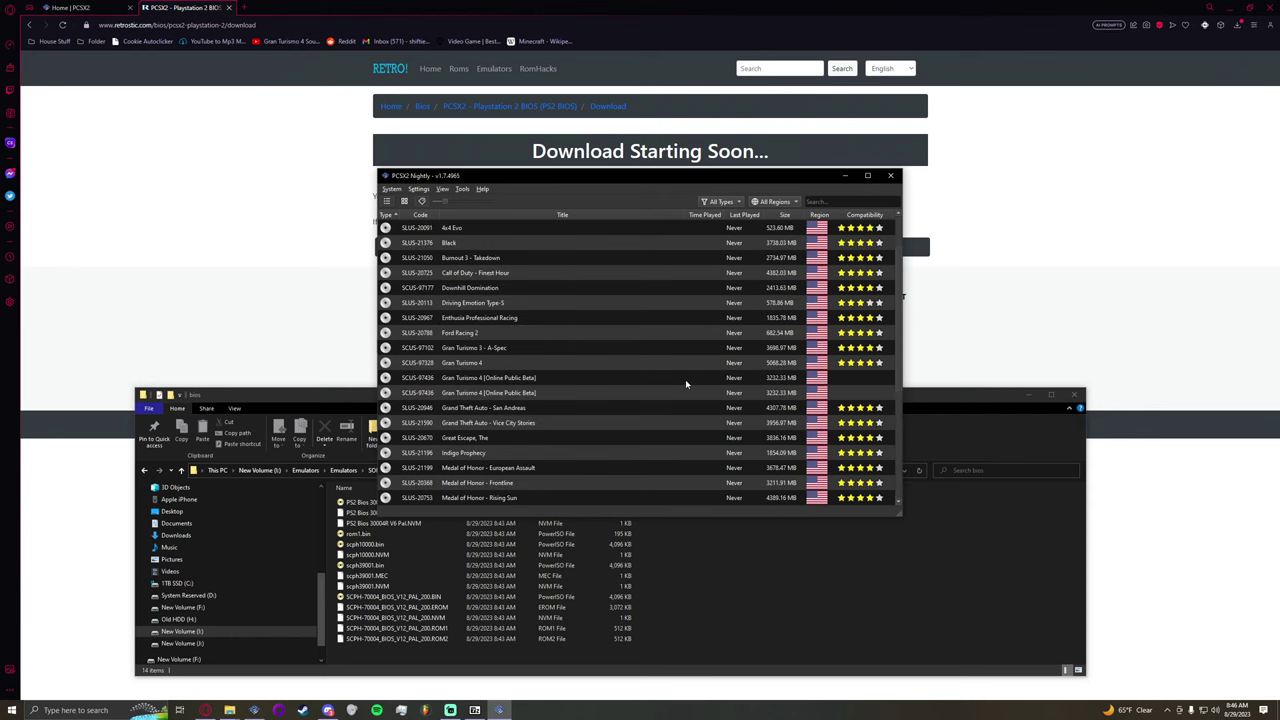
scroll(686, 384, "down", 5)
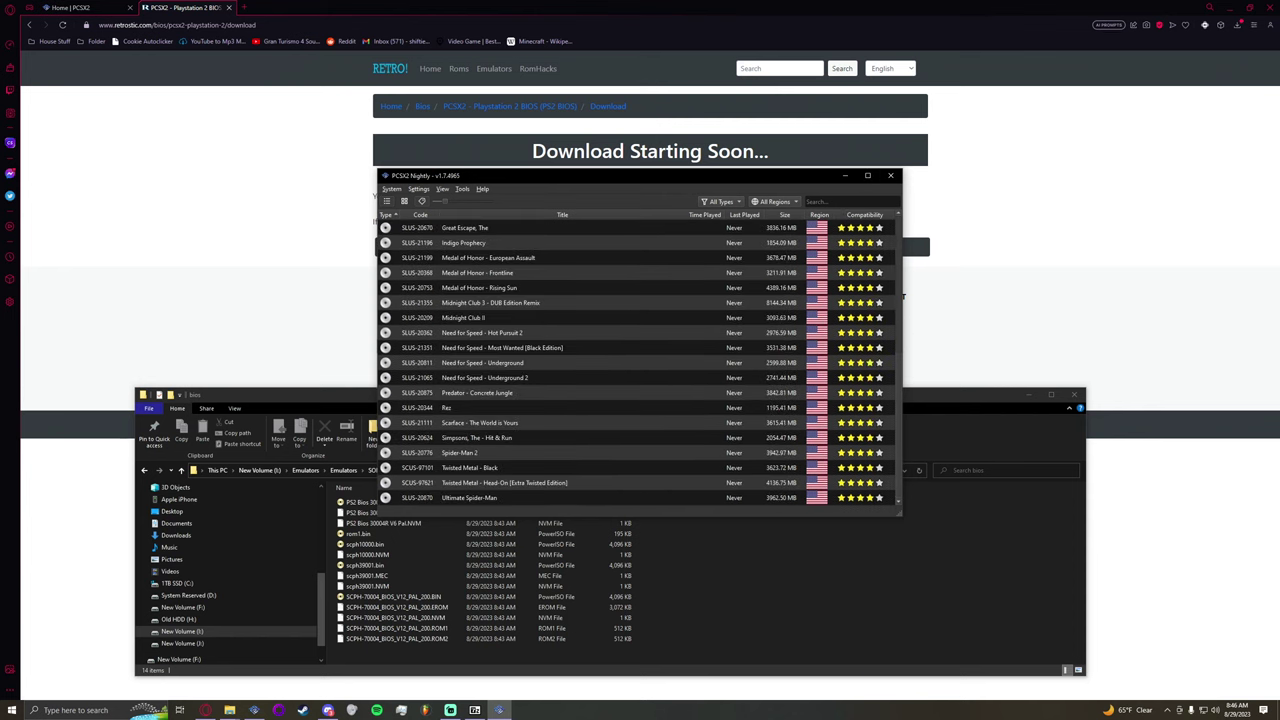
left_click(867, 175)
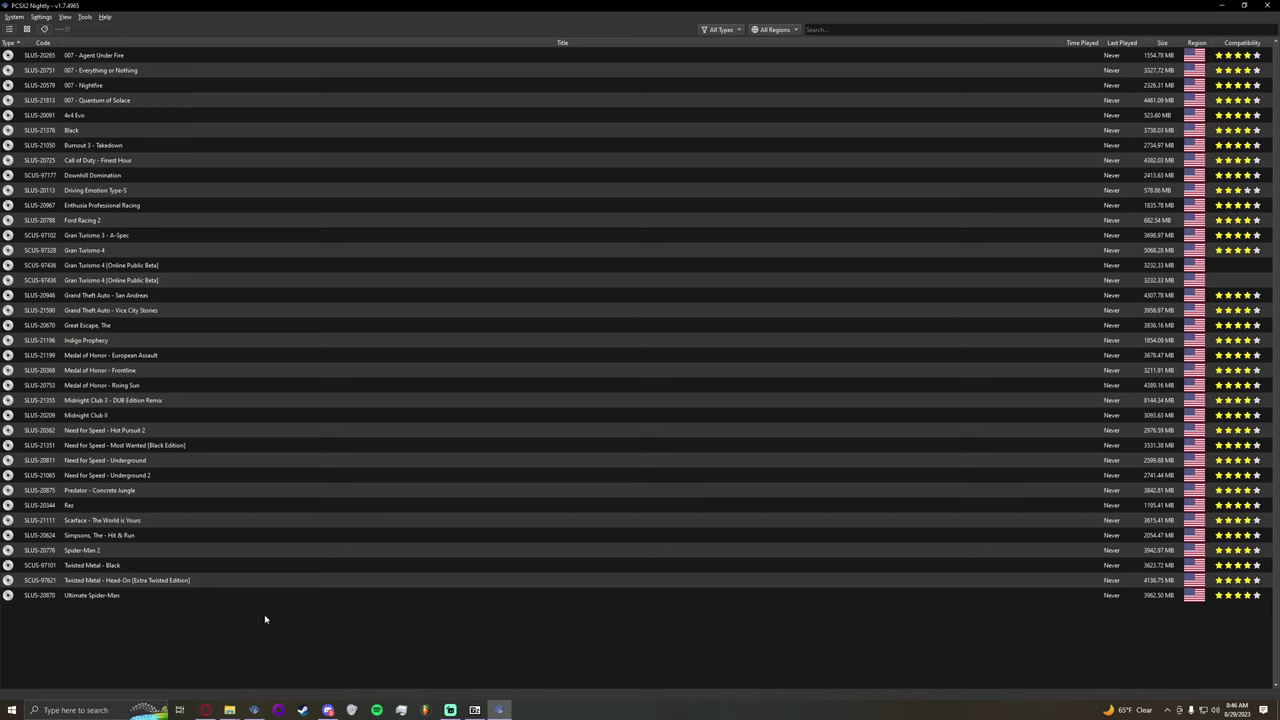
left_click(26, 28)
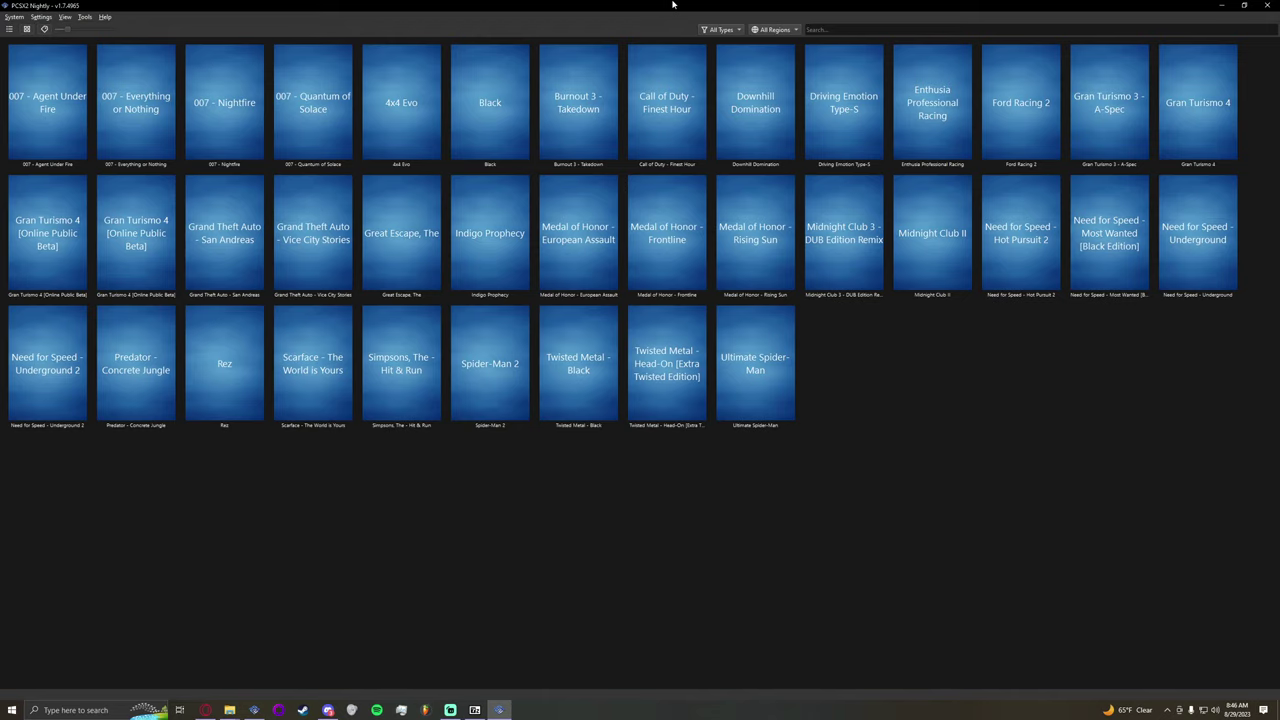
left_click_drag(728, 5, 699, 58)
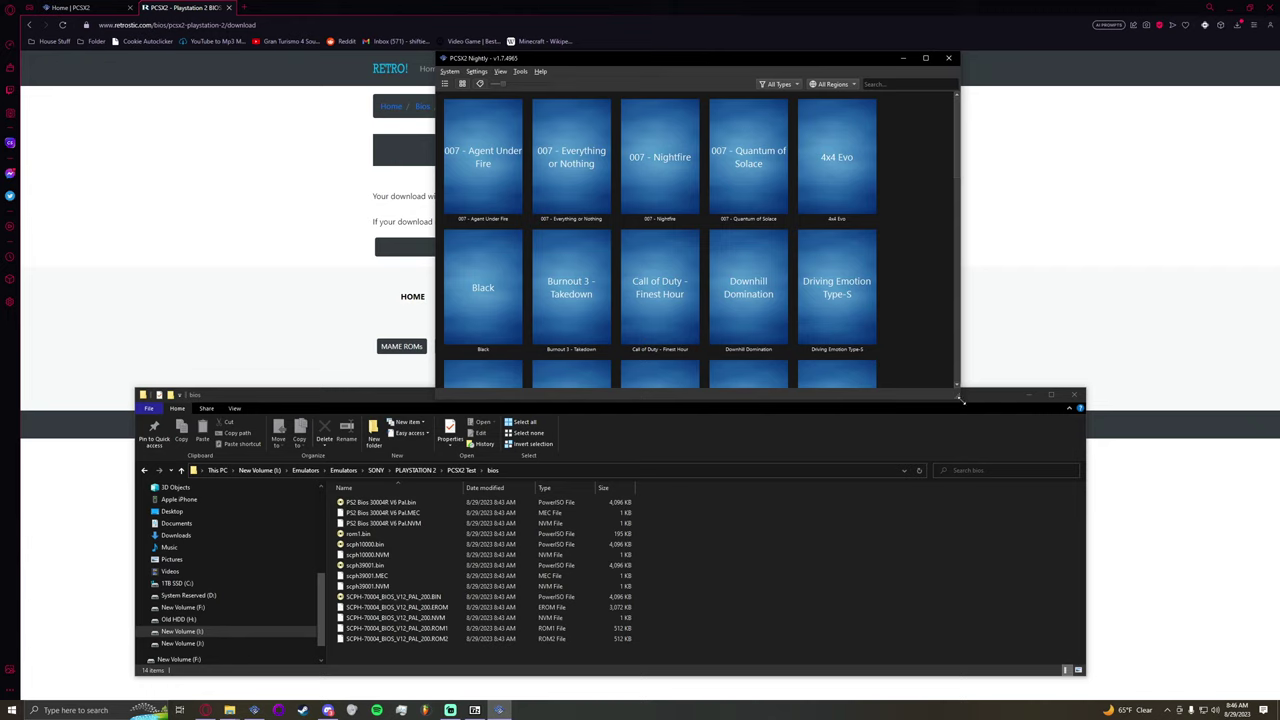
left_click_drag(959, 387, 981, 390)
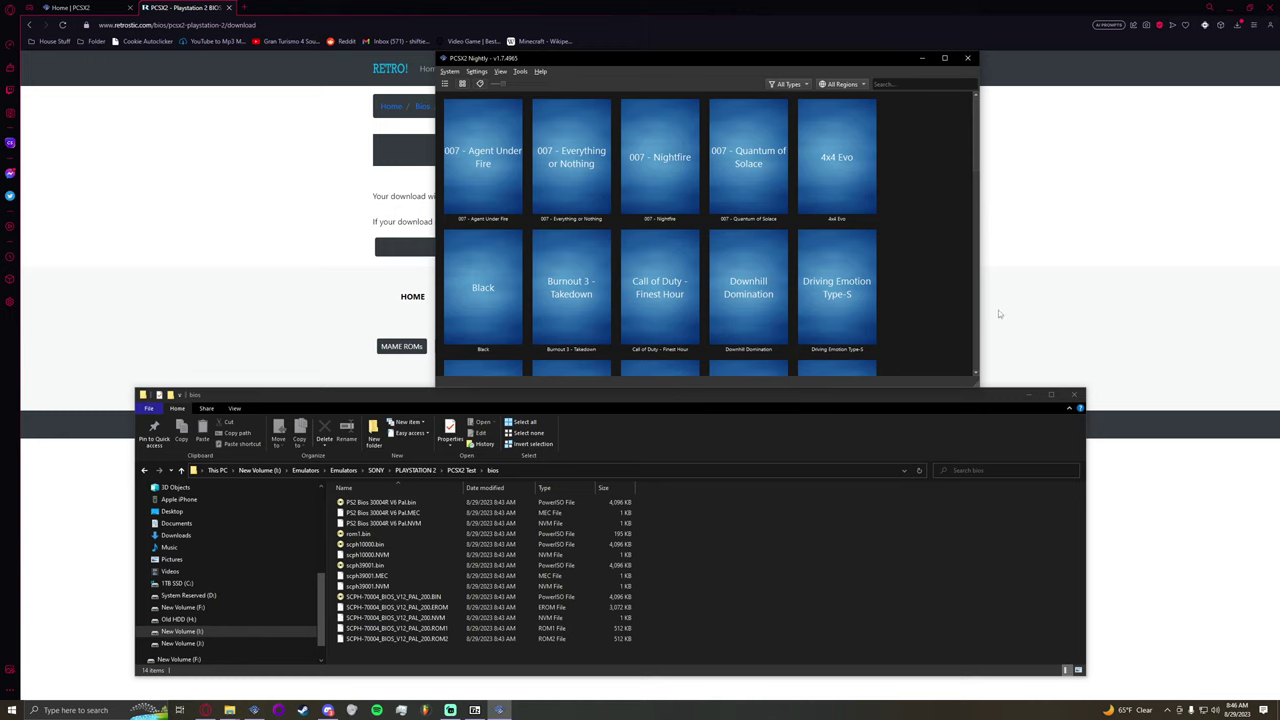
left_click(945, 59)
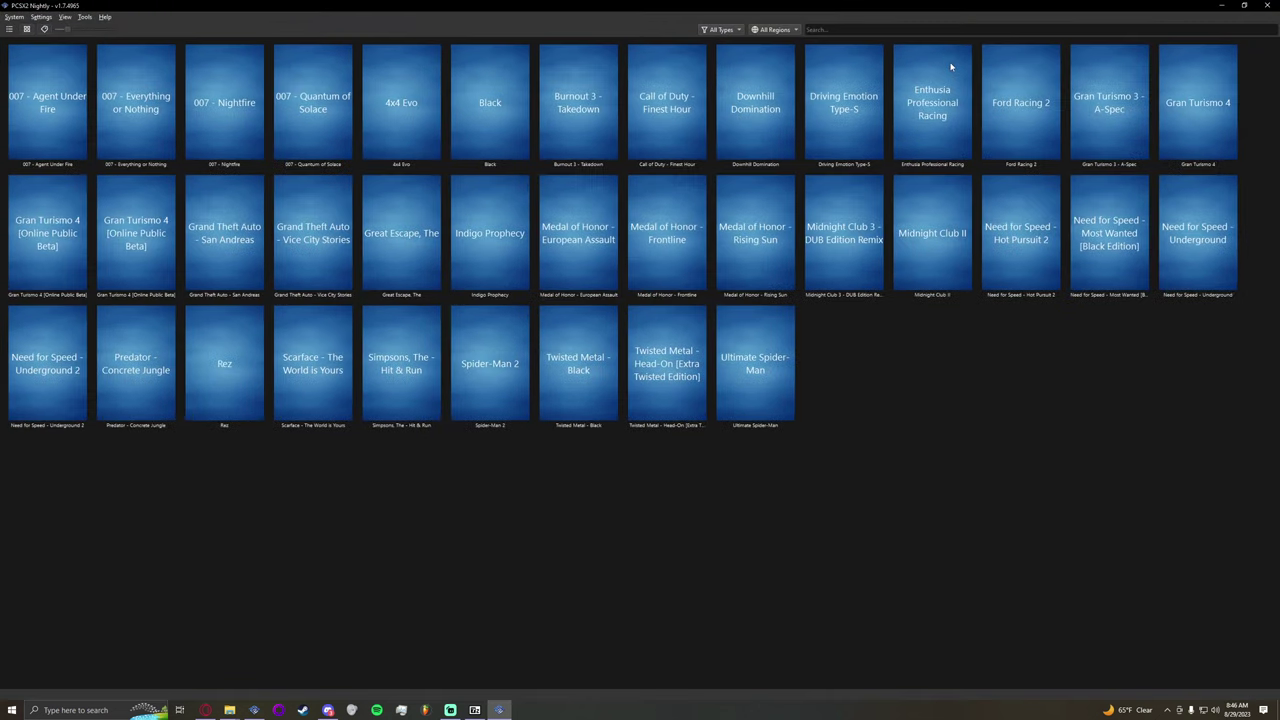
Step: Open the properties of Midnight Club 3 - DUB Edition Remix and look through its per-game settings pages
right_click(855, 258)
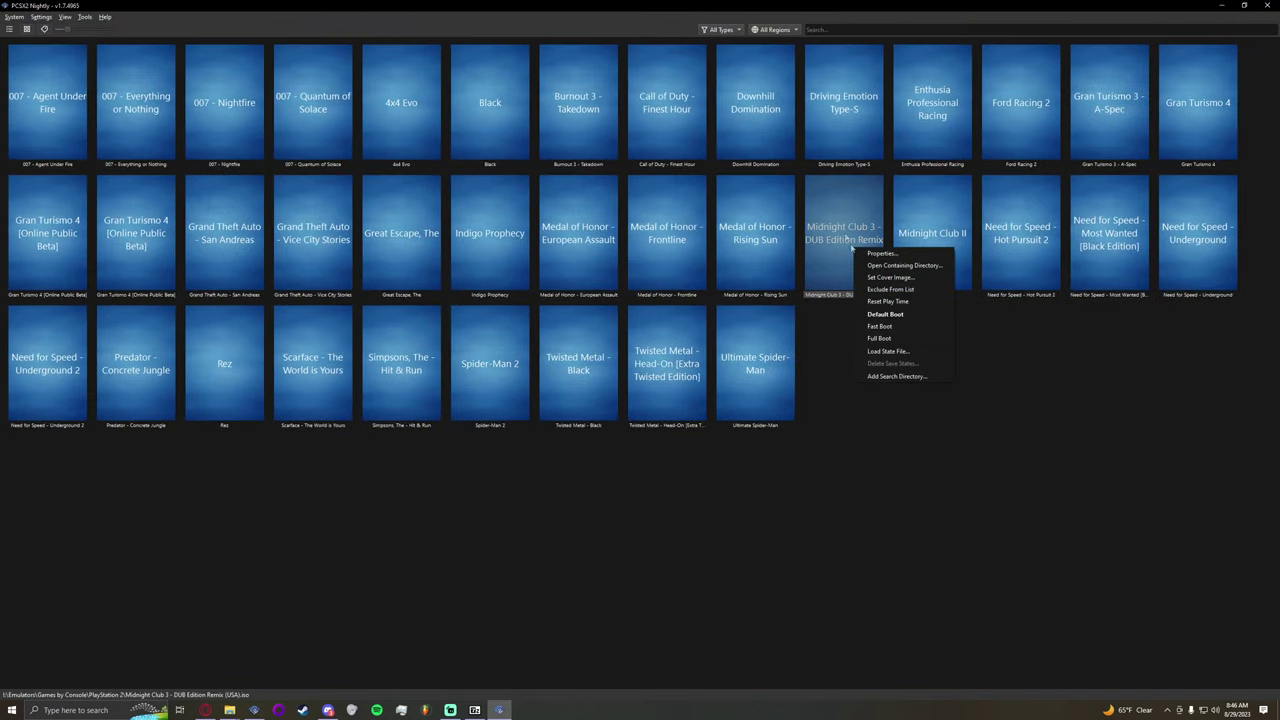
left_click(841, 401)
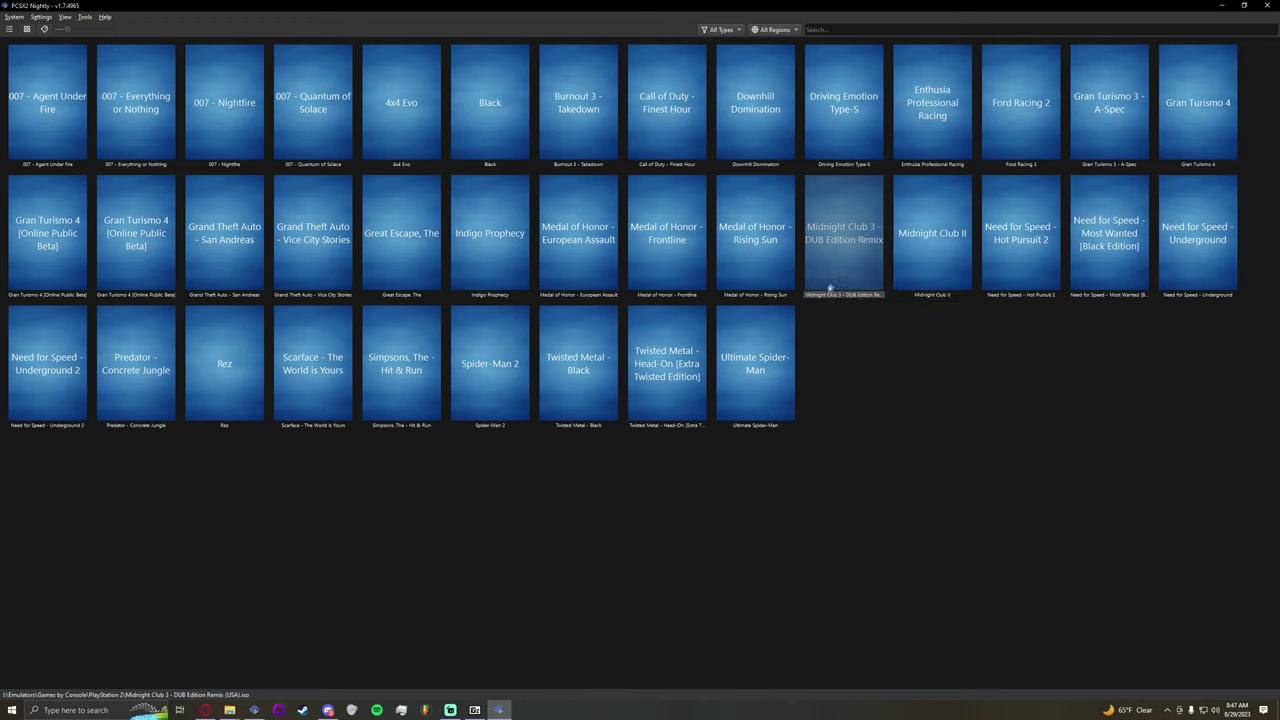
right_click(848, 250)
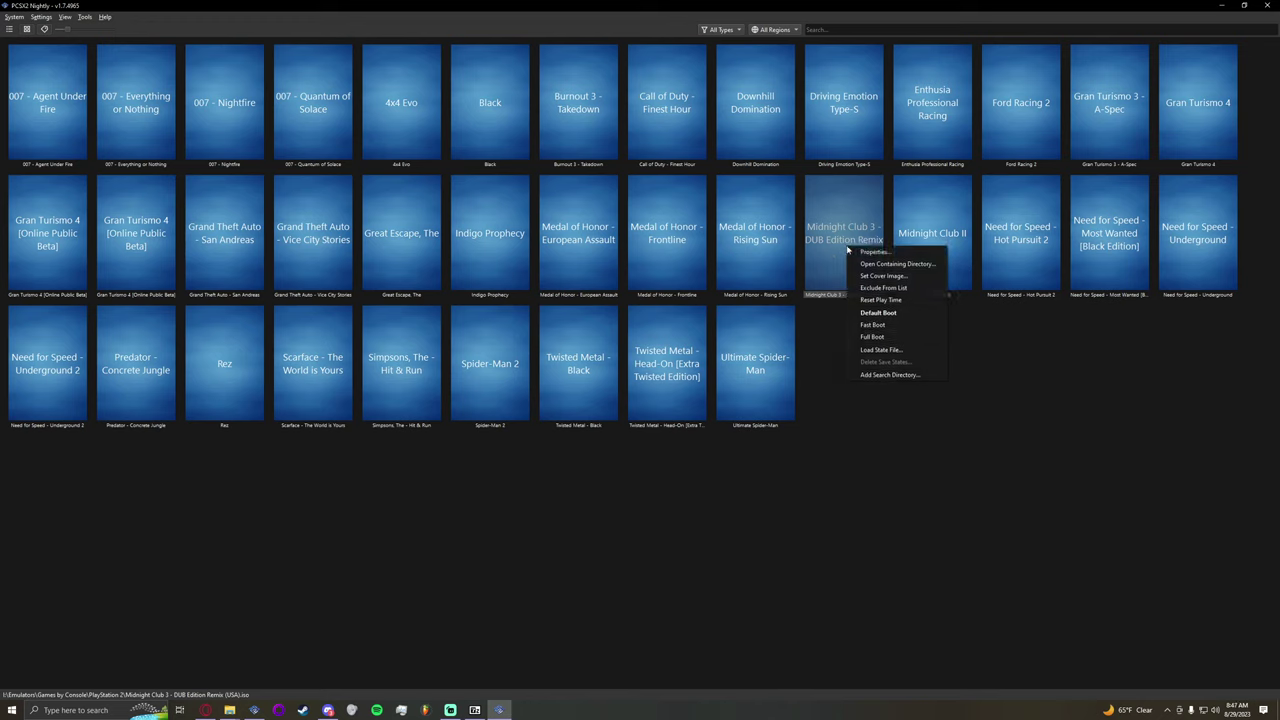
left_click(862, 252)
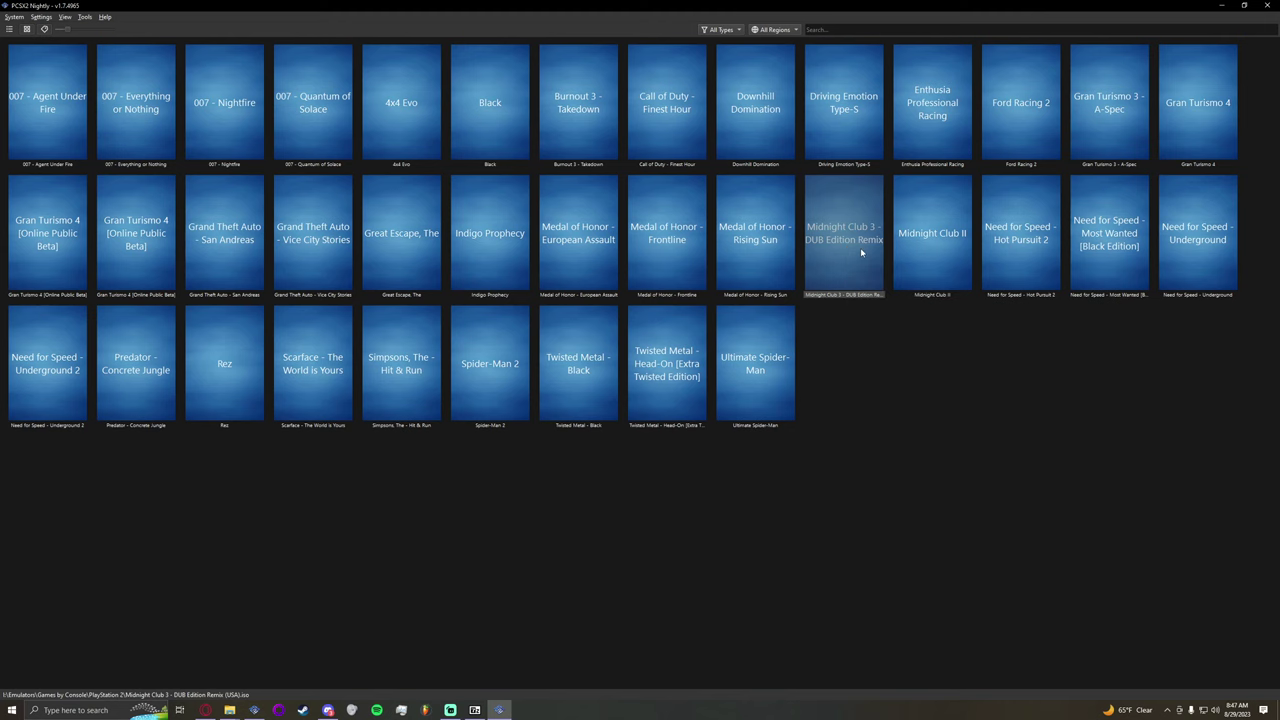
left_click(488, 227)
left_click(487, 246)
left_click(472, 277)
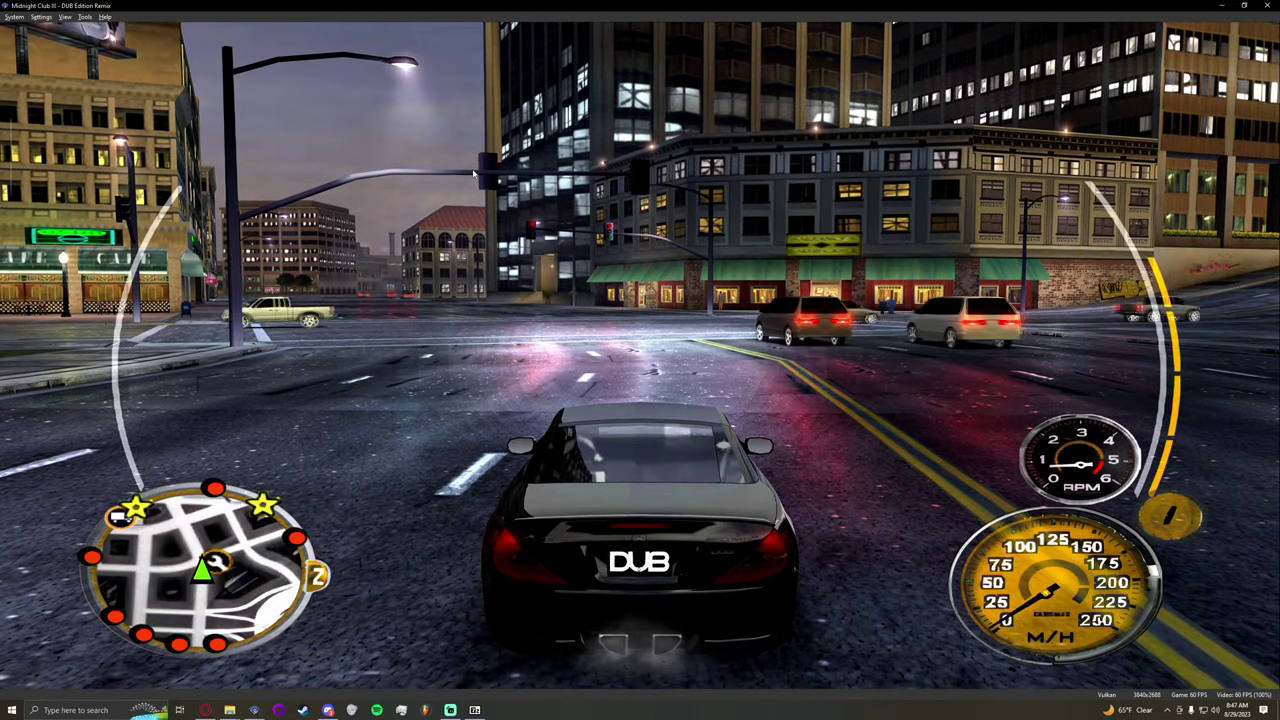
Step: In the emulation settings, choose 100% normal speed, 200% fast-forward speed and 50% slow-motion speed
key("b")
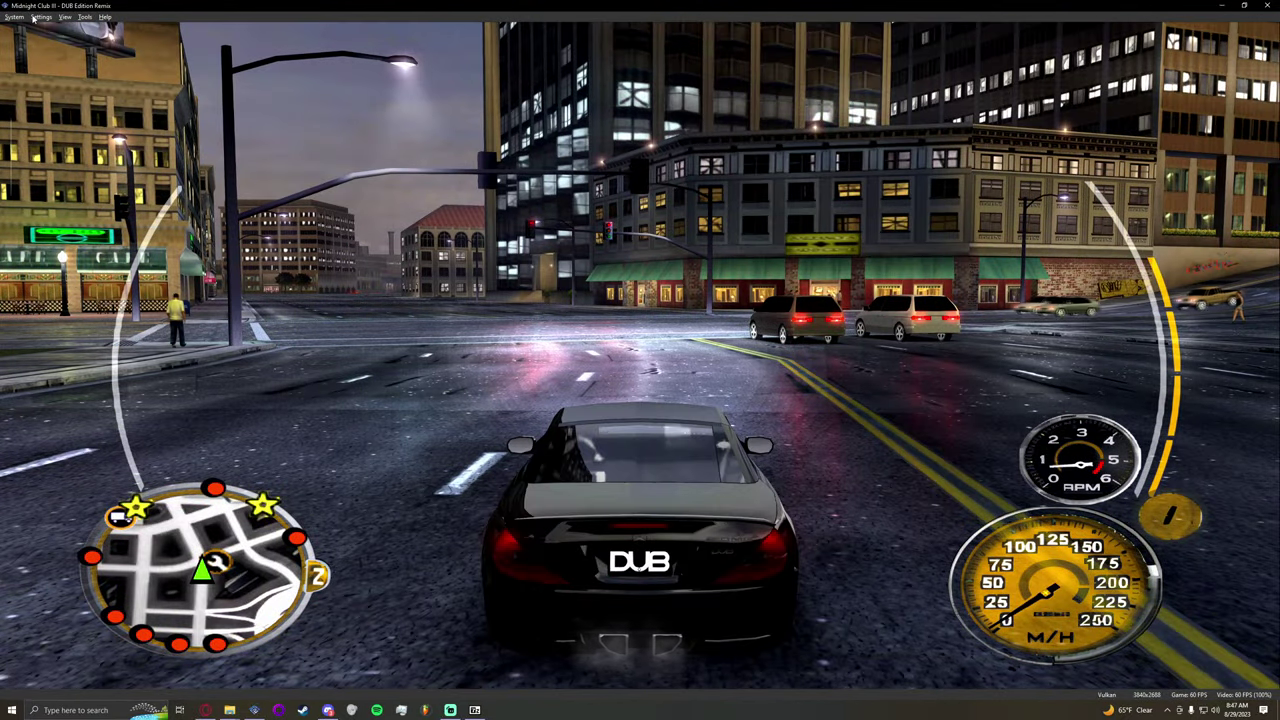
left_click(40, 17)
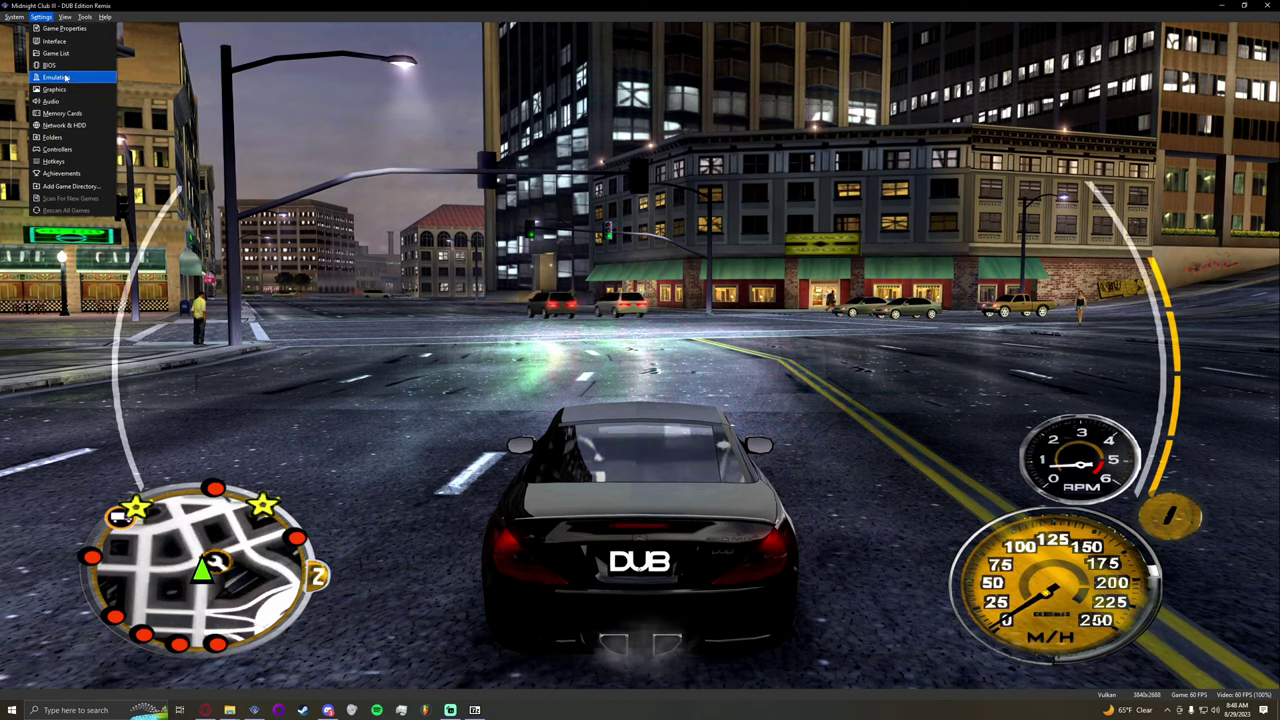
left_click(64, 77)
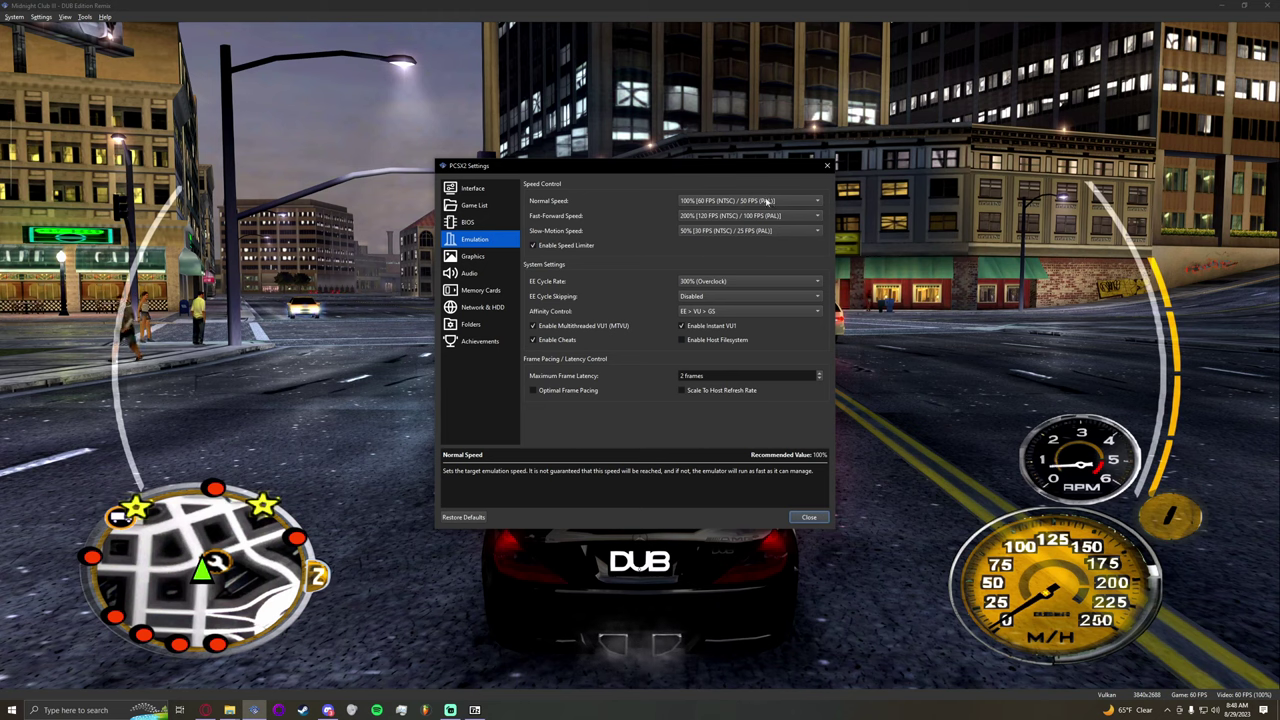
left_click(697, 201)
left_click(697, 202)
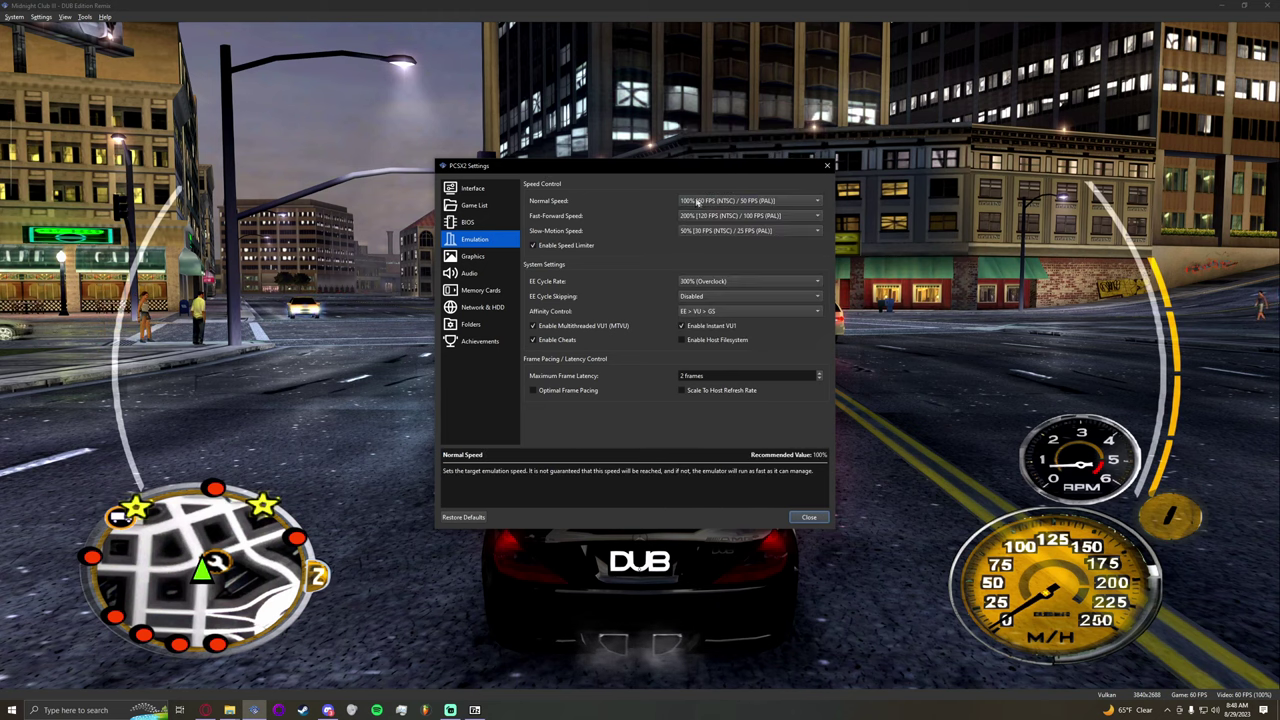
left_click(697, 218)
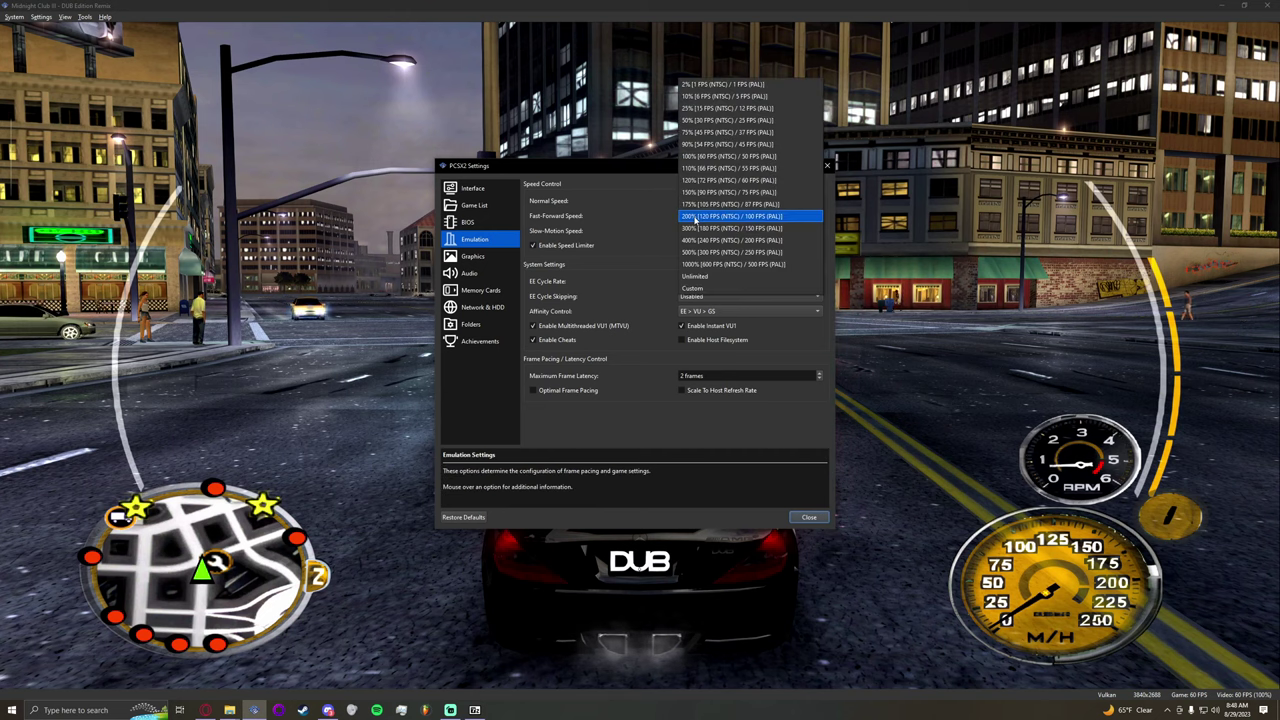
left_click(697, 218)
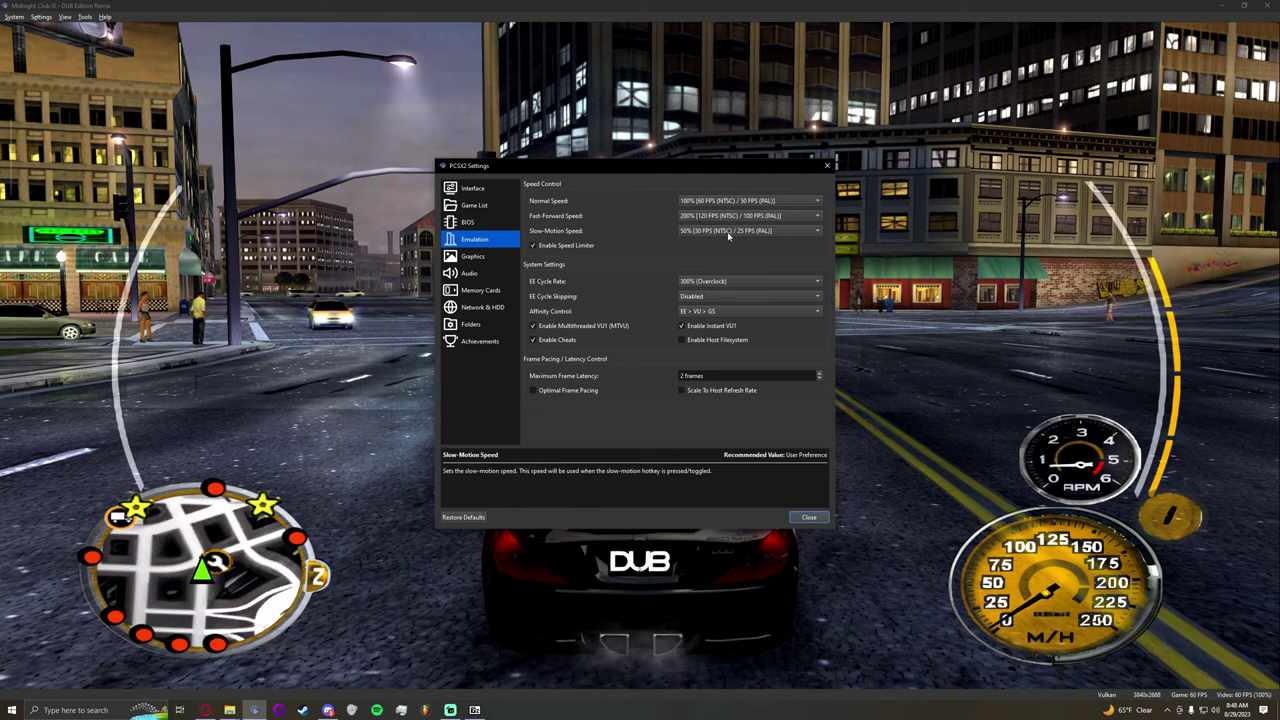
left_click(728, 232)
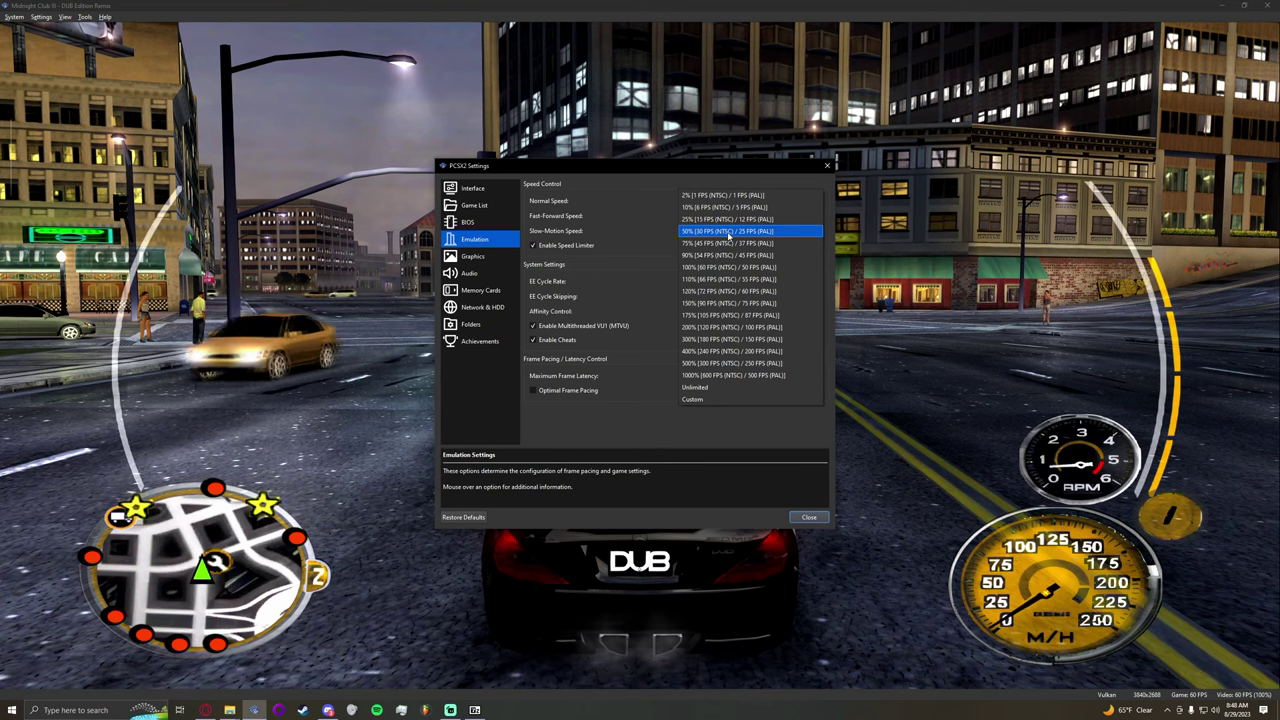
left_click(728, 232)
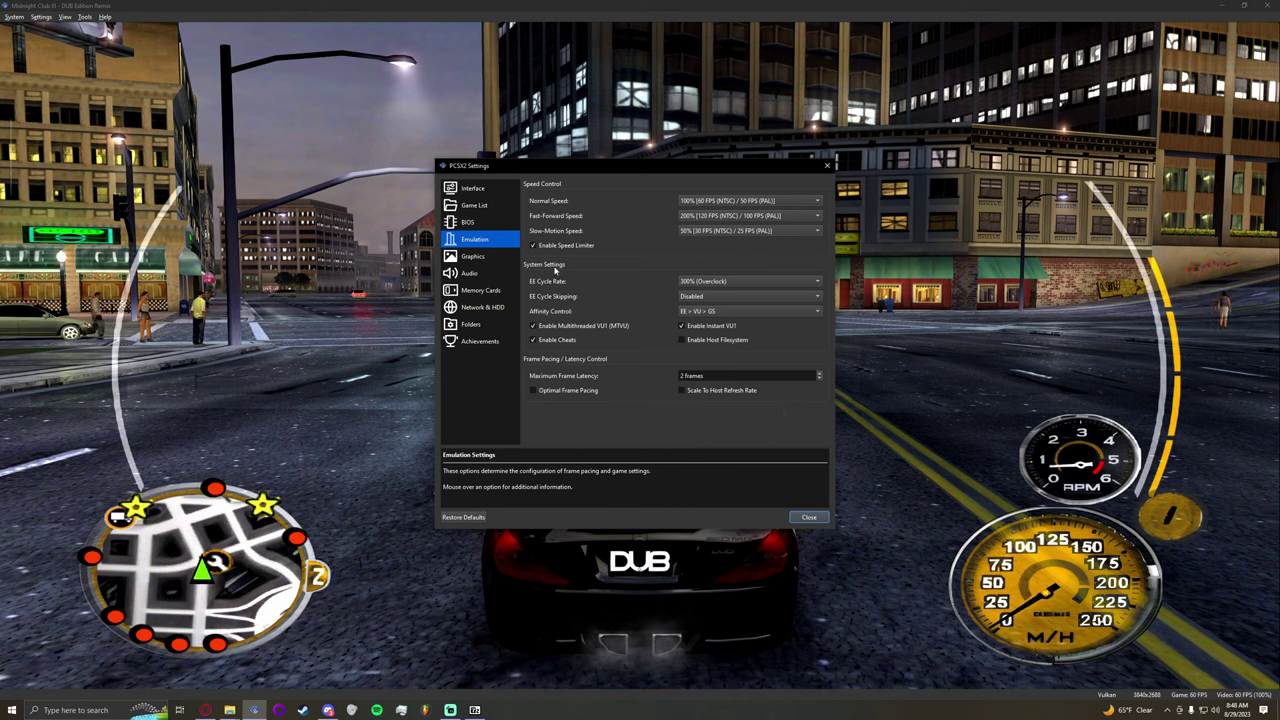
Step: Set the EE Cycle Rate to 300% (Overclock) and Affinity Control to EE > VU > GS
left_click(689, 282)
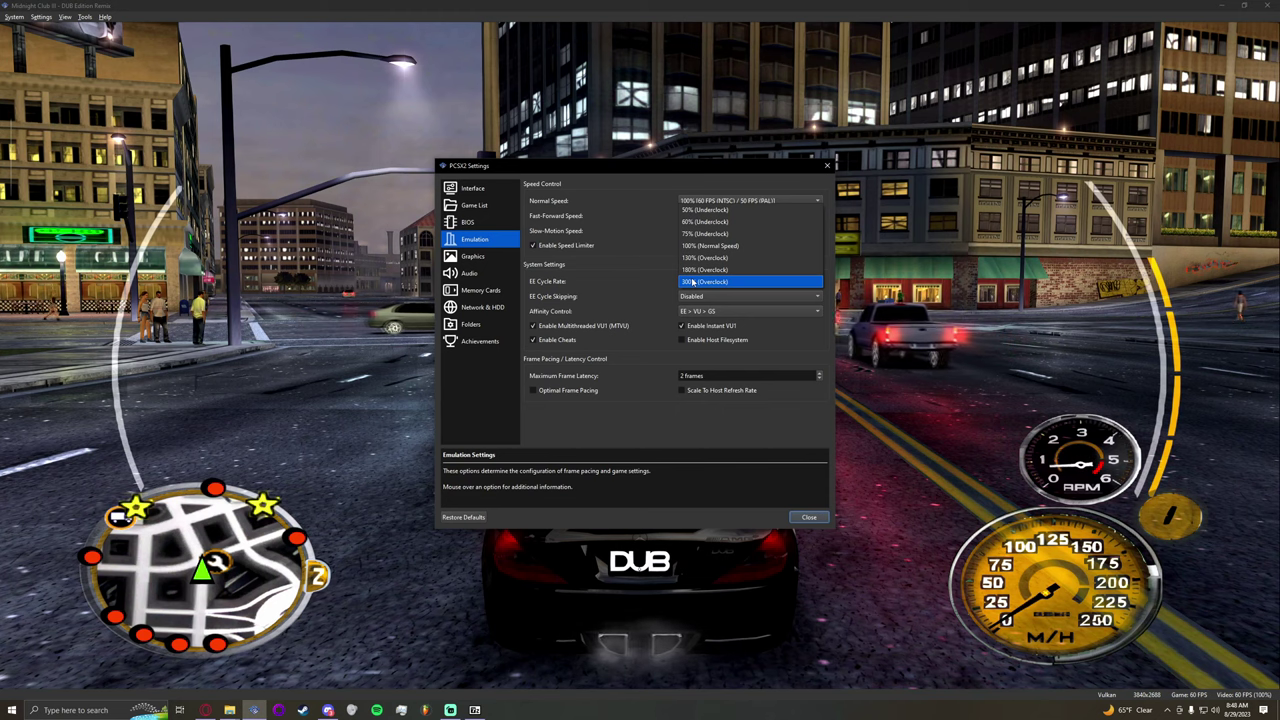
left_click(692, 282)
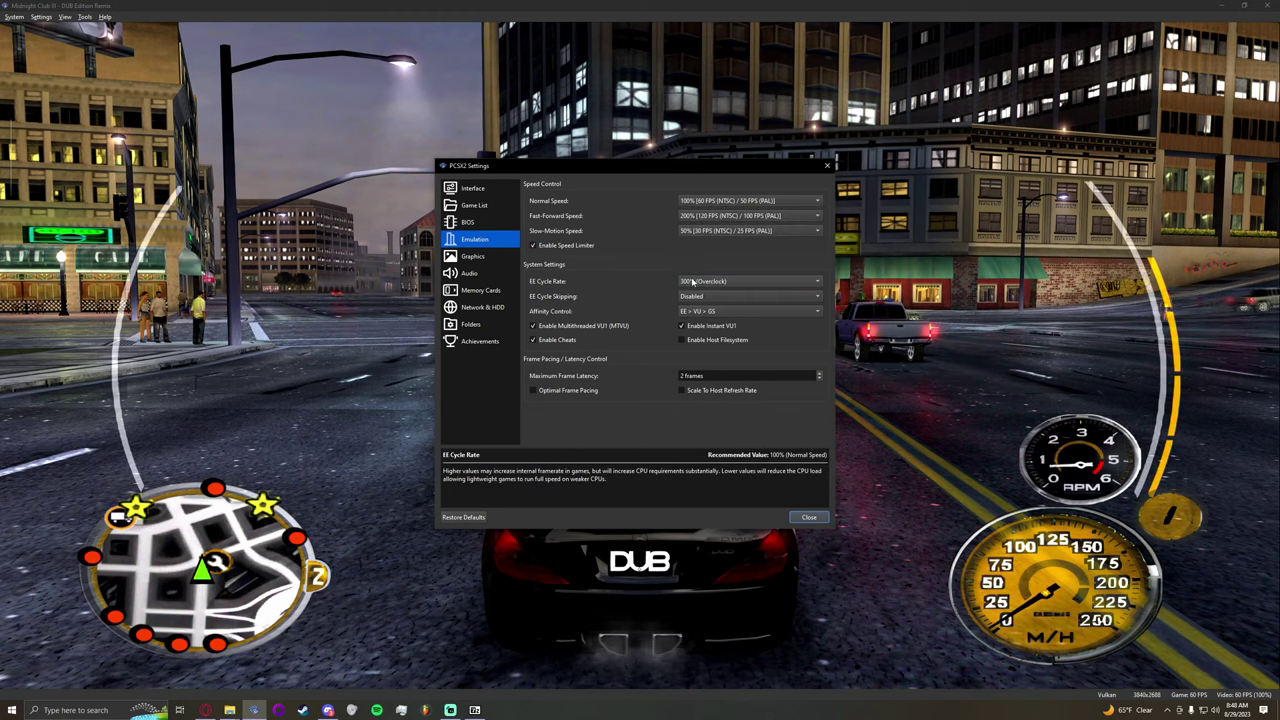
mouse_move(704, 297)
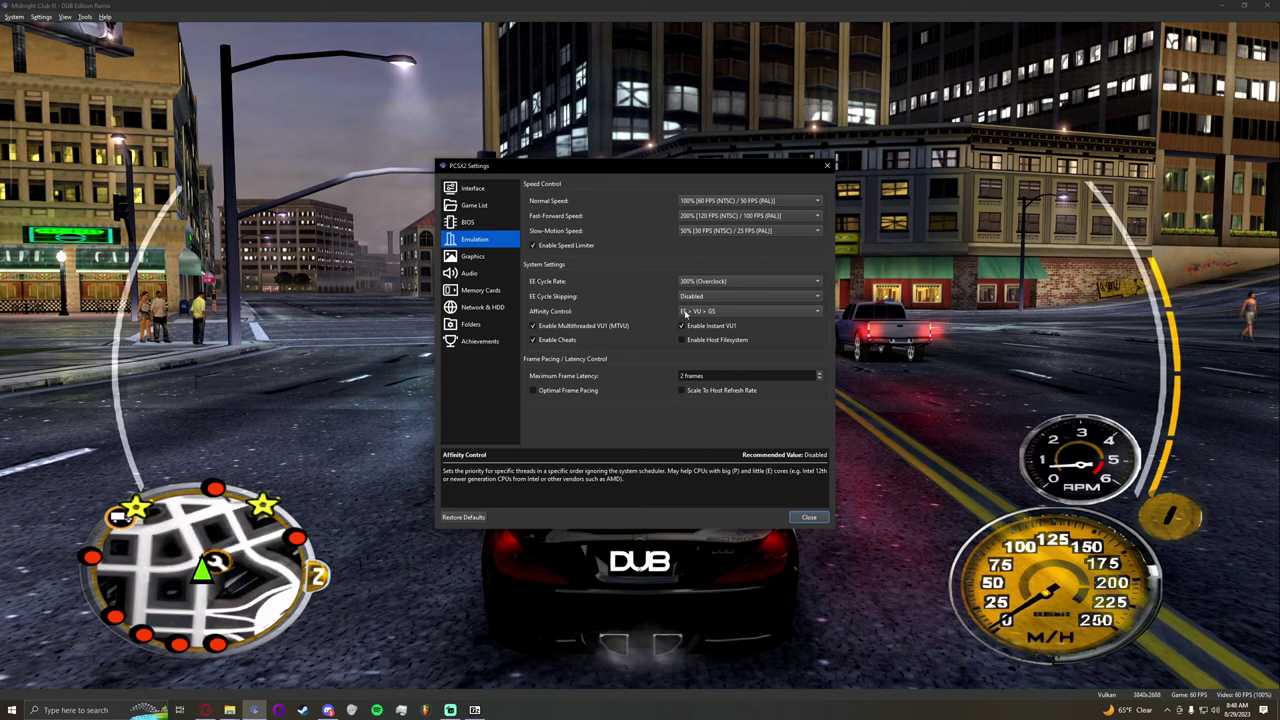
left_click(686, 313)
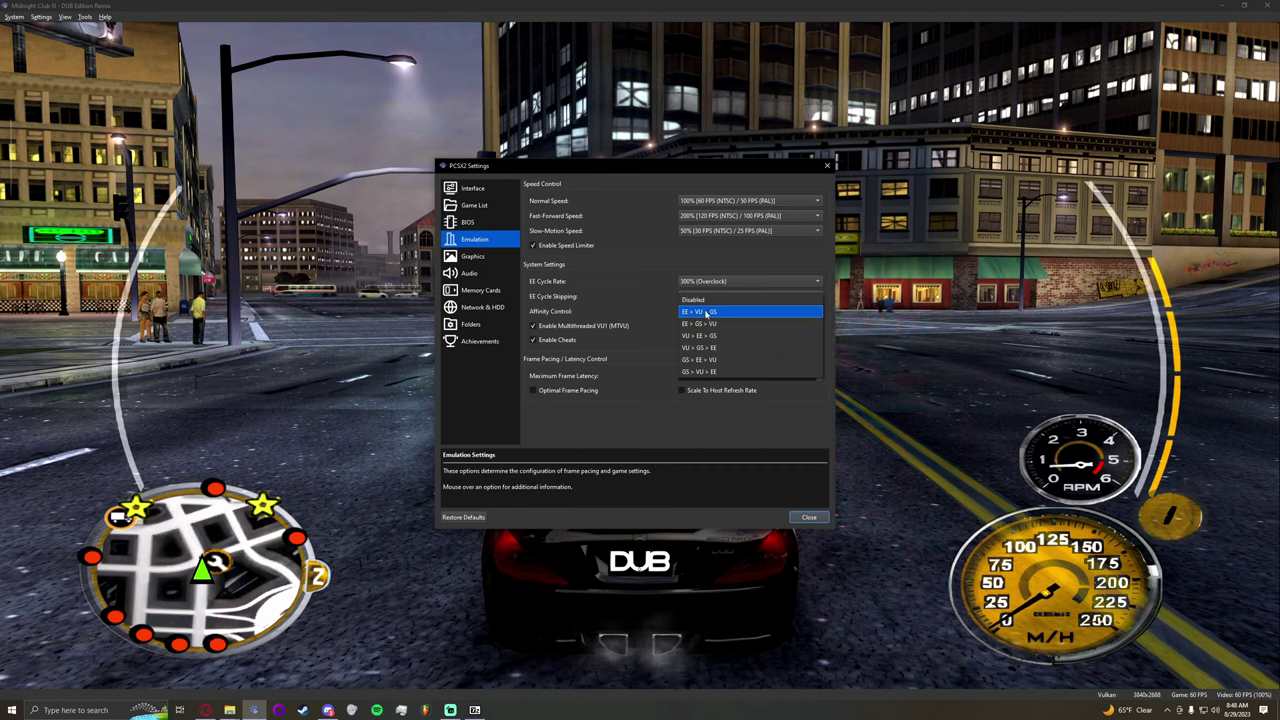
left_click(706, 312)
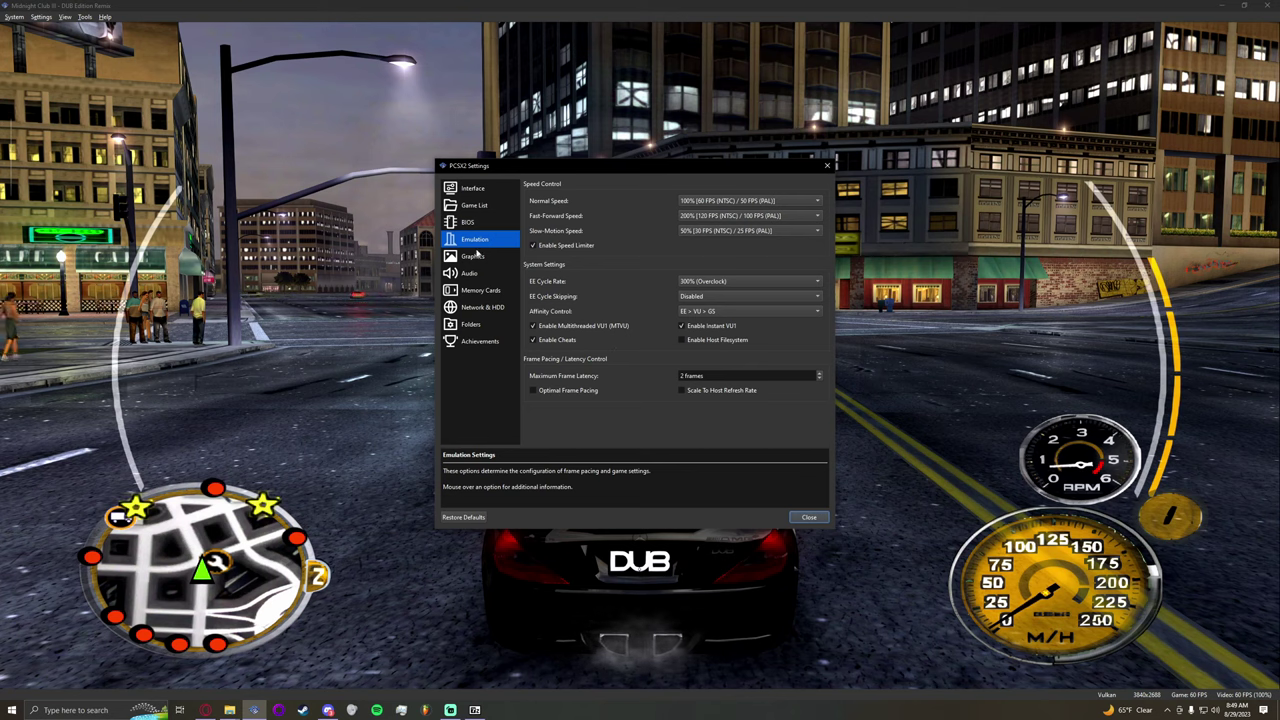
Step: In the graphics display settings, choose Borderless Fullscreen mode and keep the aspect ratio at Fit to Window / Fullscreen
left_click(473, 256)
left_click(538, 233)
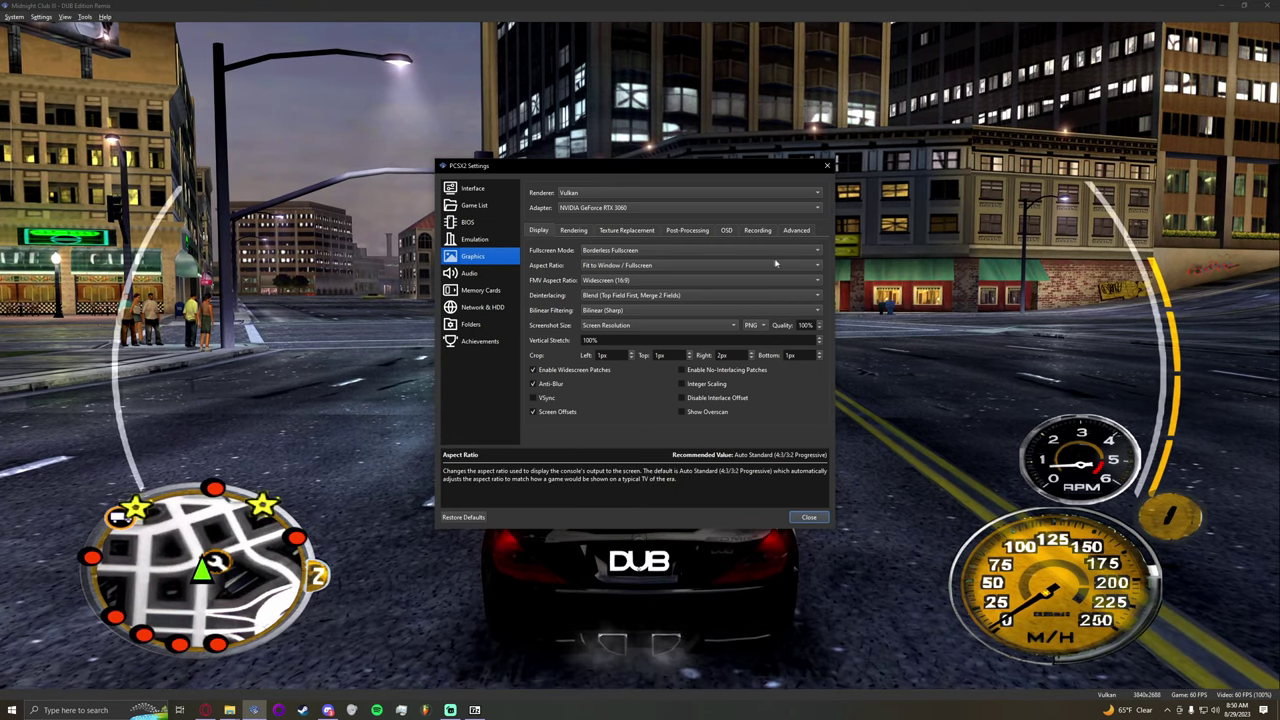
left_click(780, 252)
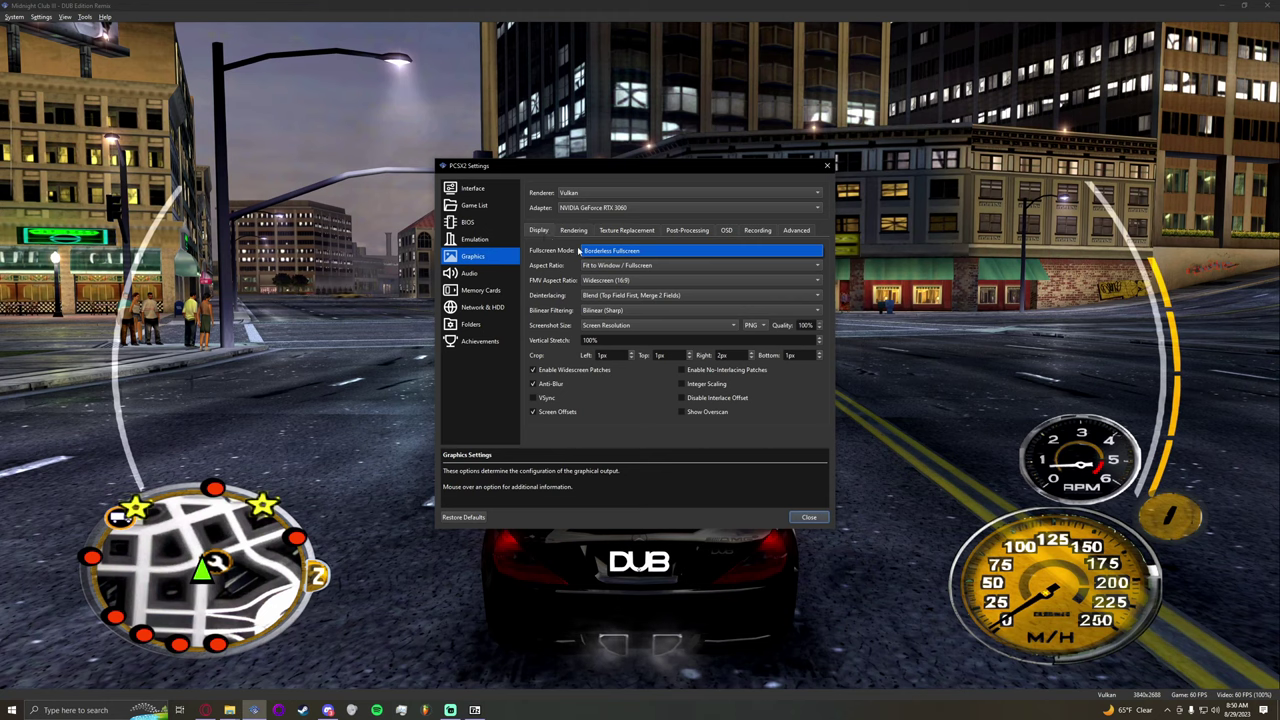
left_click(578, 251)
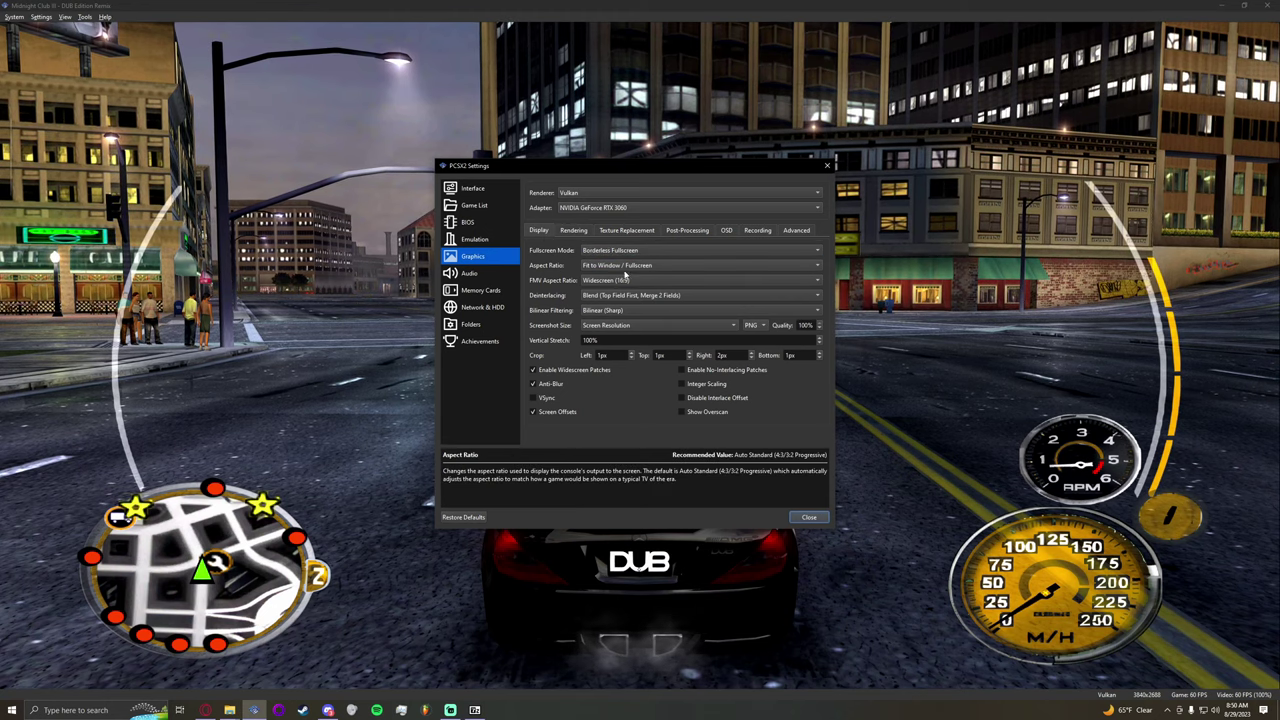
left_click(622, 266)
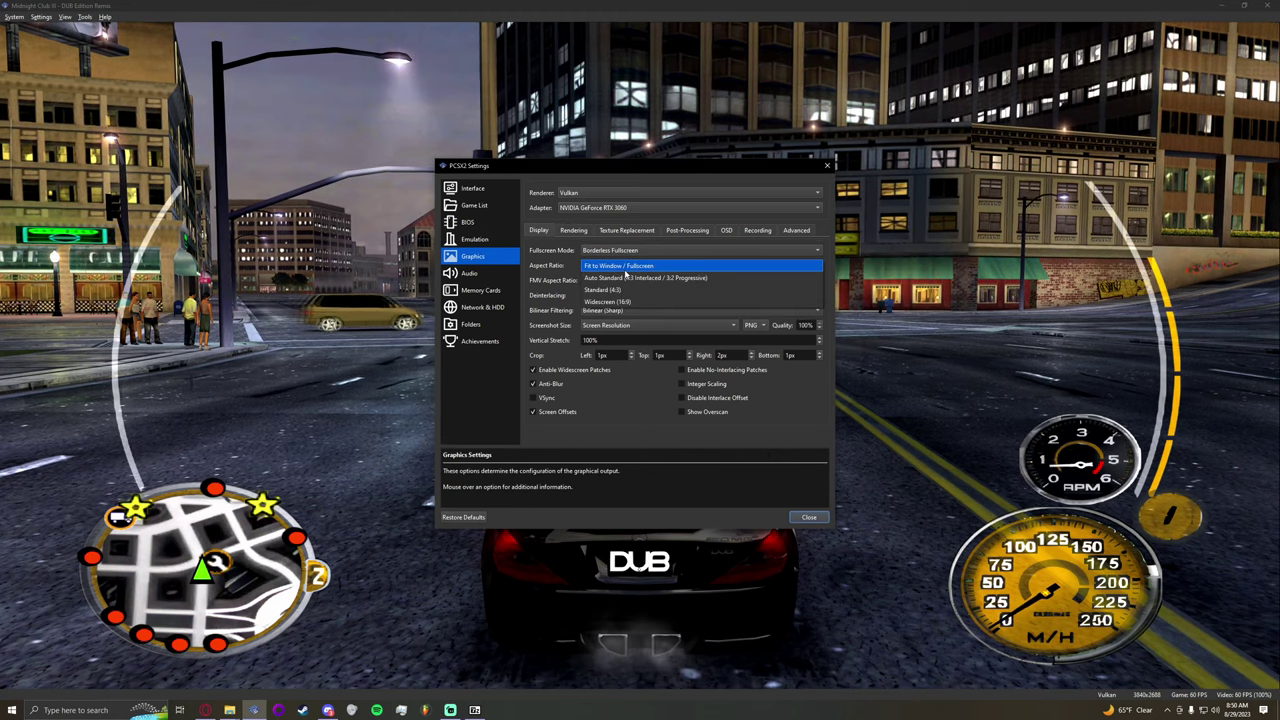
left_click(566, 259)
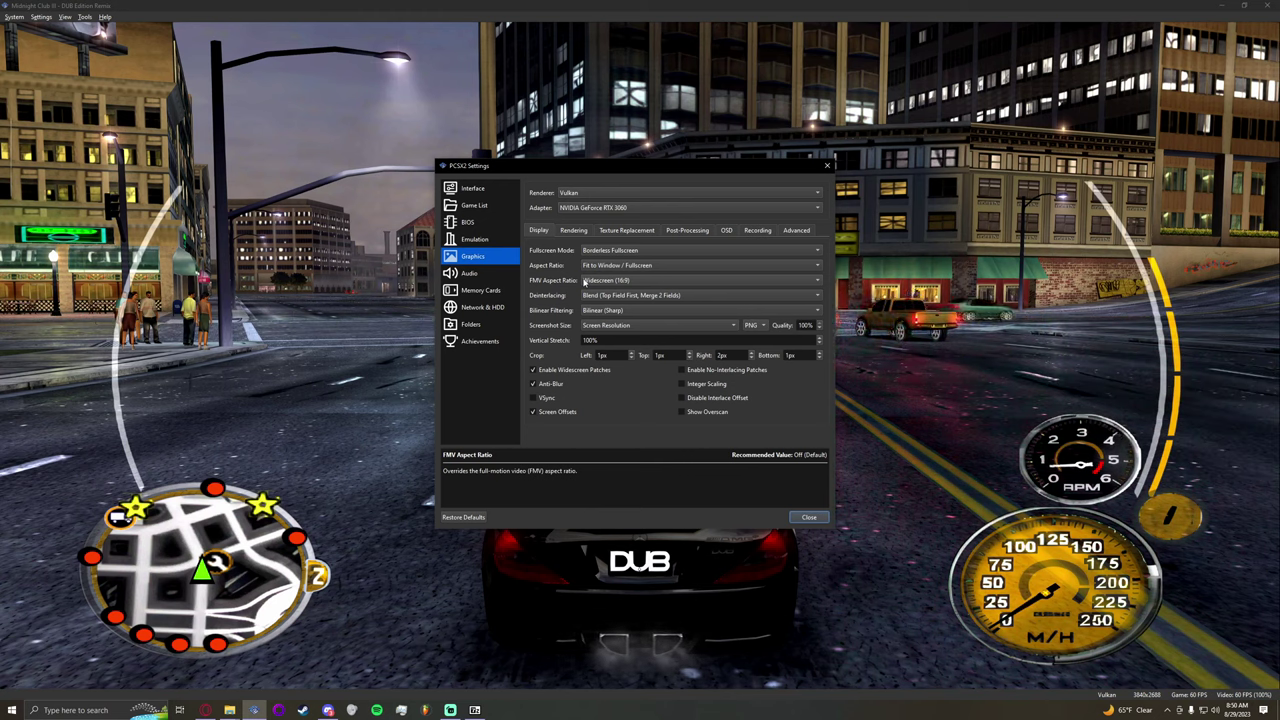
Step: Set the FMV aspect ratio to Widescreen (16:9) and deinterlacing to Blend (Top Field First, Merge 2 Fields)
left_click(627, 281)
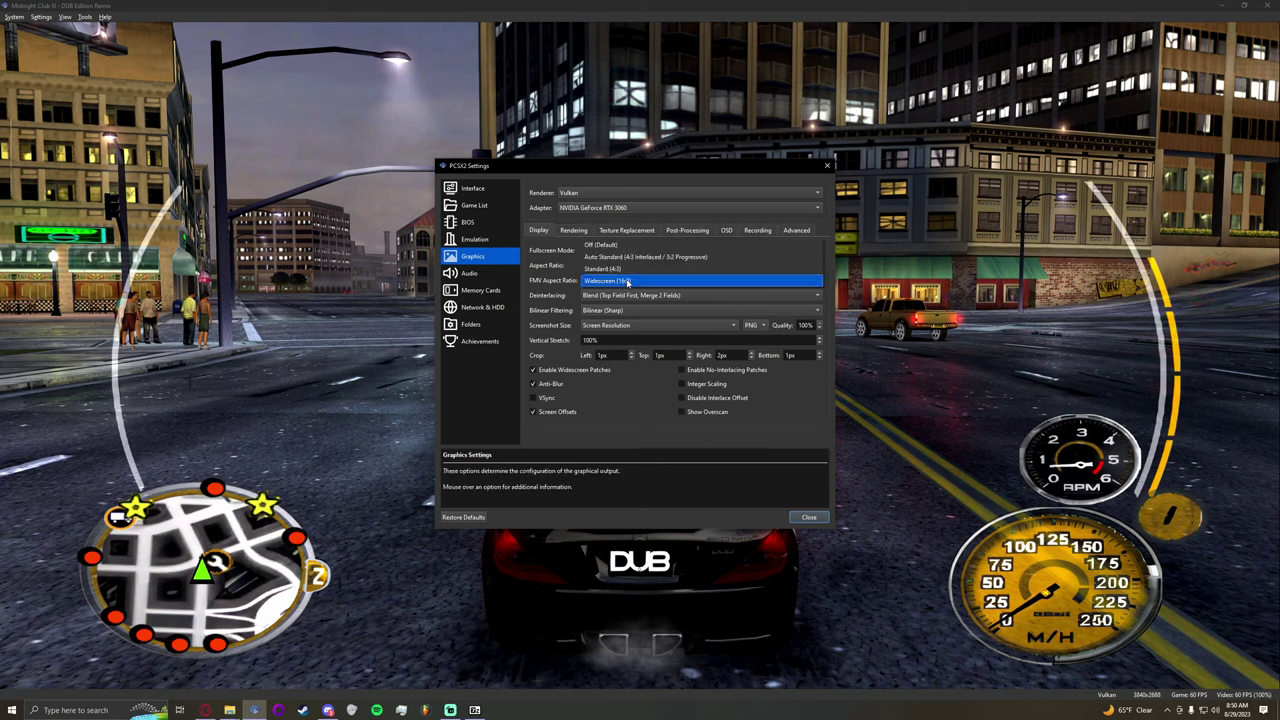
left_click(627, 281)
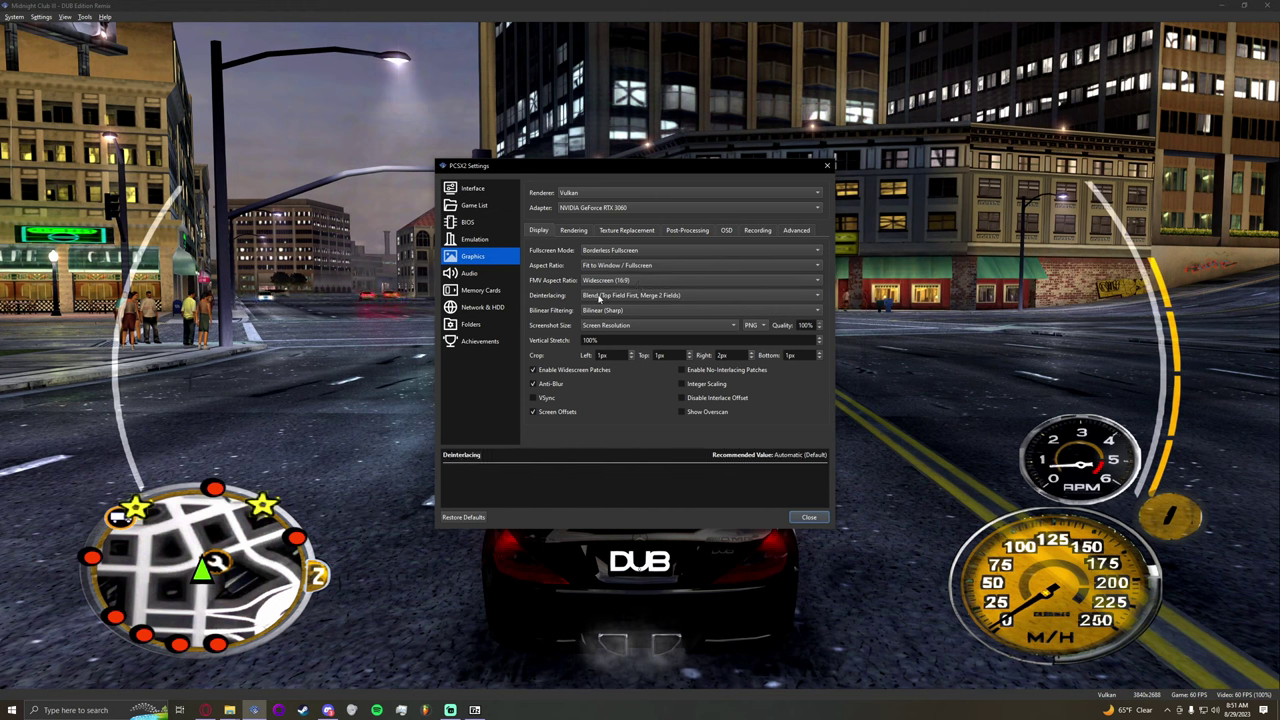
left_click(599, 298)
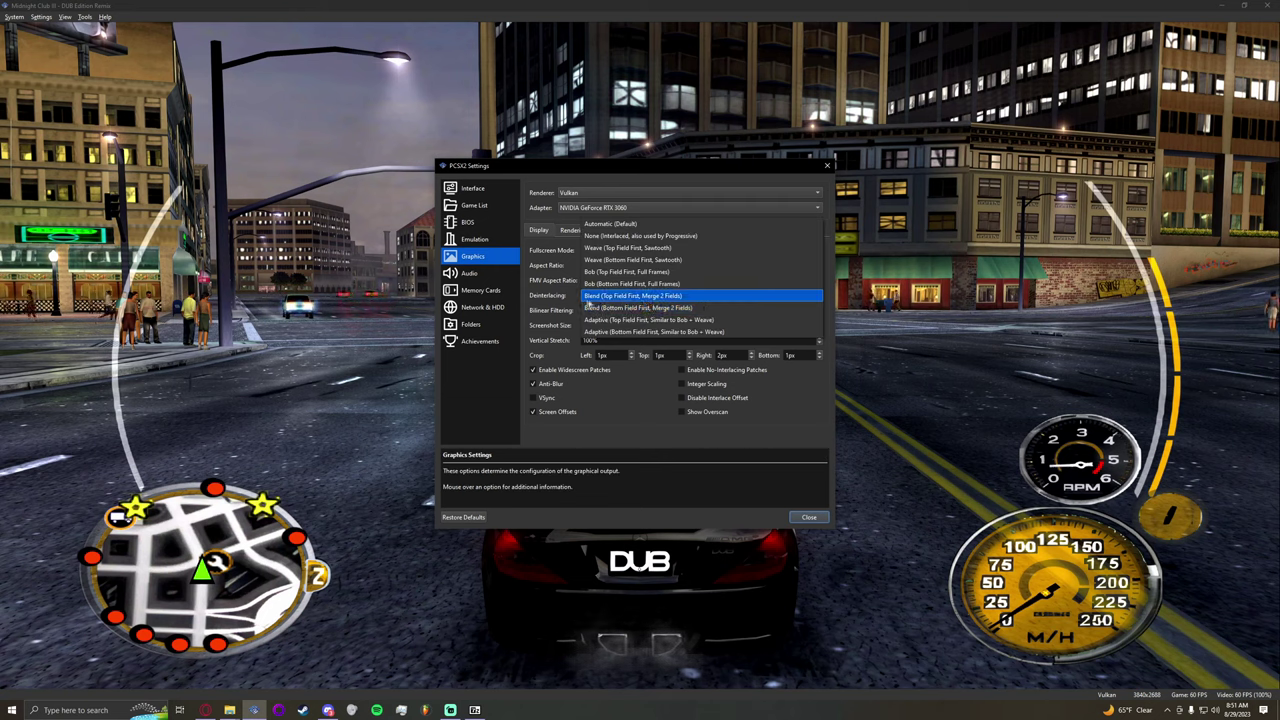
left_click(650, 297)
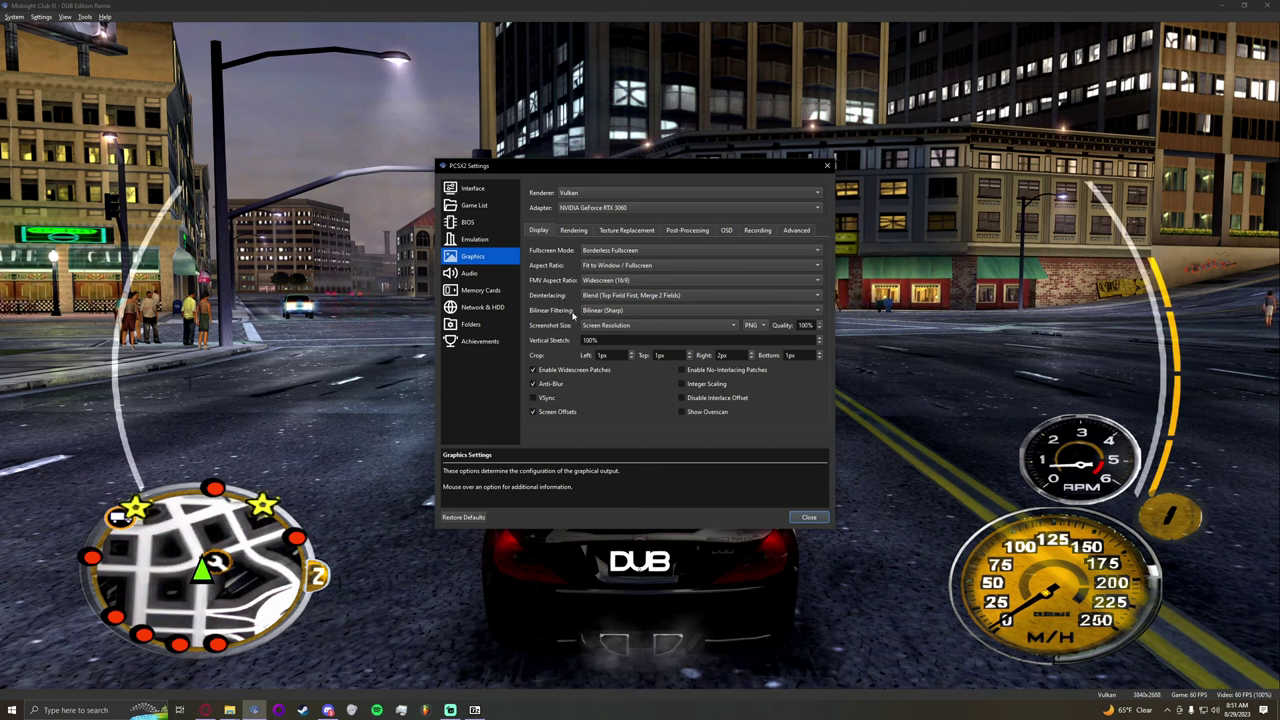
Step: Set the display's bilinear filtering to Bilinear (Sharp)
left_click(608, 310)
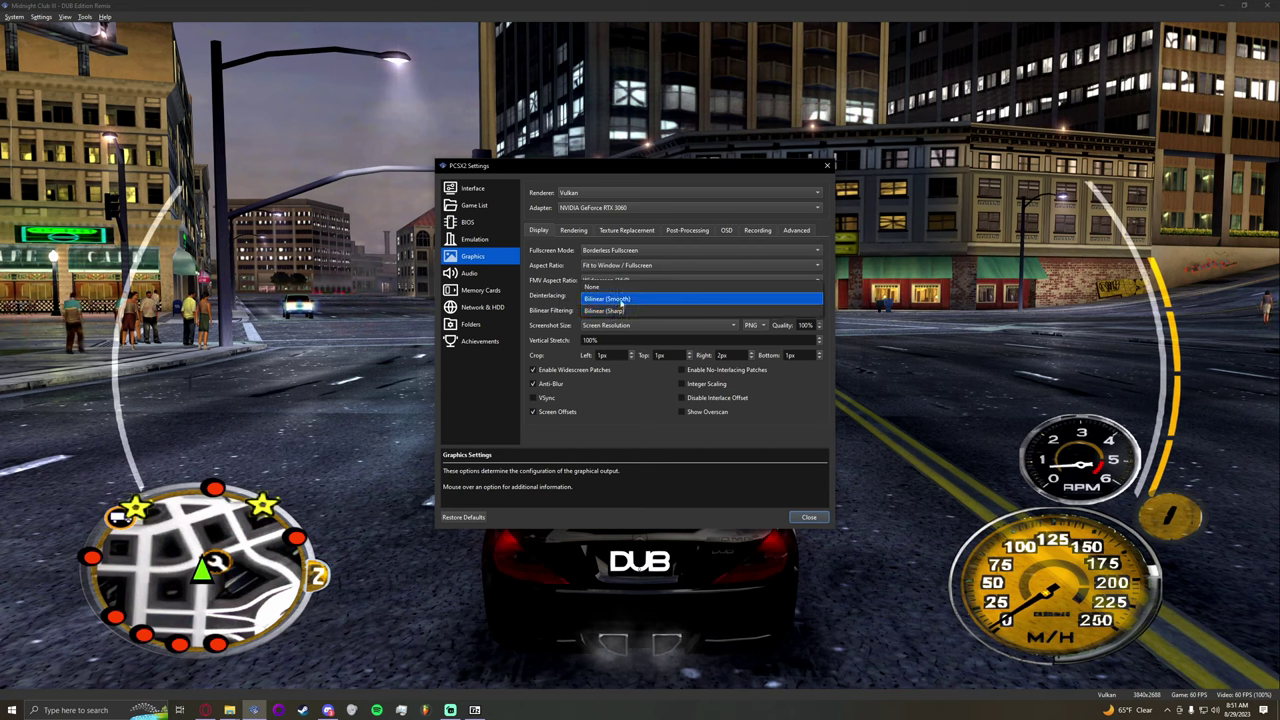
left_click(620, 302)
left_click(615, 310)
left_click(615, 322)
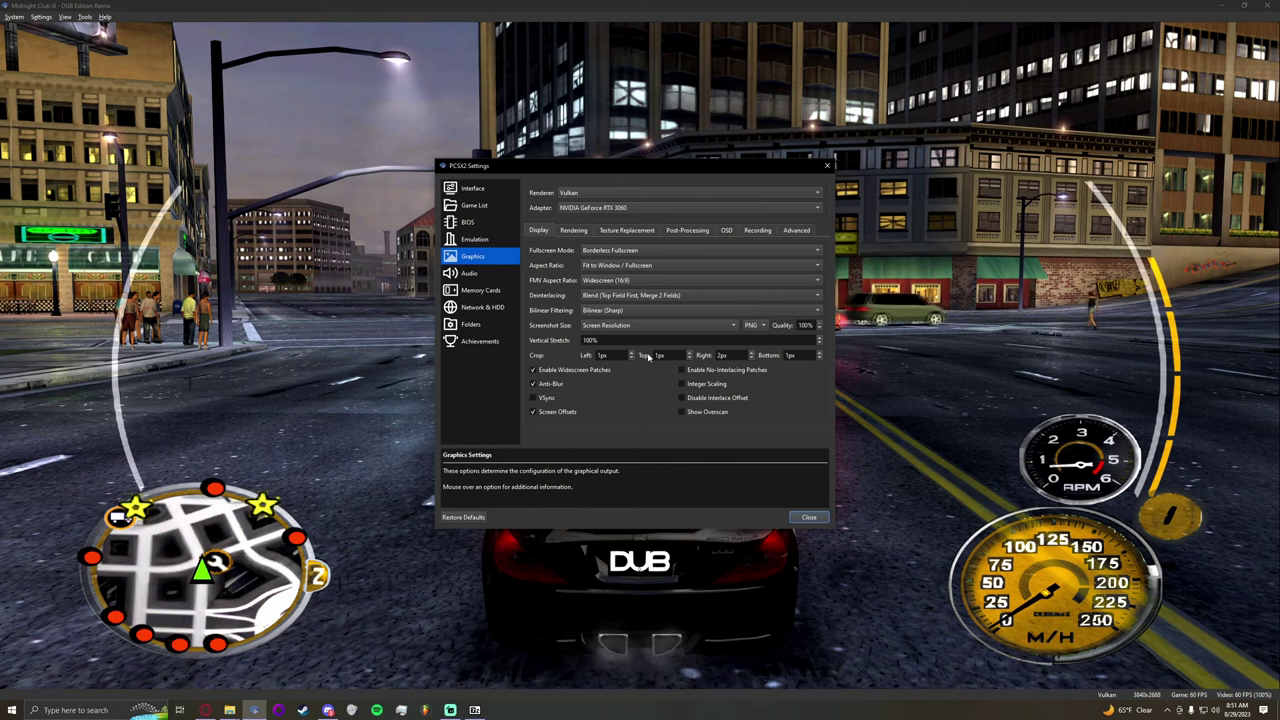
Step: Review the crop values for each screen edge and the descriptions of the VSync, screen offset, overscan, interlacing and scaling options
left_click(752, 358)
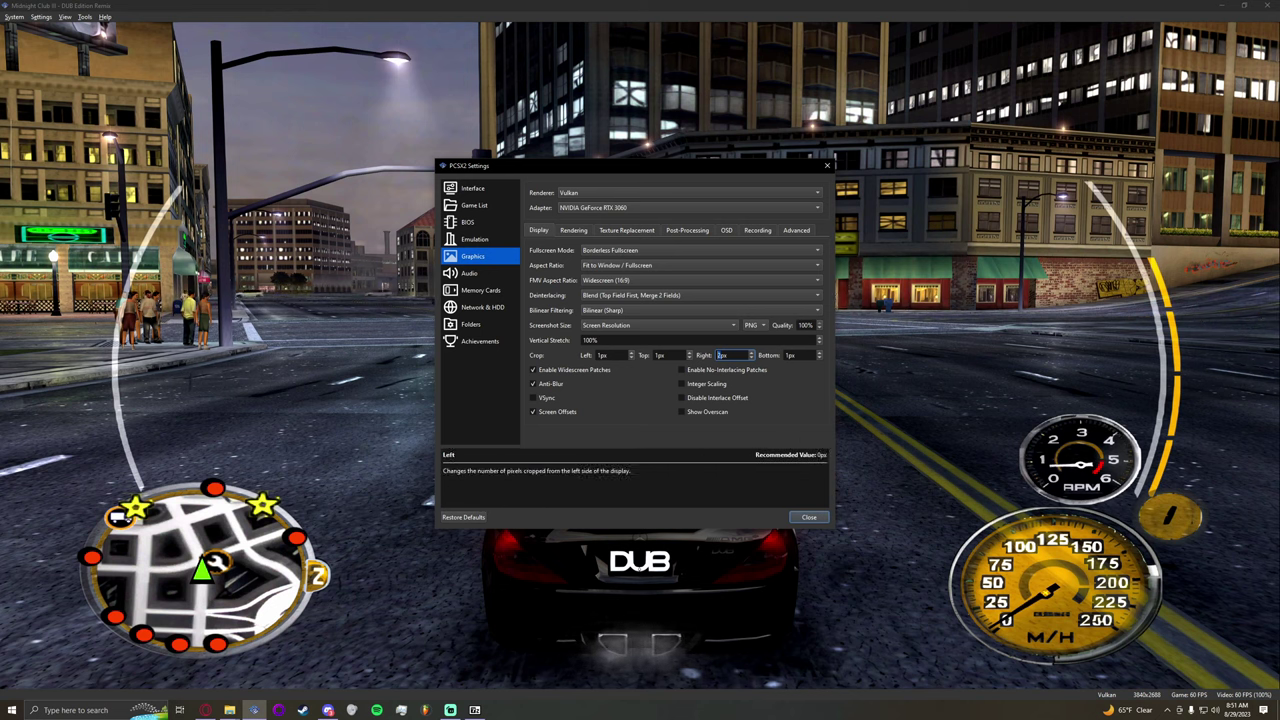
left_click(610, 355)
key("Tab")
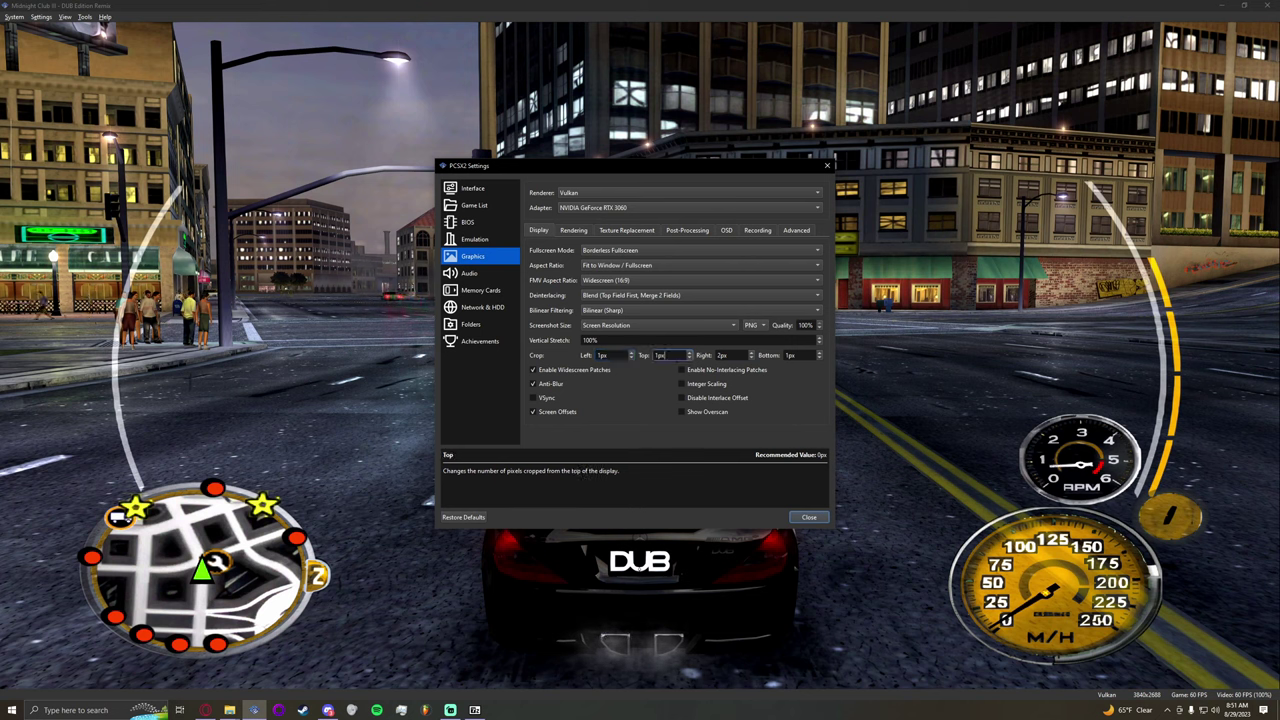
key("Tab")
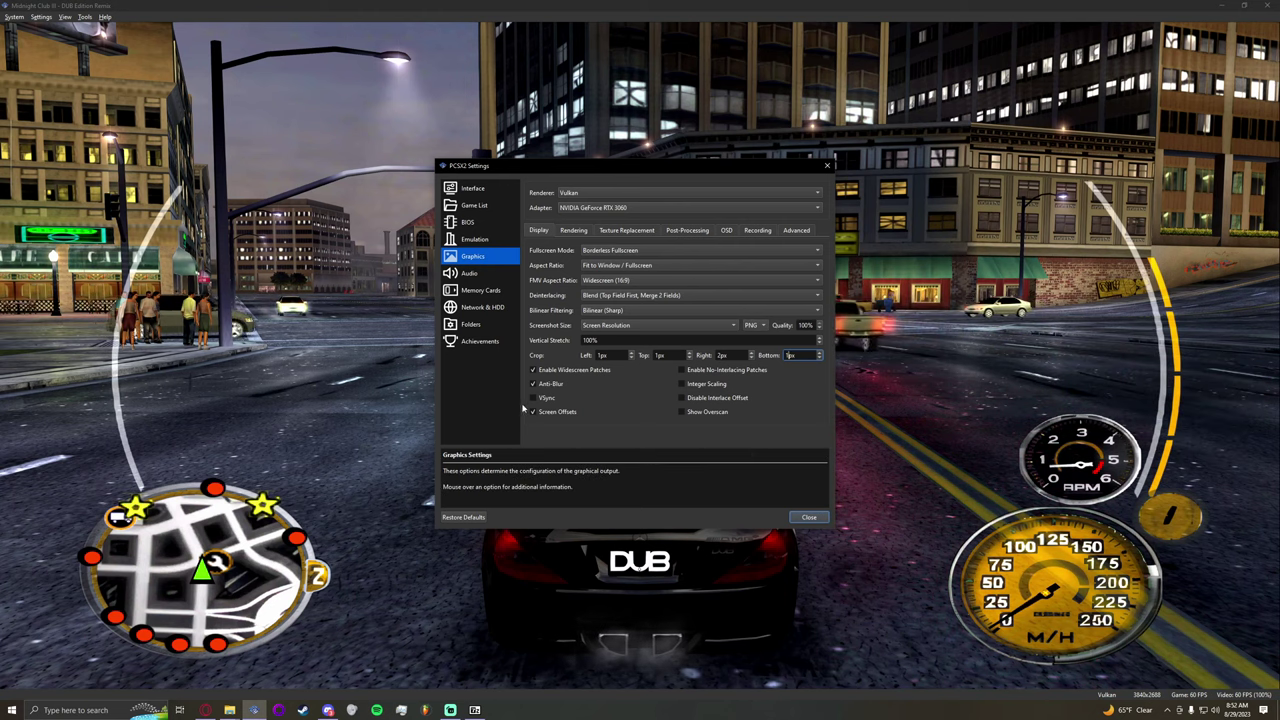
mouse_move(547, 399)
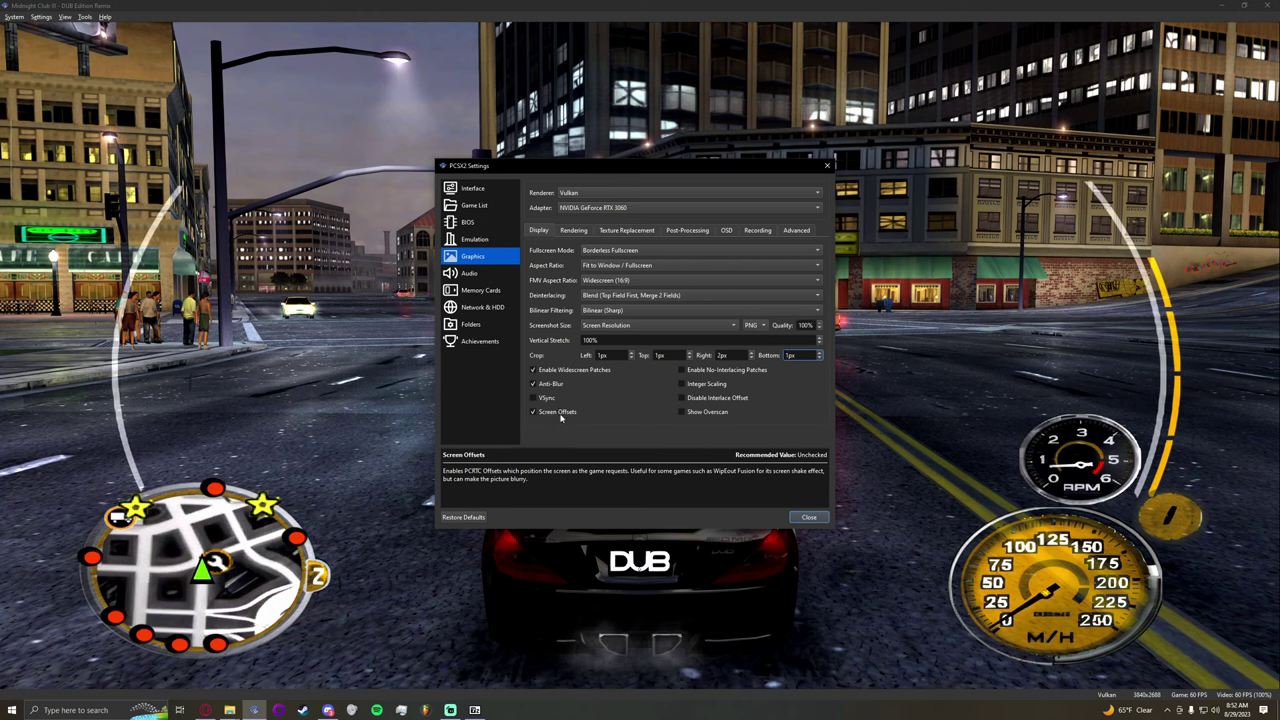
mouse_move(715, 417)
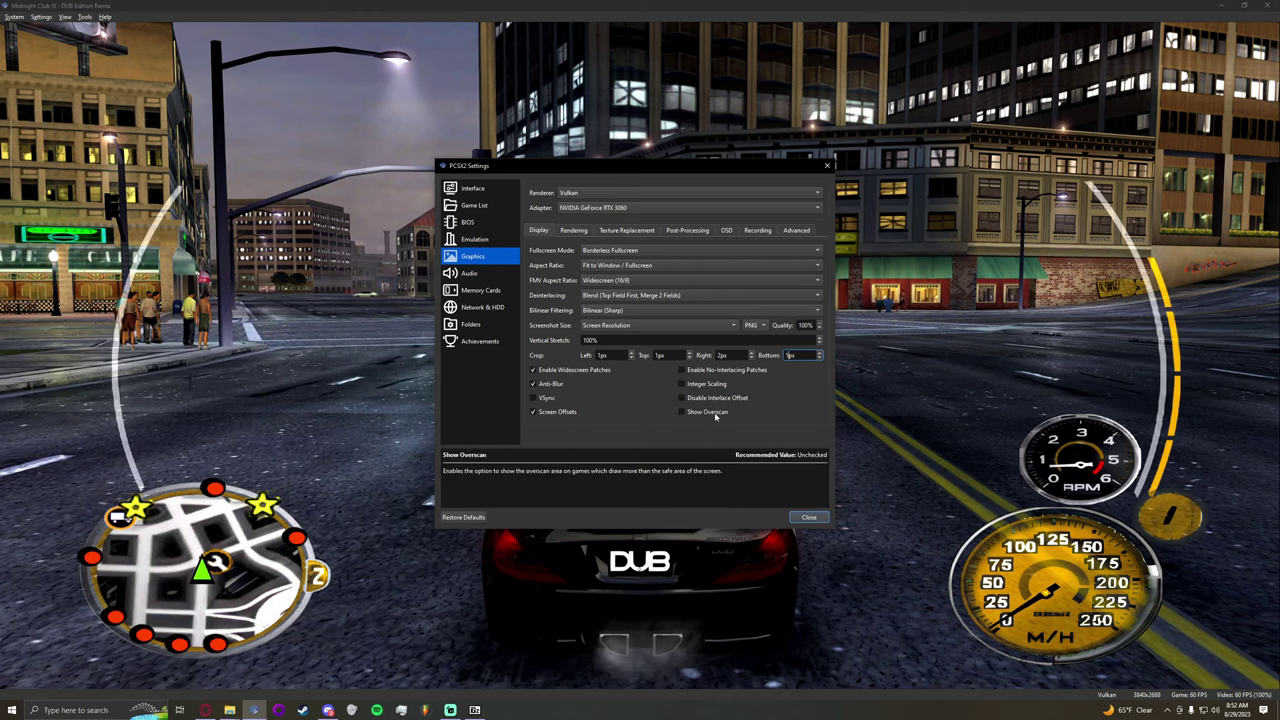
mouse_move(706, 371)
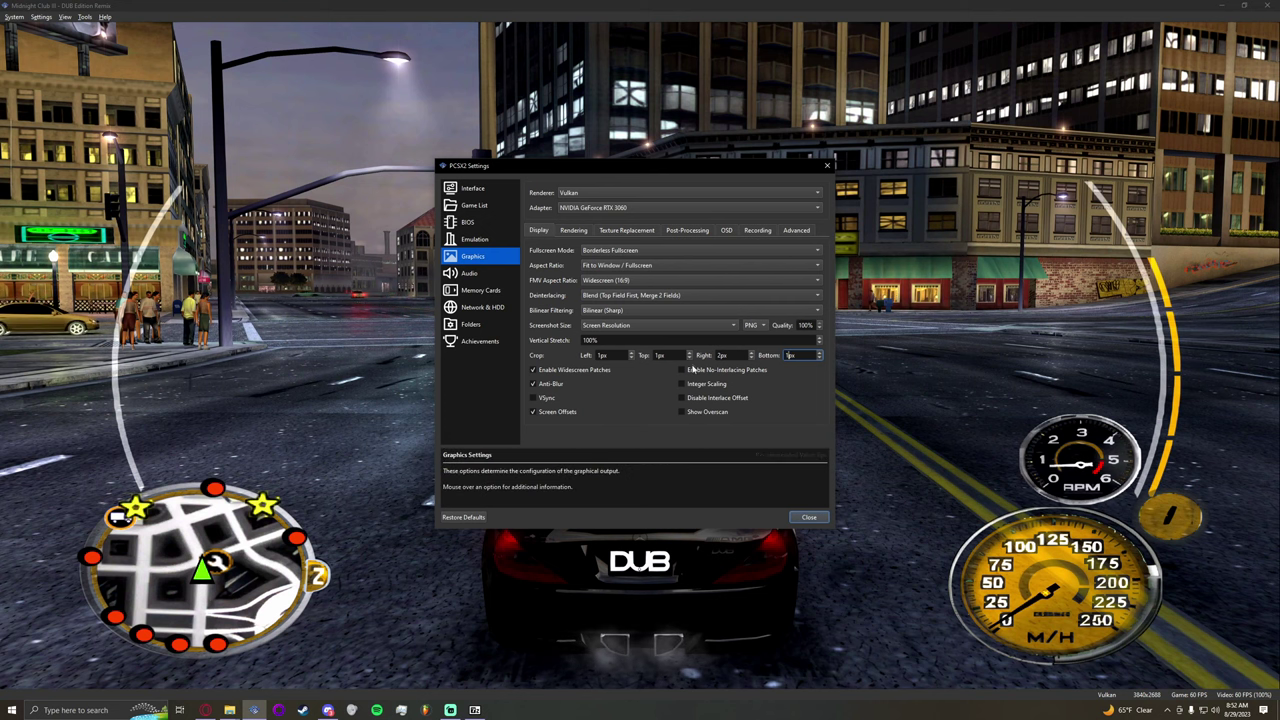
mouse_move(676, 391)
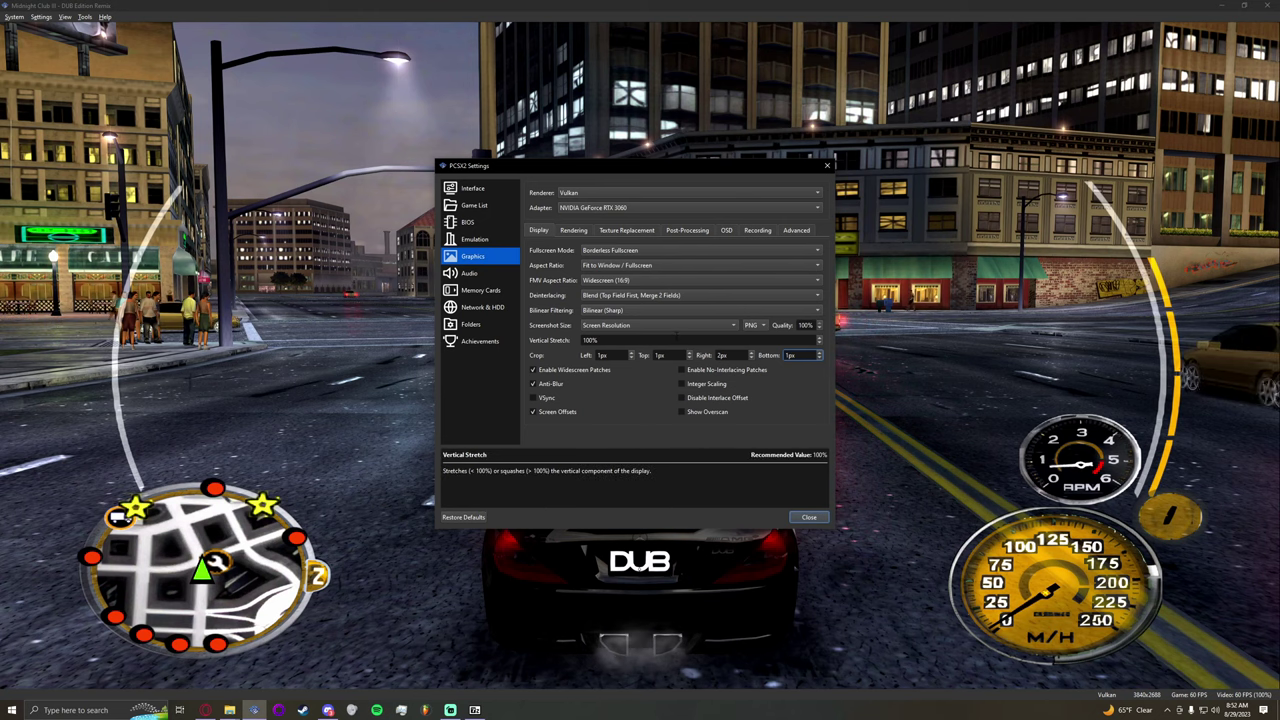
Step: Set the rendering internal resolution to 6x Native (~2160p/4K) and move the settings window off the car in the game view
left_click(577, 231)
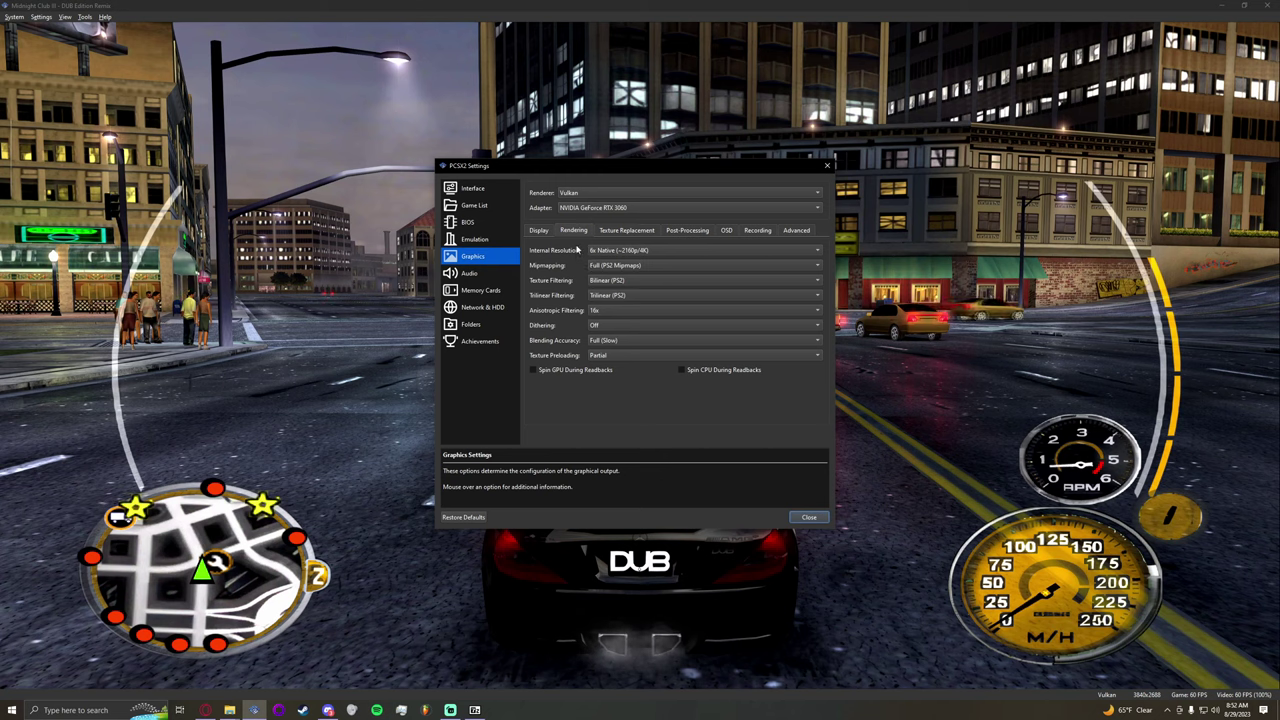
left_click(641, 250)
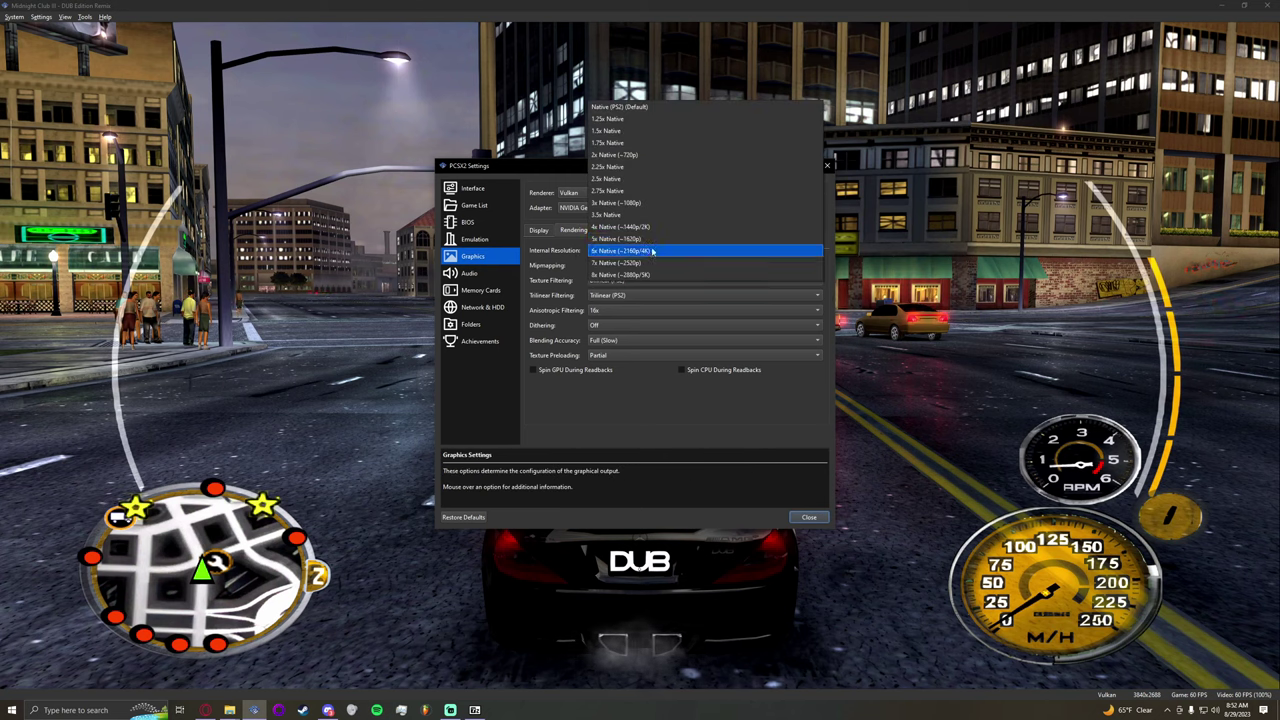
left_click(652, 251)
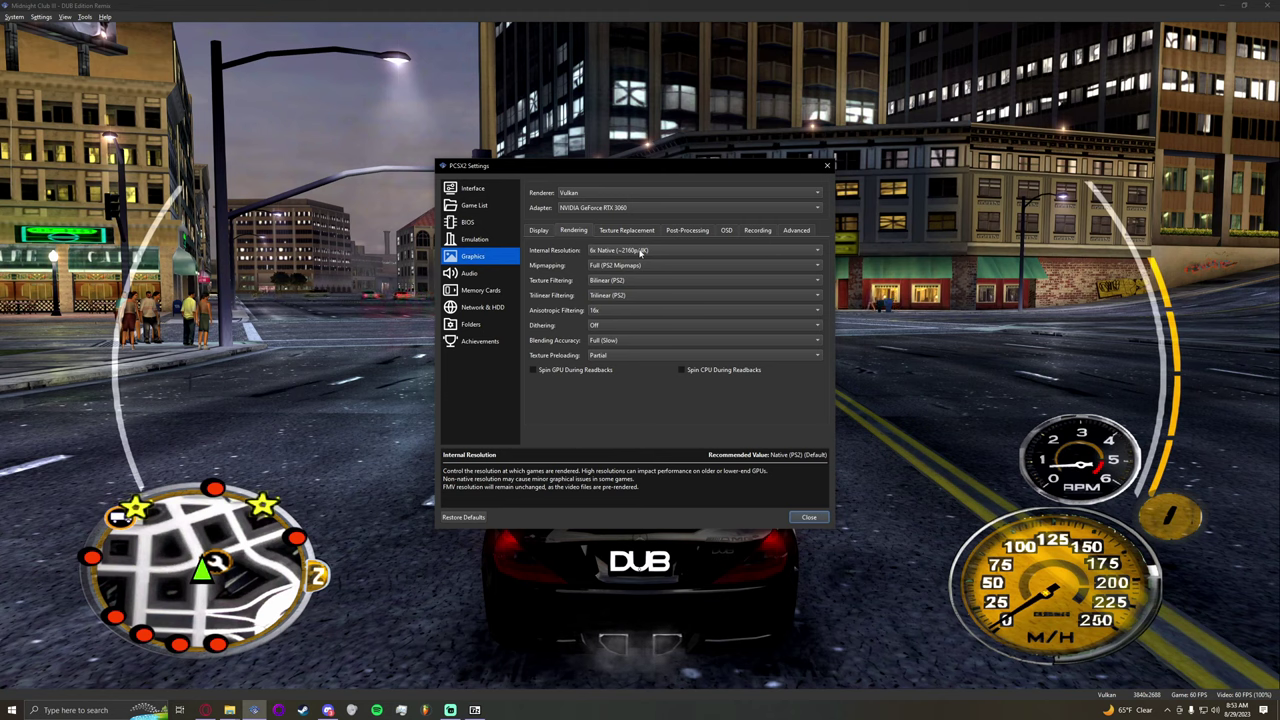
left_click_drag(637, 166, 265, 56)
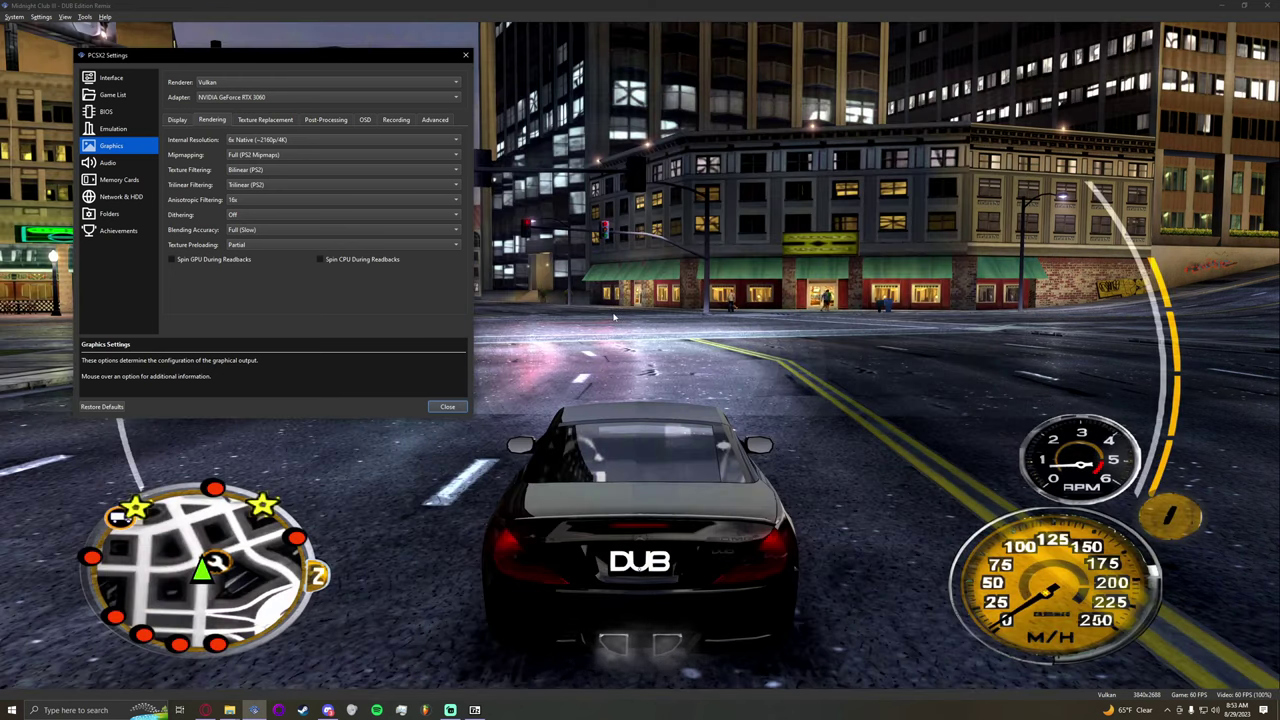
Step: Keep mipmapping at Full (PS2 Mipmaps) and move the settings window aside to uncover the game view
left_click_drag(340, 62, 1052, 79)
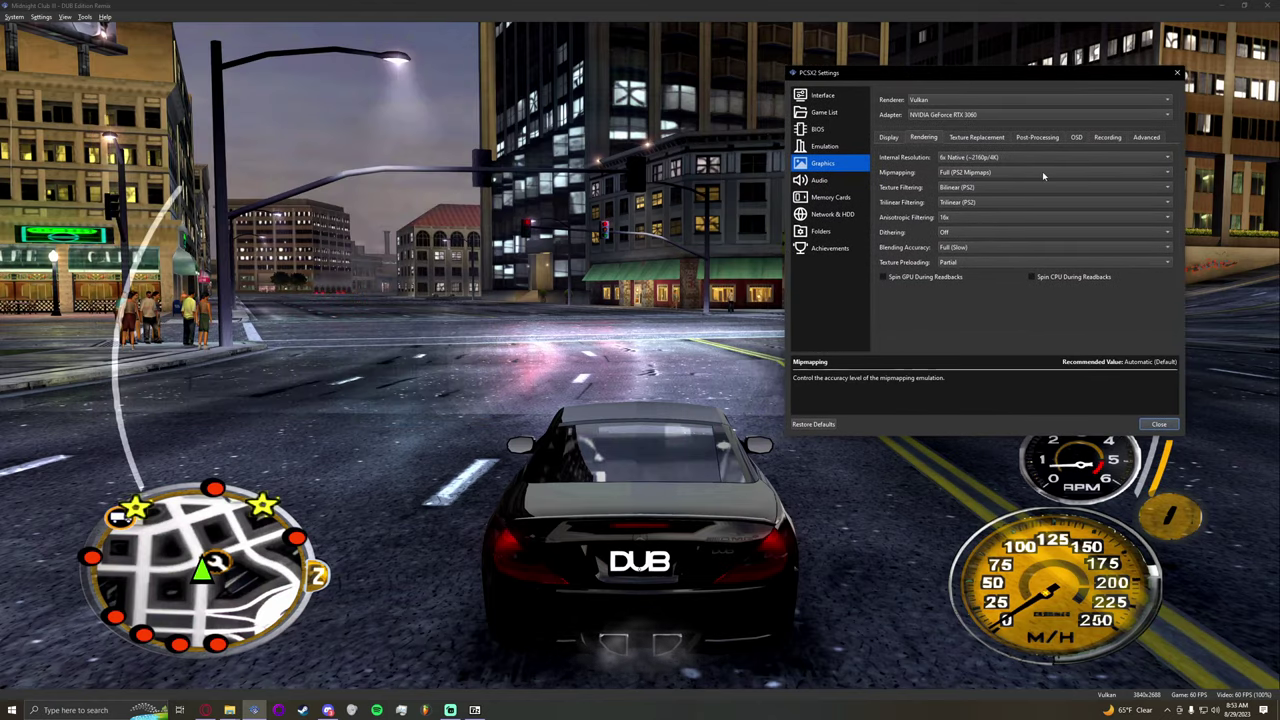
left_click(1042, 171)
left_click(1042, 171)
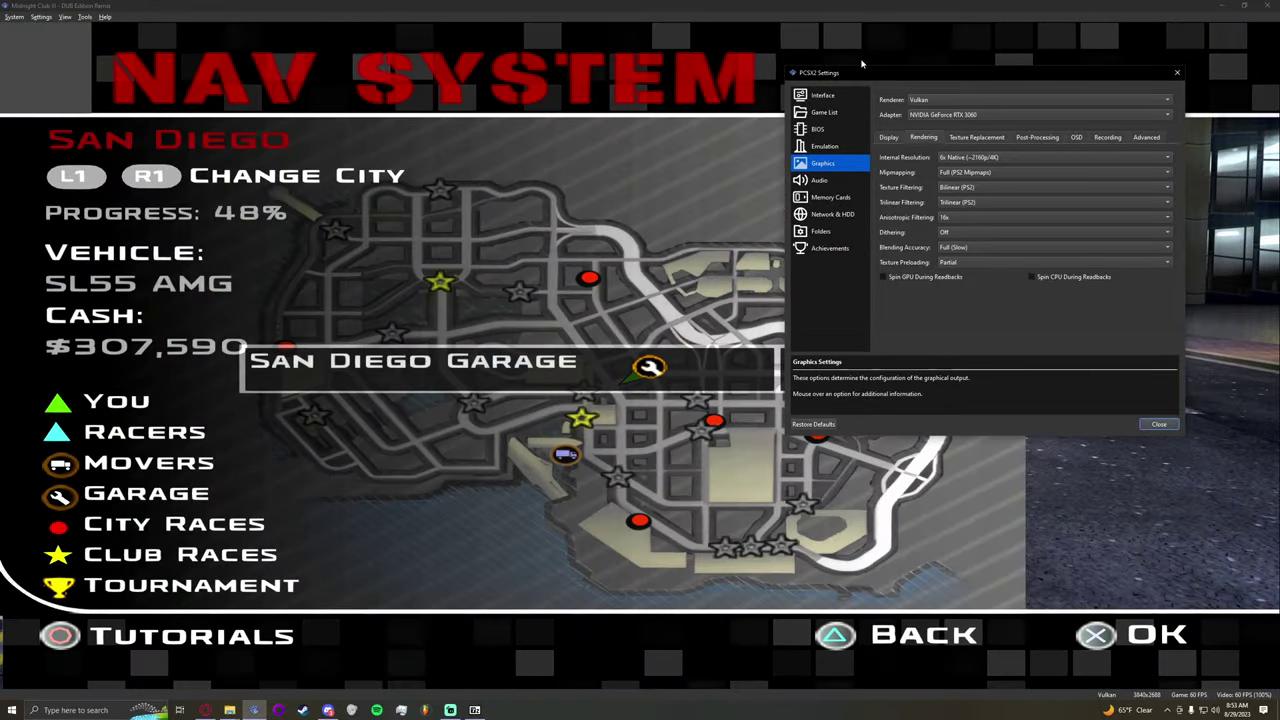
left_click_drag(860, 74, 255, 53)
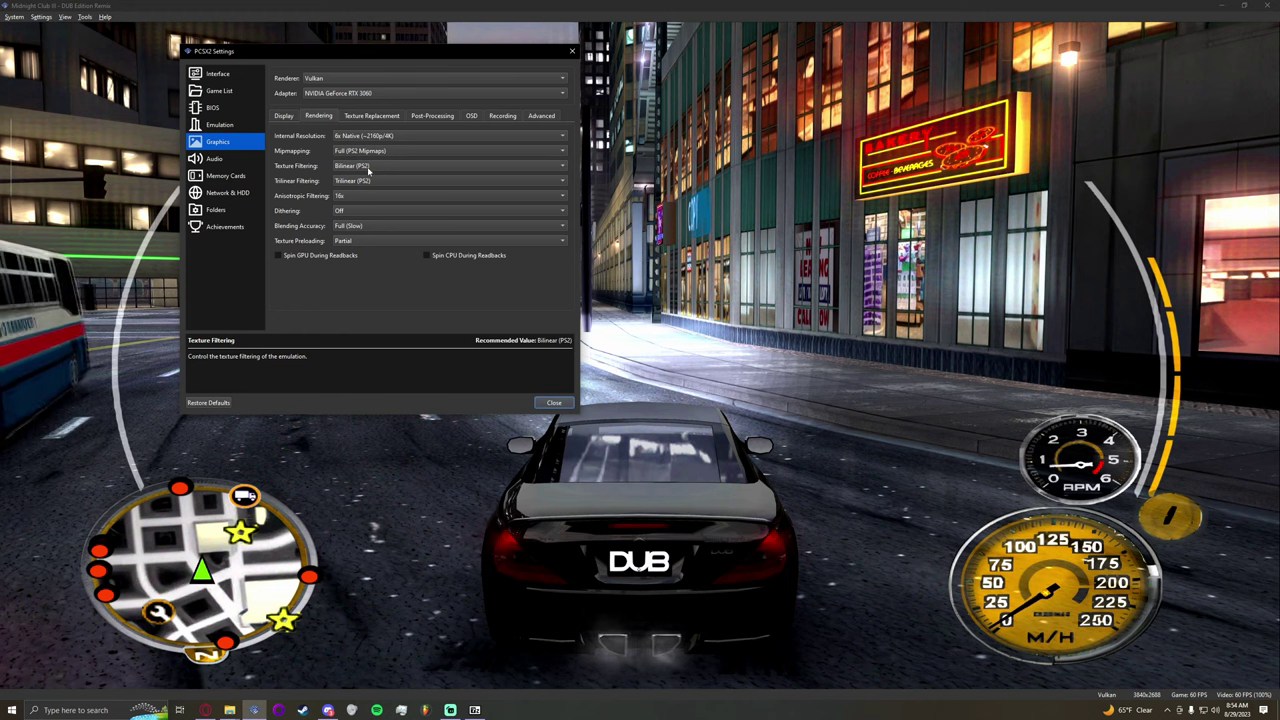
Step: Select Bilinear (PS2) for texture filtering and 16x for anisotropic filtering in the rendering settings
left_click(368, 168)
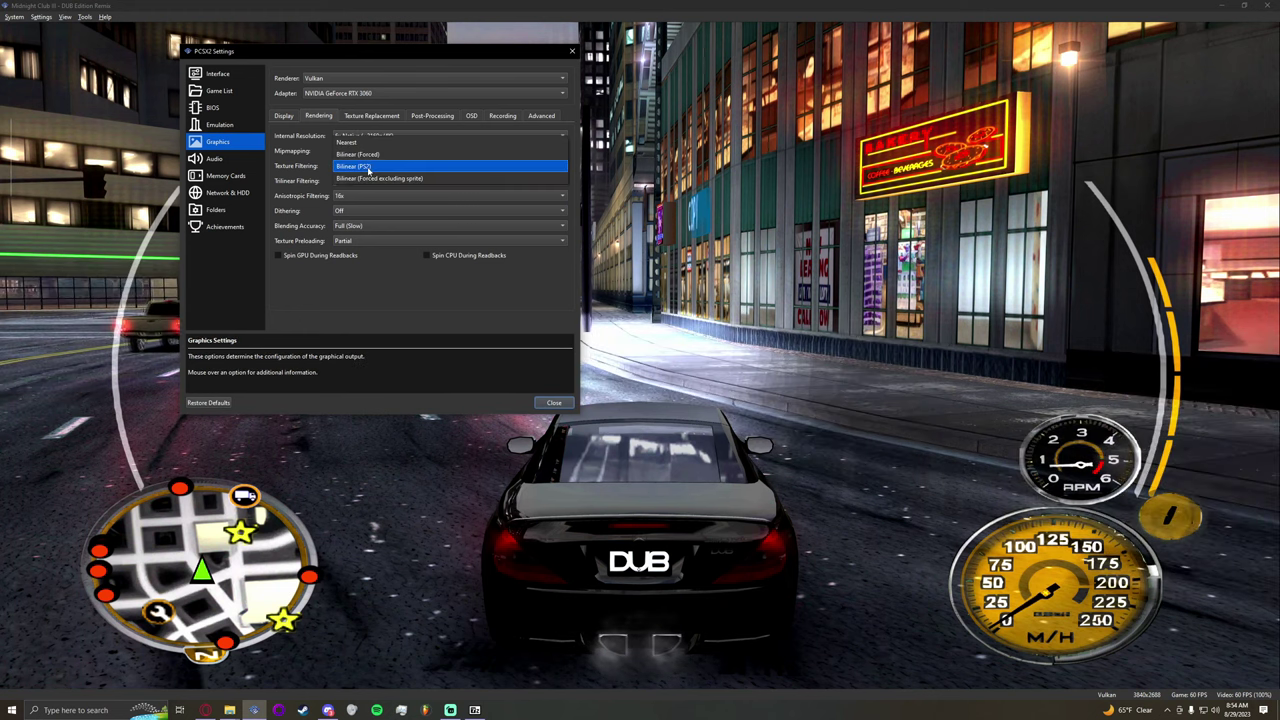
left_click(368, 166)
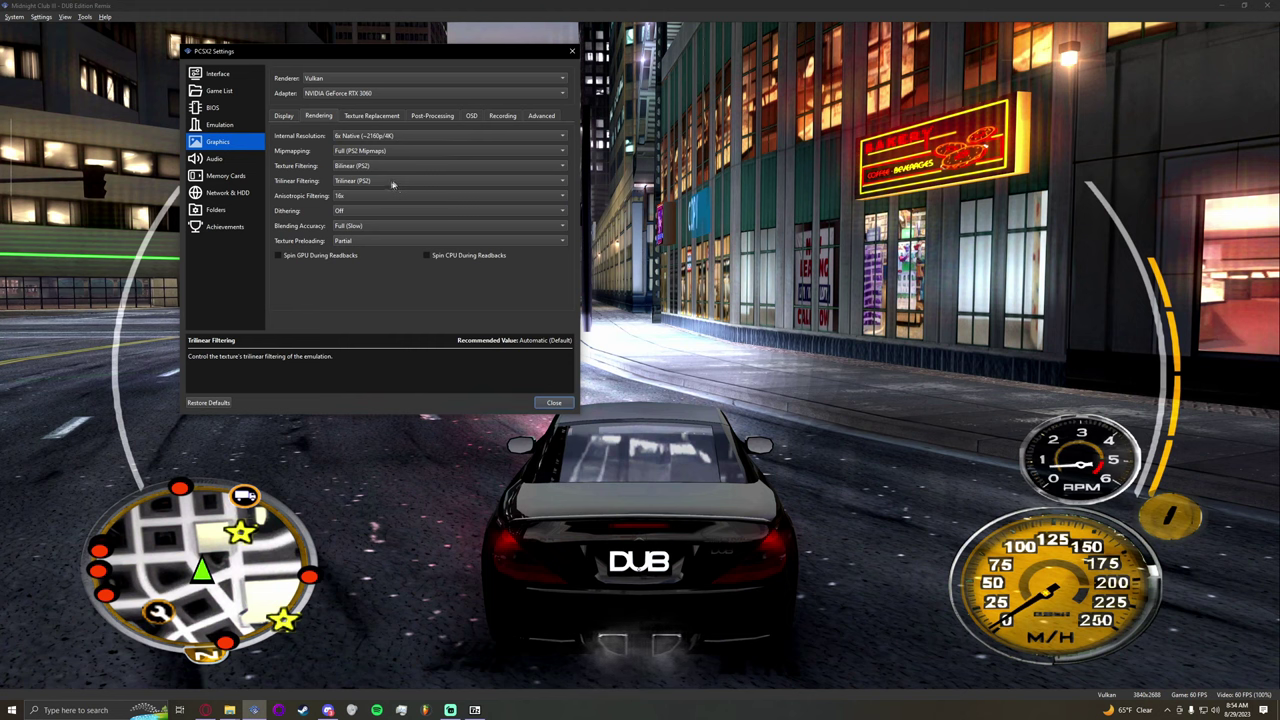
left_click(343, 198)
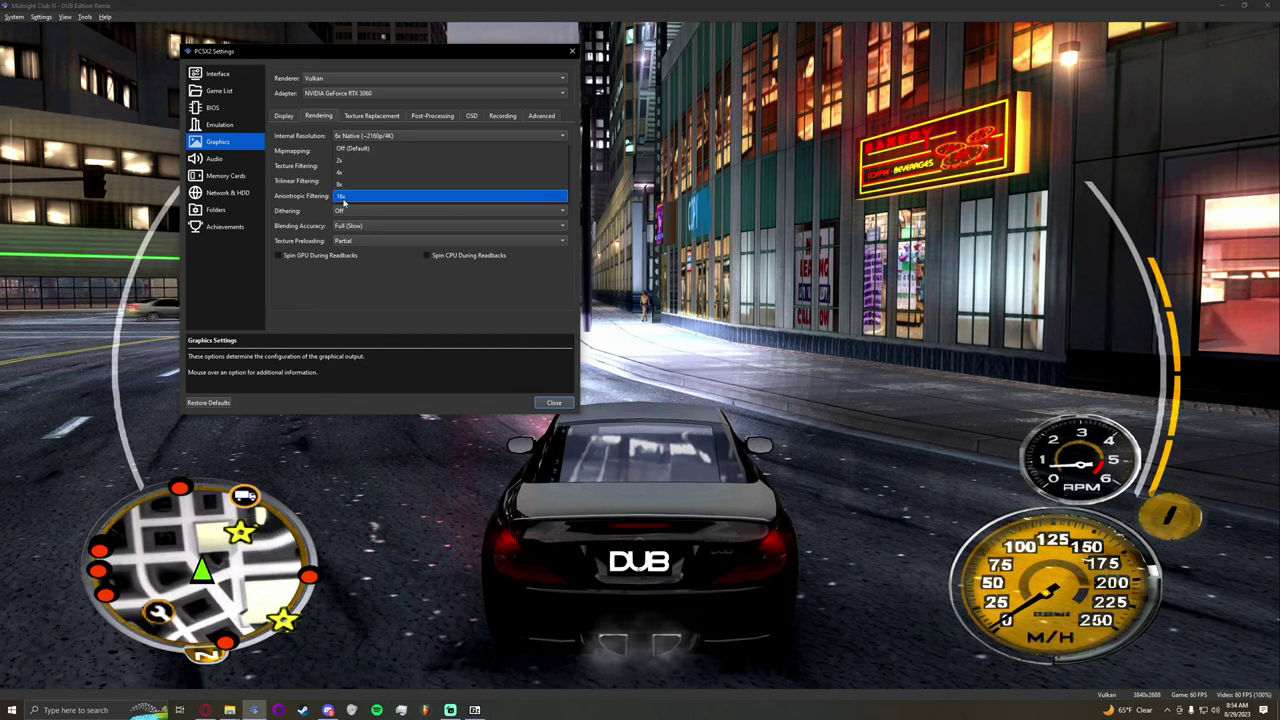
left_click(343, 197)
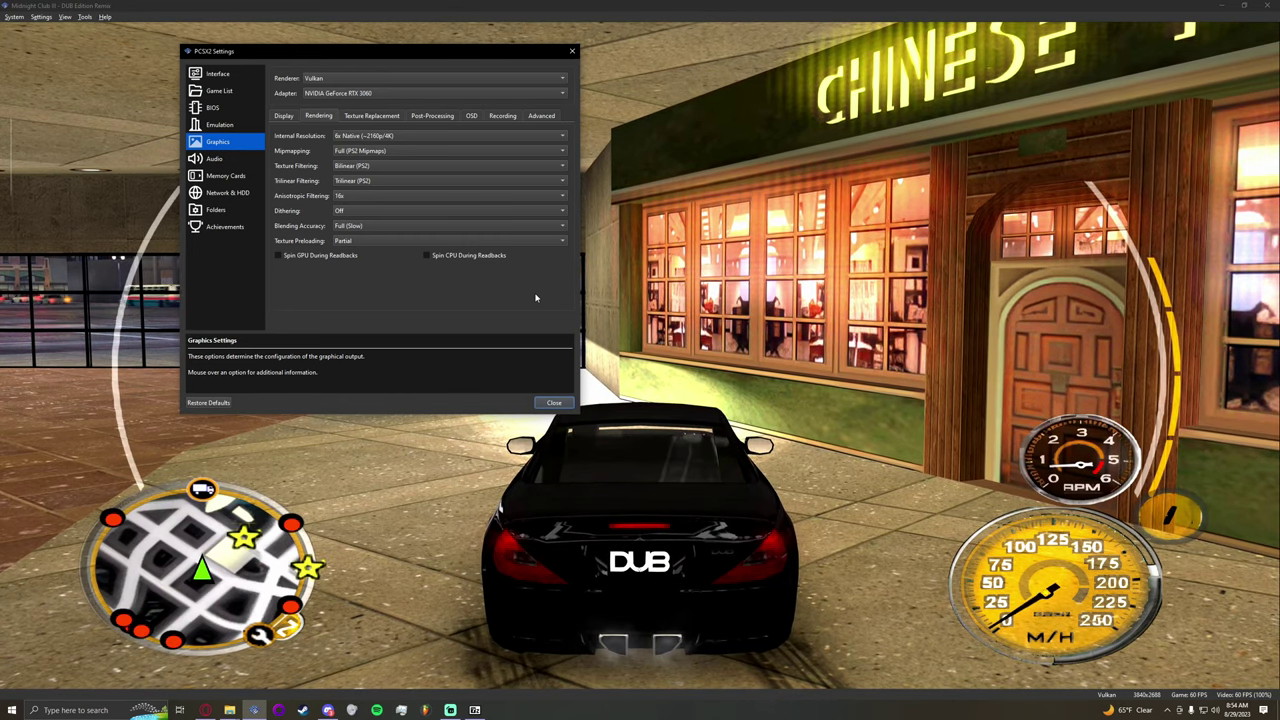
Step: Try Scaled dithering on the running game's image, and return dithering to Off
left_click(405, 211)
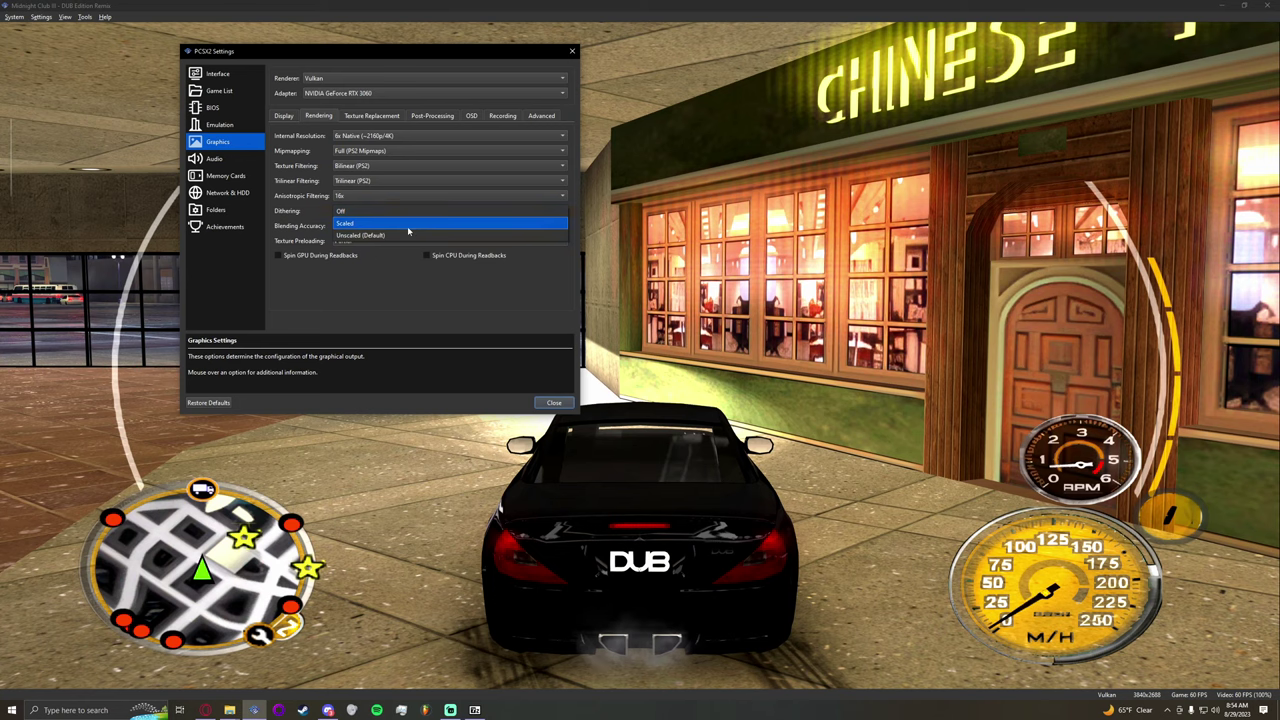
left_click(407, 224)
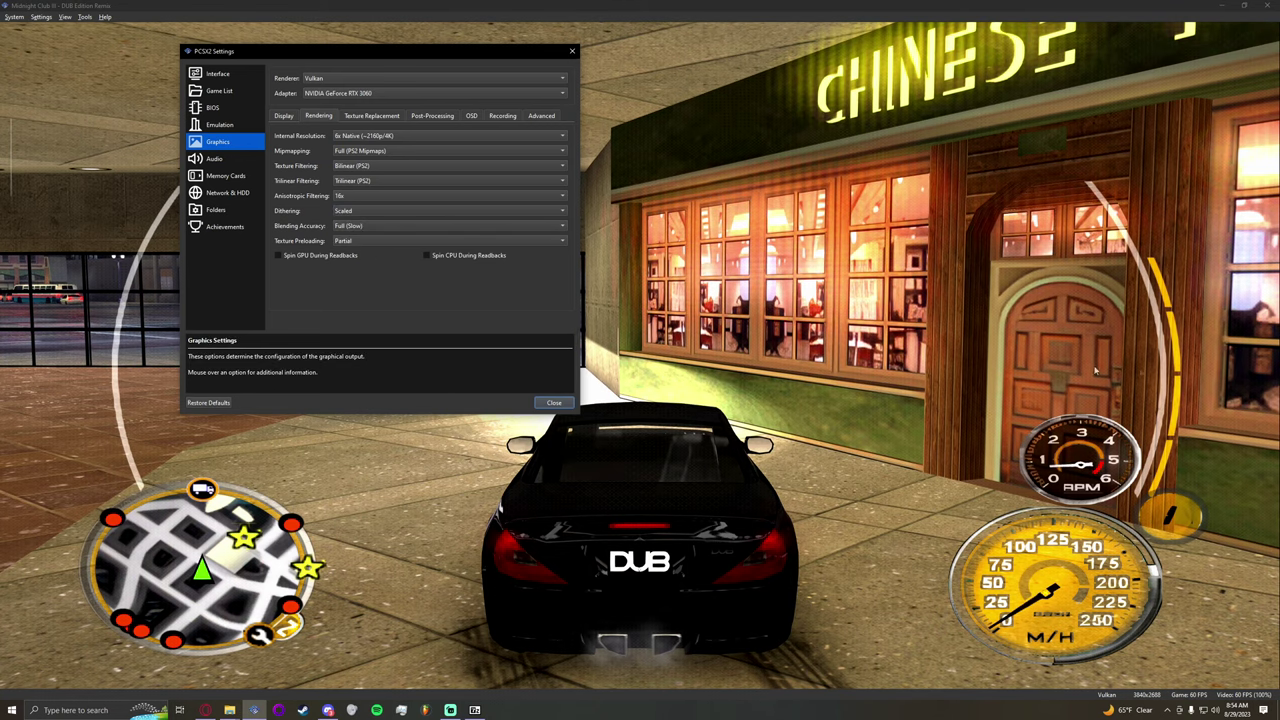
left_click(460, 208)
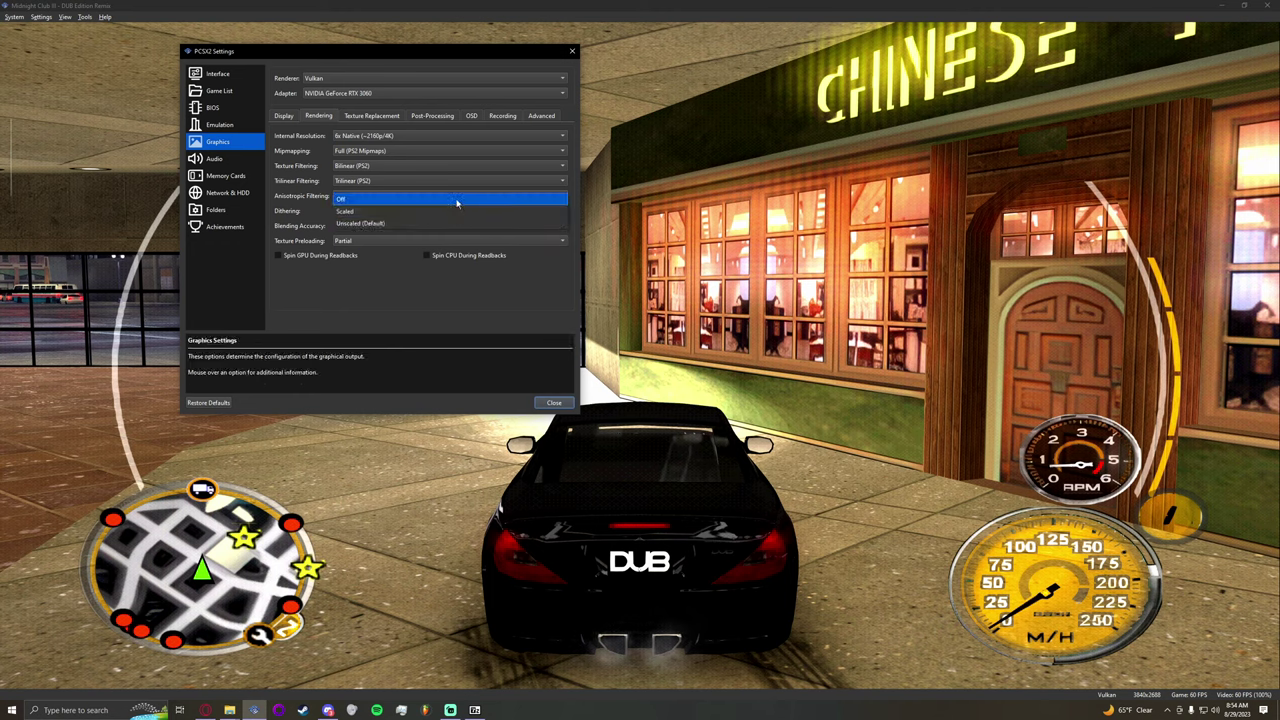
left_click(458, 199)
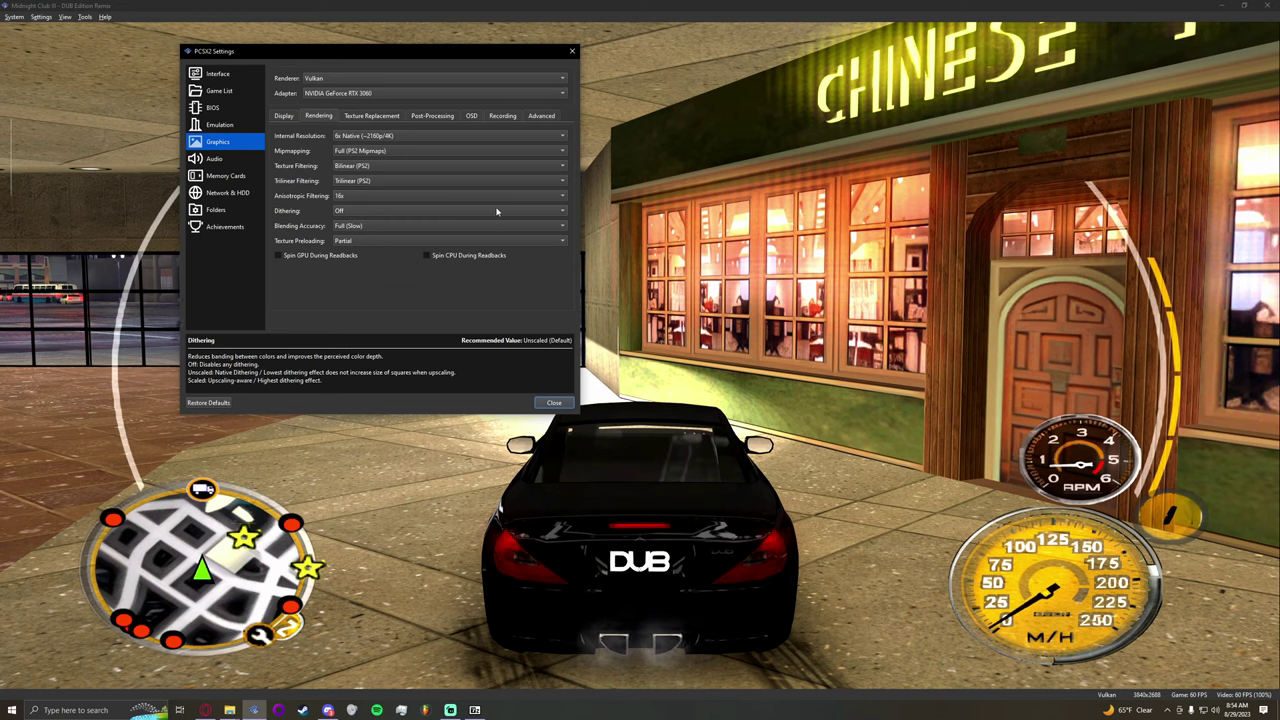
Step: Open the graphics texture replacement options and move the settings window clear of the game scene
mouse_move(375, 226)
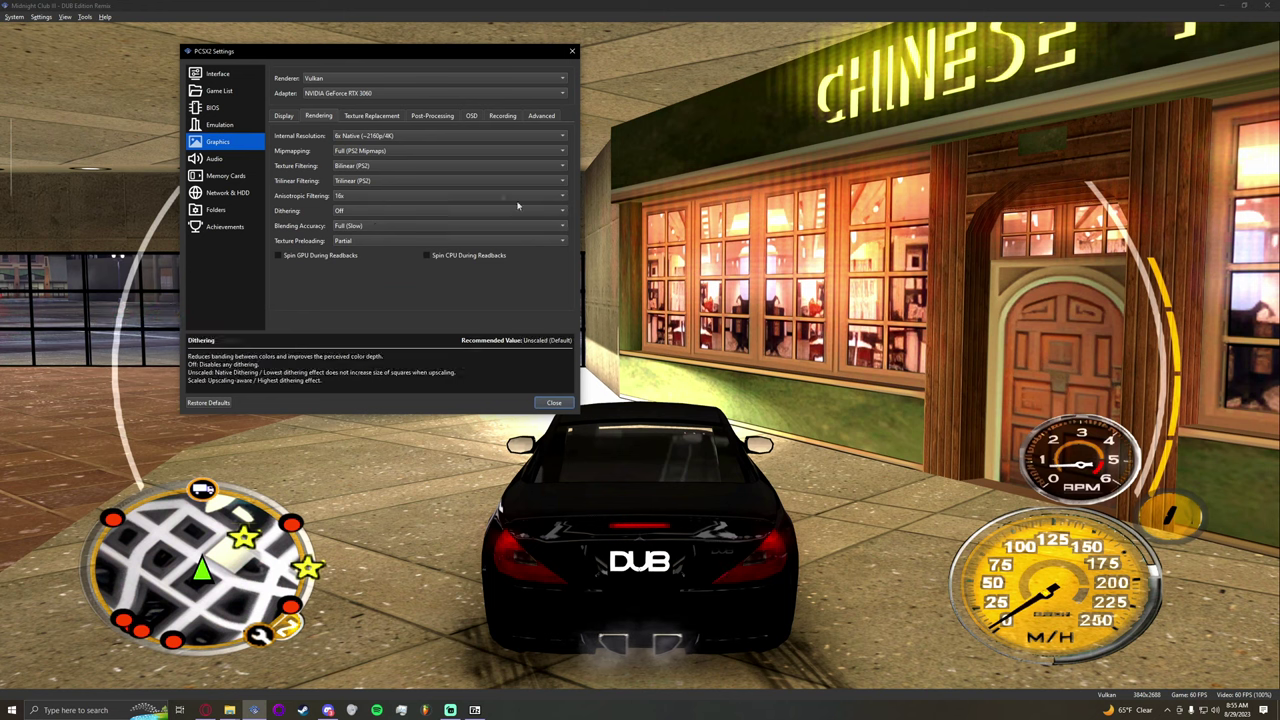
left_click(381, 116)
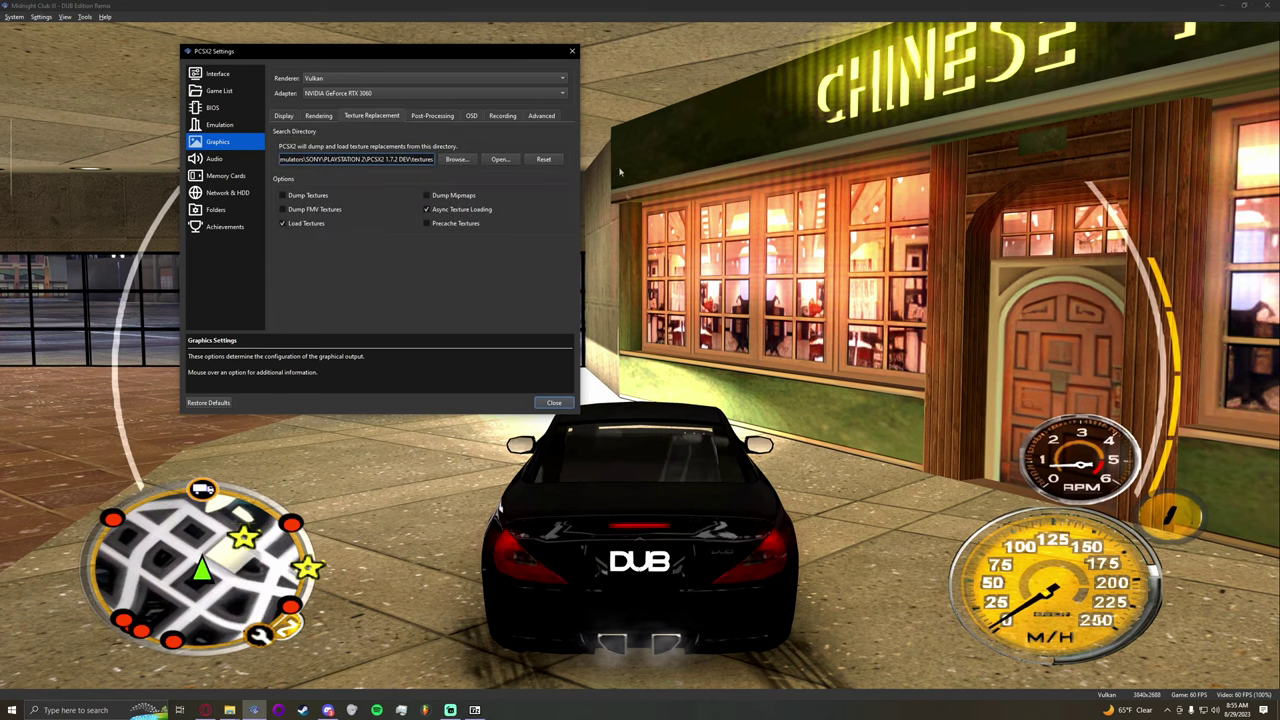
left_click_drag(396, 60, 974, 64)
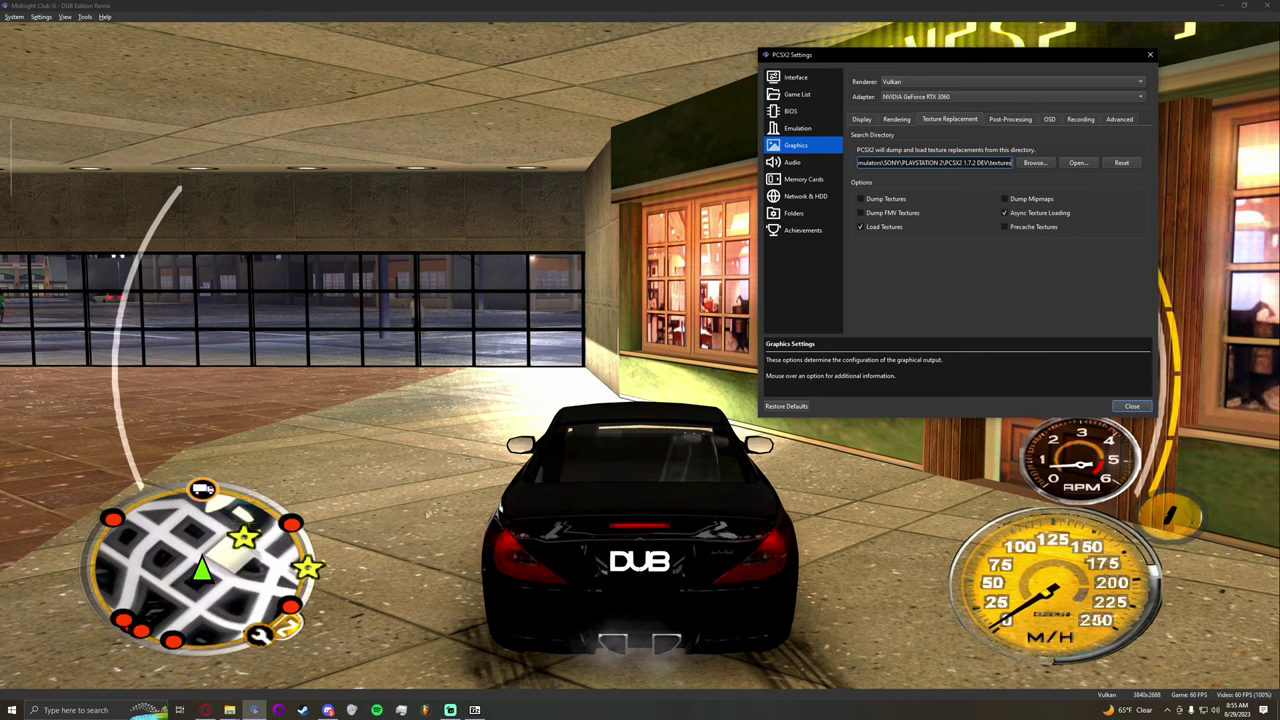
Step: Switch to Discord and look through the Midnight Club server's files channel, including its pinned messages
left_click(328, 710)
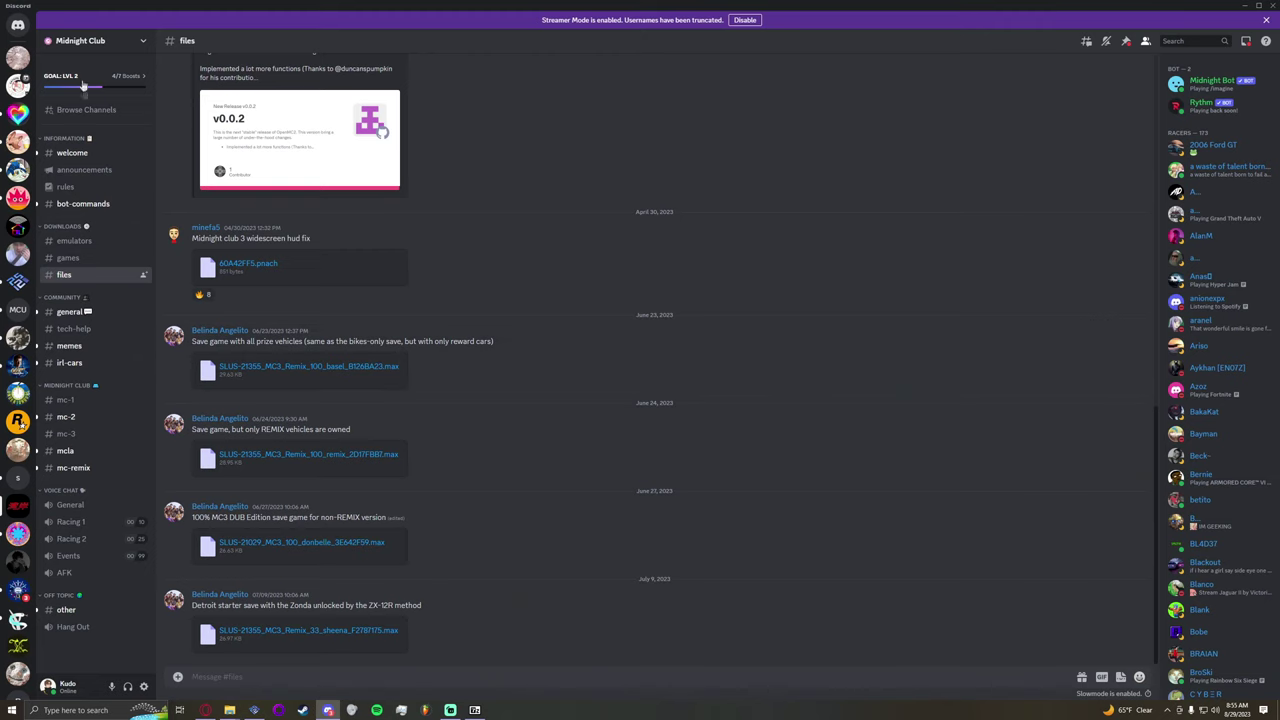
left_click(80, 41)
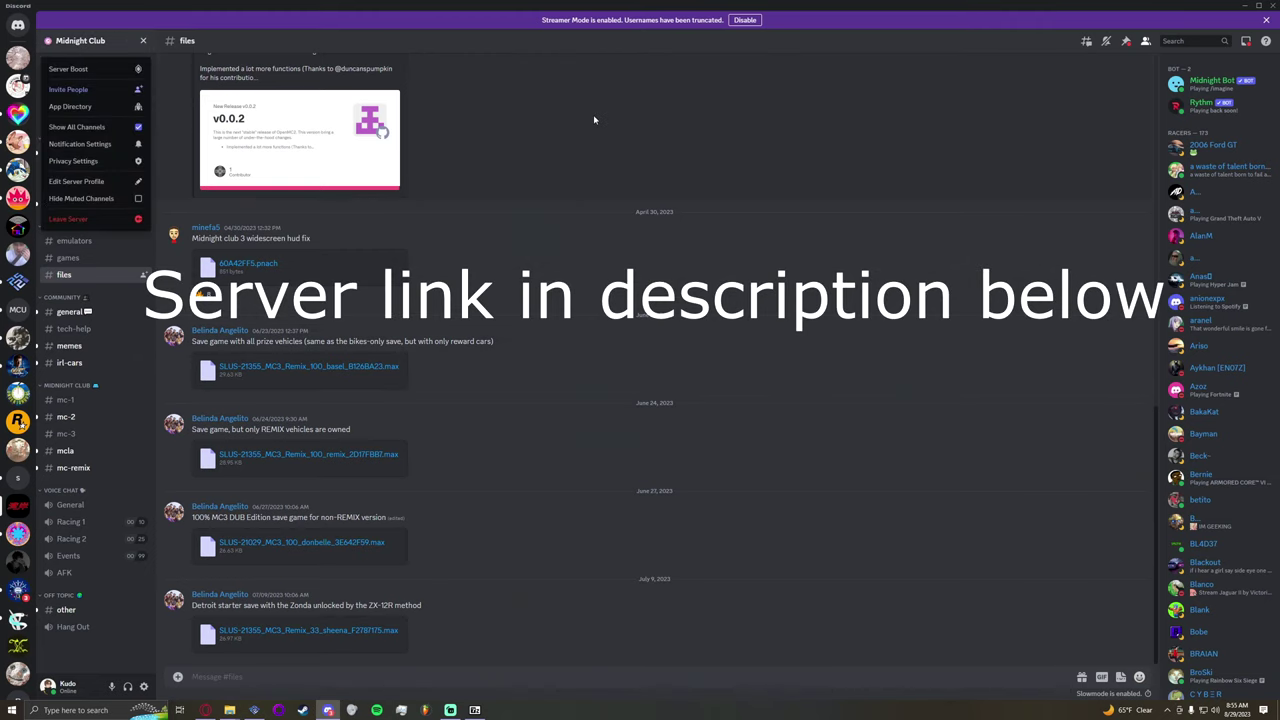
left_click(594, 120)
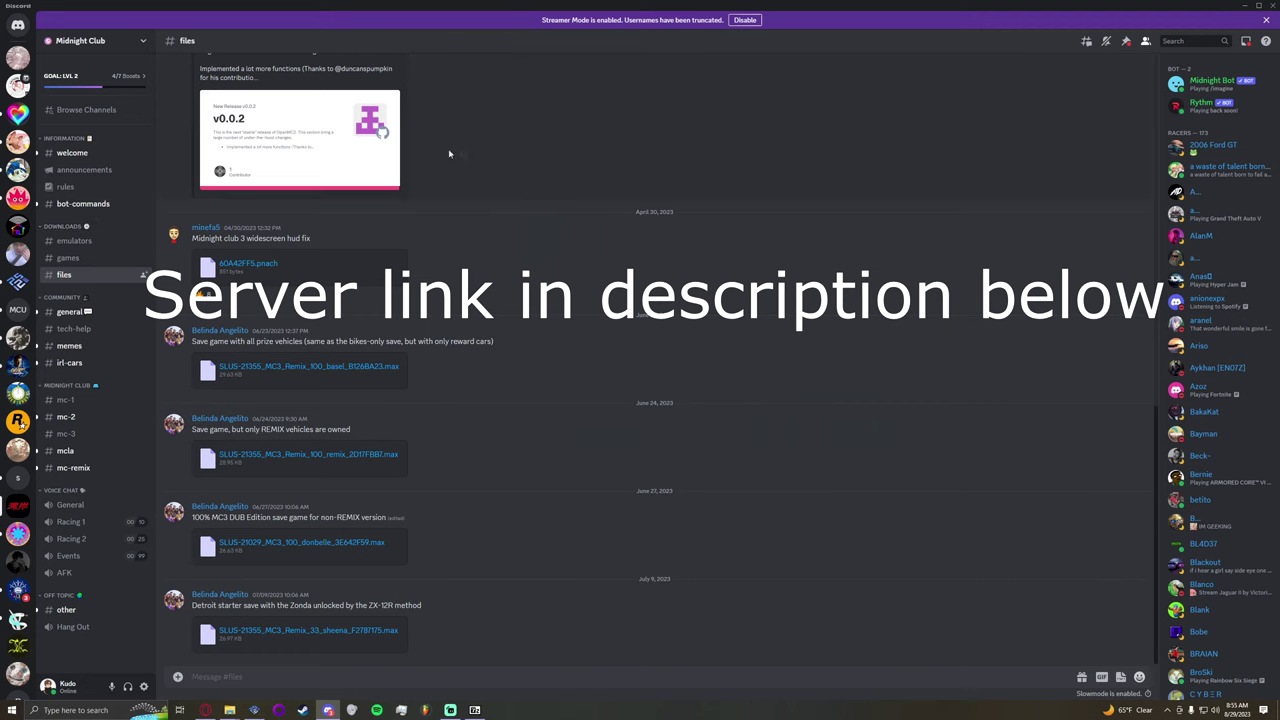
scroll(600, 200, "up", 5)
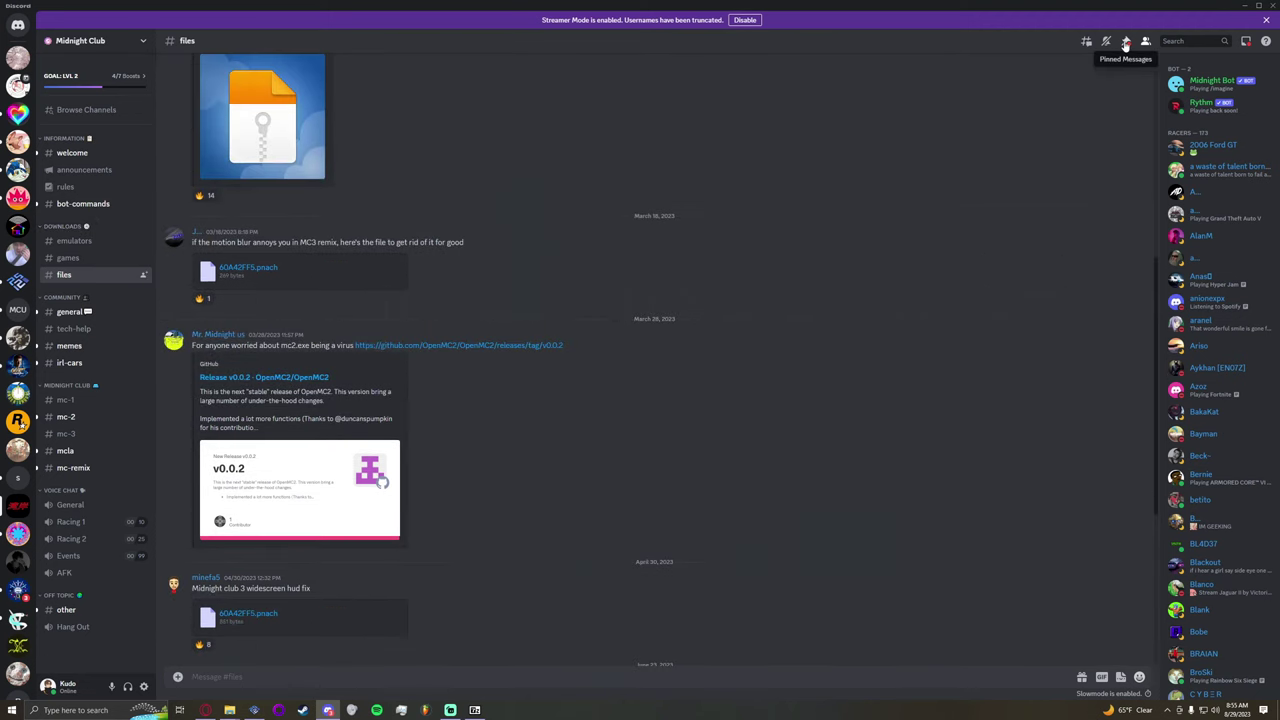
left_click(1125, 42)
left_click(777, 120)
scroll(563, 312, "down", 5)
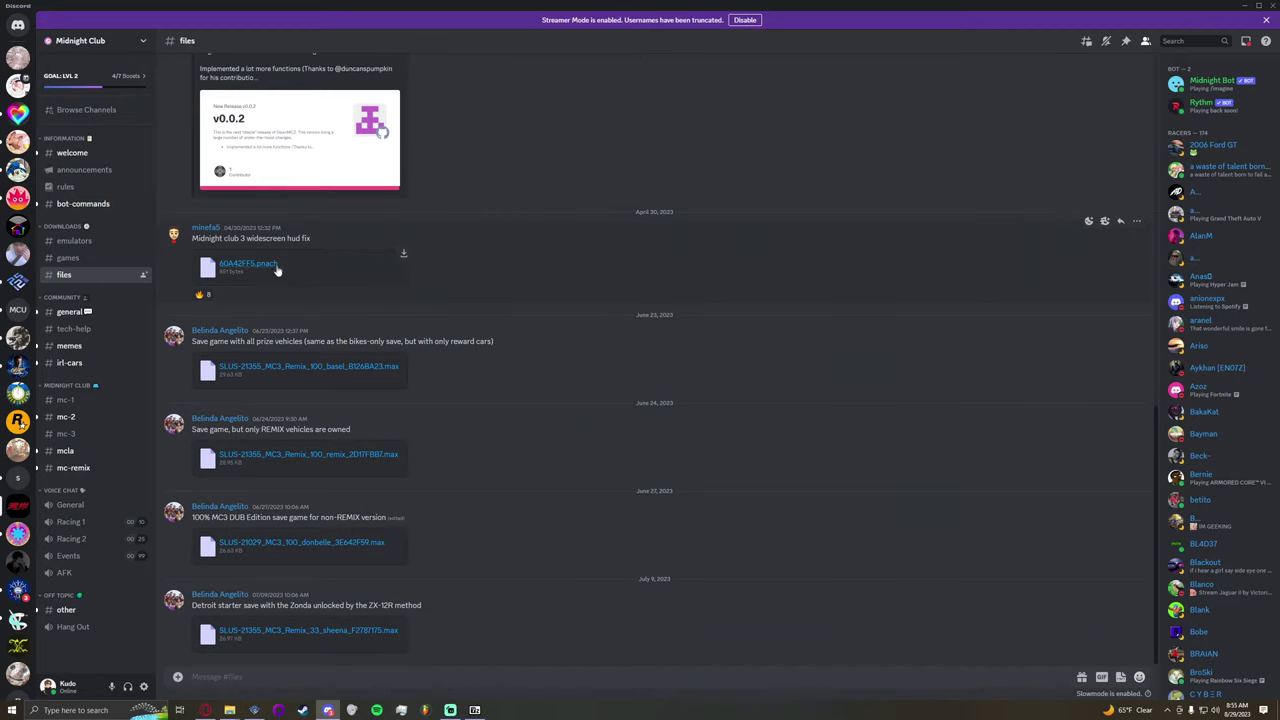
scroll(563, 289, "up", 10)
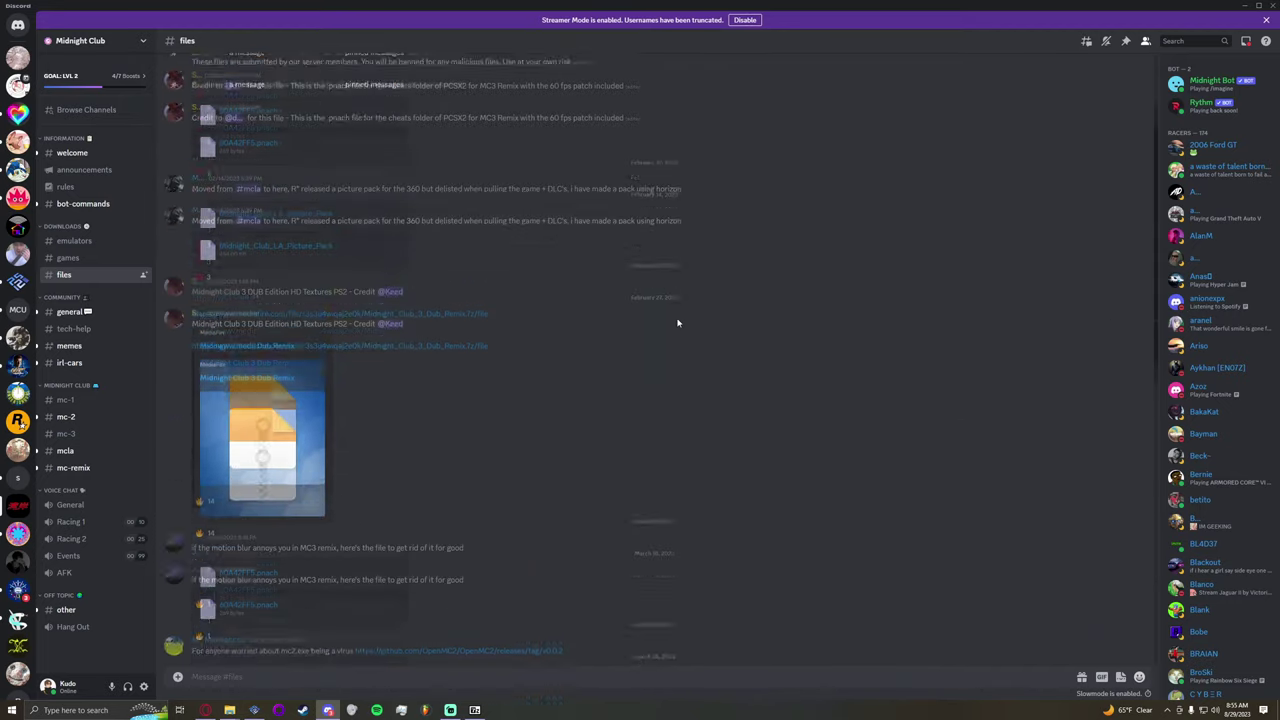
scroll(677, 322, "down", 10)
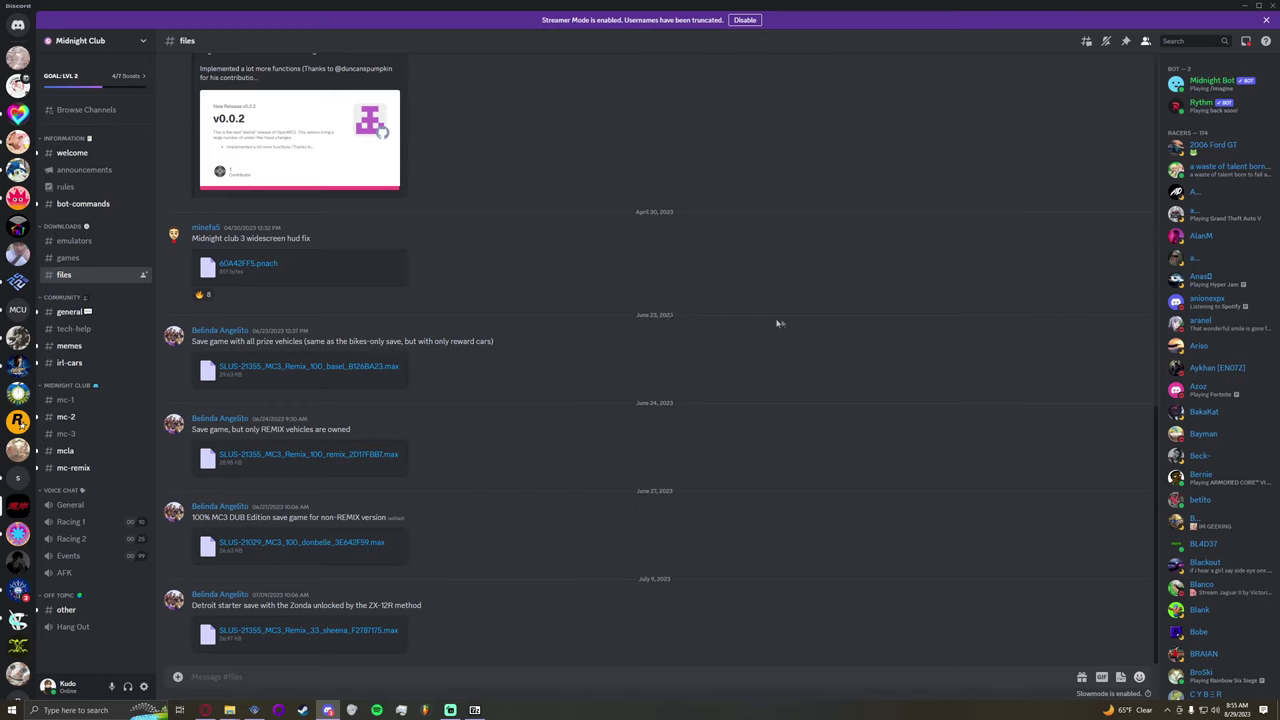
Step: Highlight the posts describing the Midnight Club 3 widescreen hud fix and the save game with all prize vehicles
left_click_drag(312, 238, 190, 239)
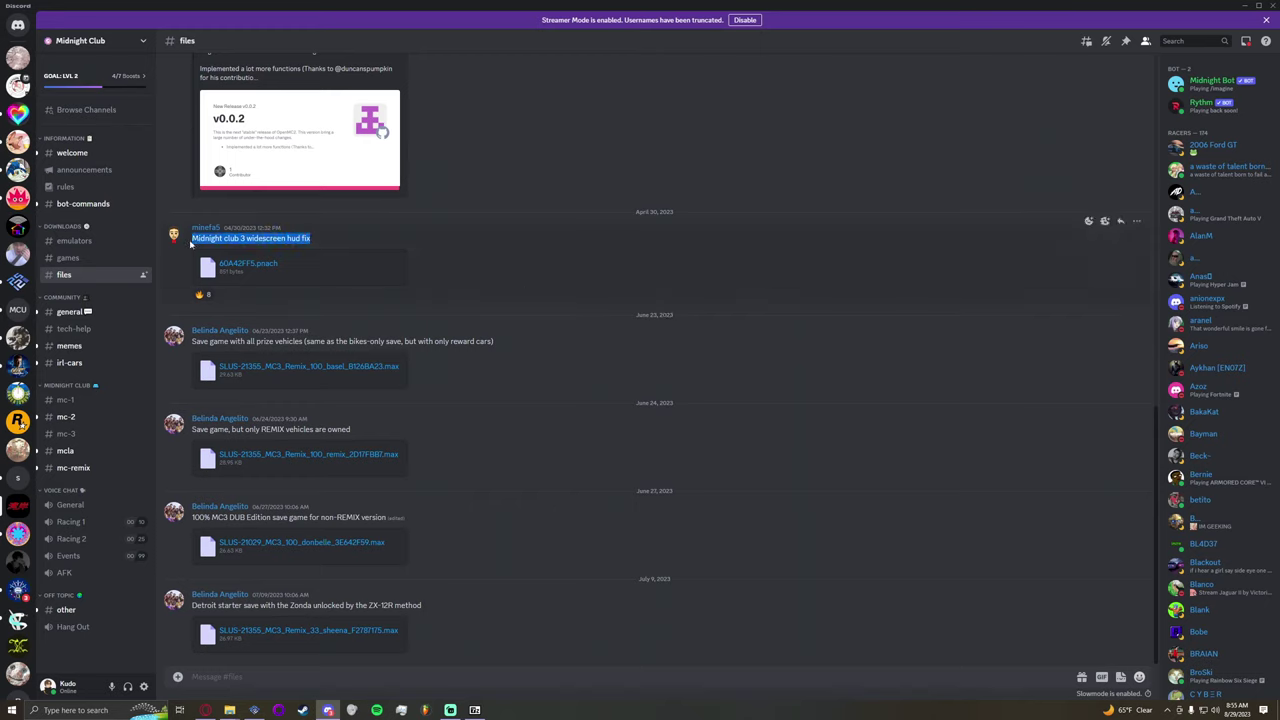
left_click(403, 350)
left_click_drag(494, 341, 191, 342)
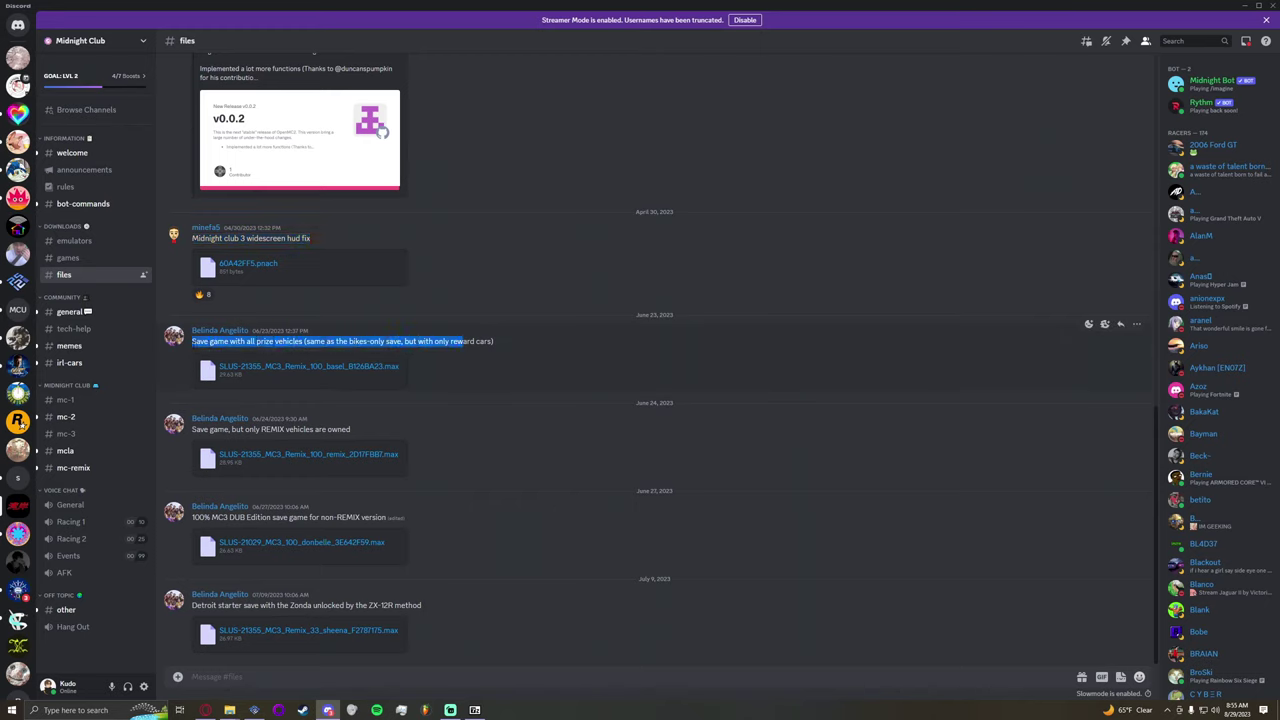
left_click(190, 350)
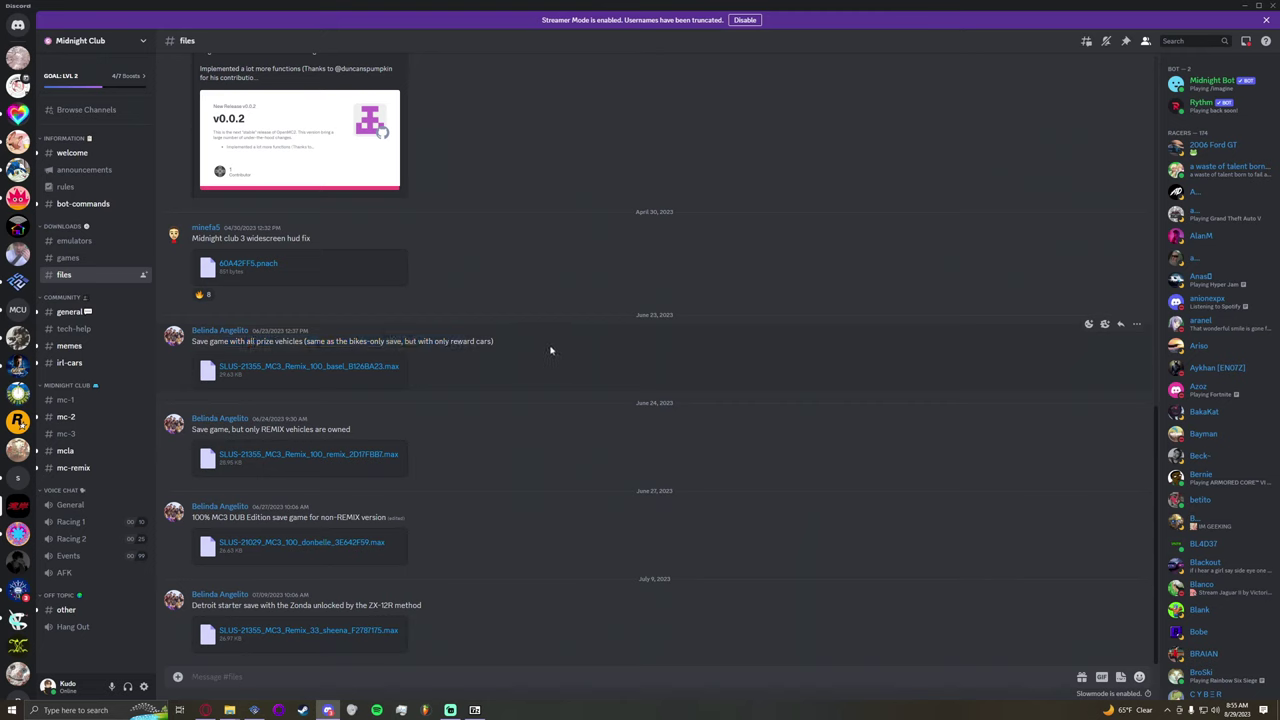
left_click_drag(545, 350, 196, 342)
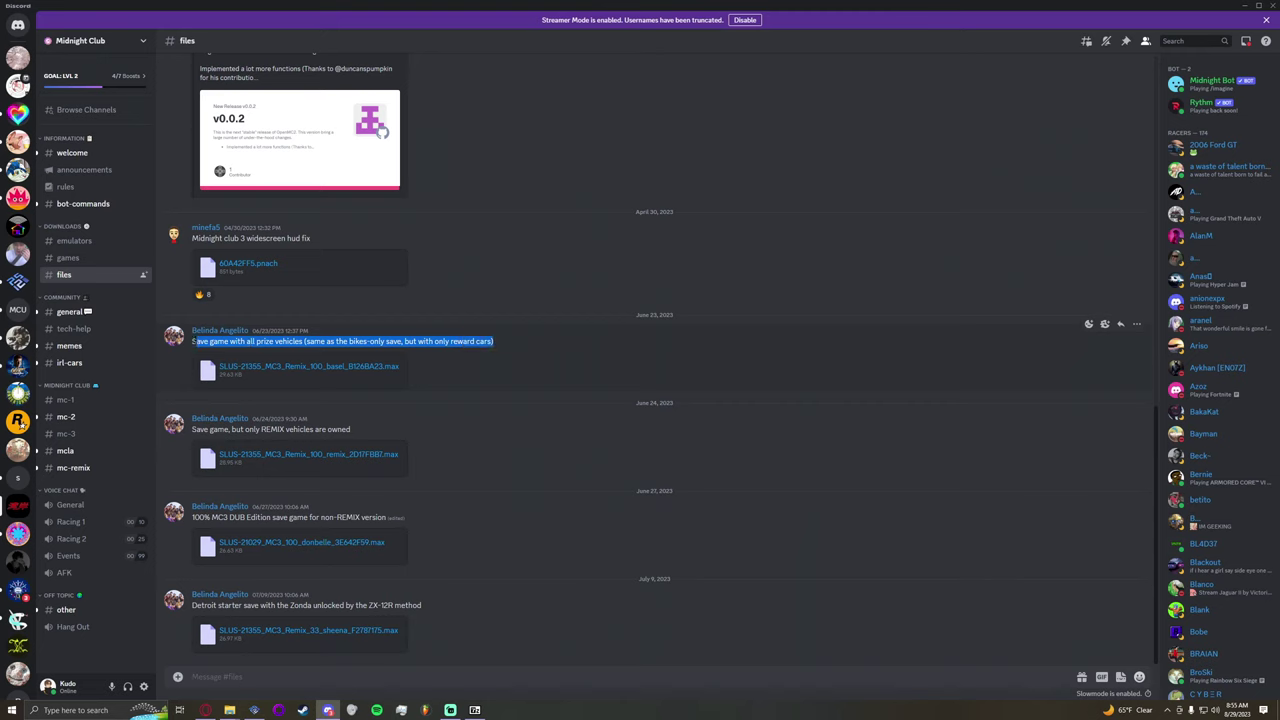
left_click(574, 388)
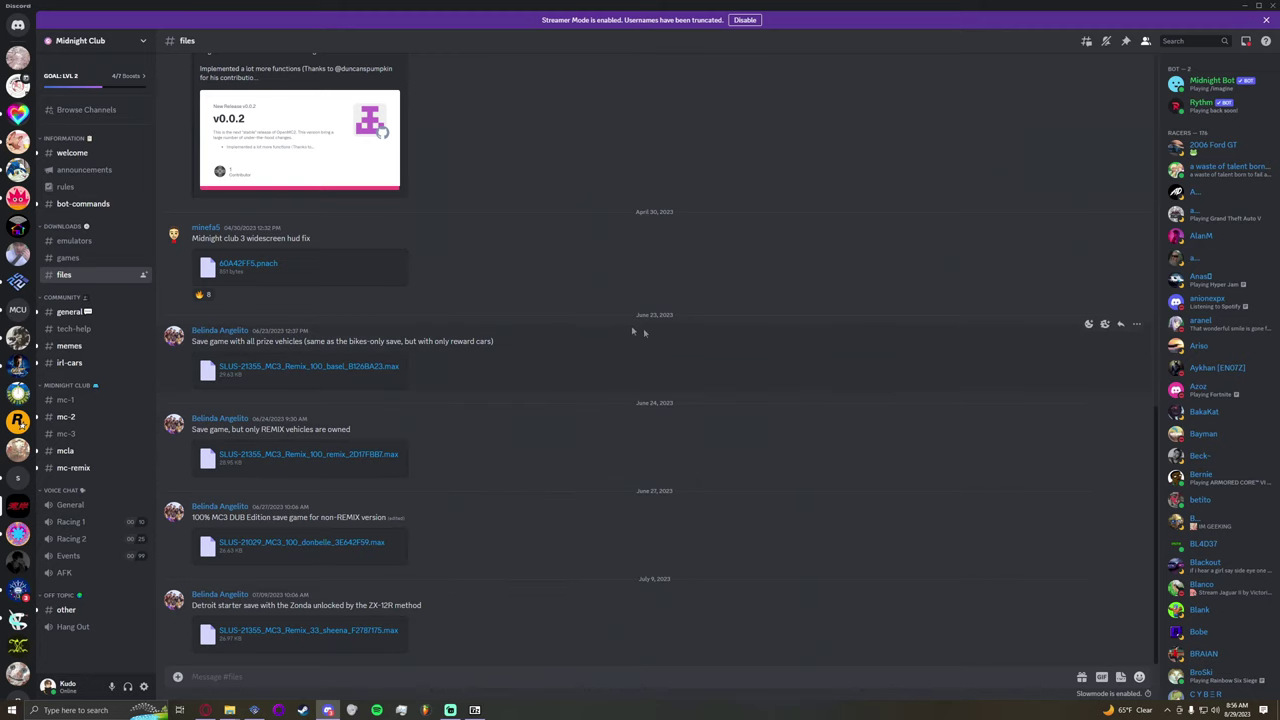
Step: Examine the older posts back to the start of the files channel, including the HD textures link and .pnach cheat files
scroll(620, 318, "up", 2)
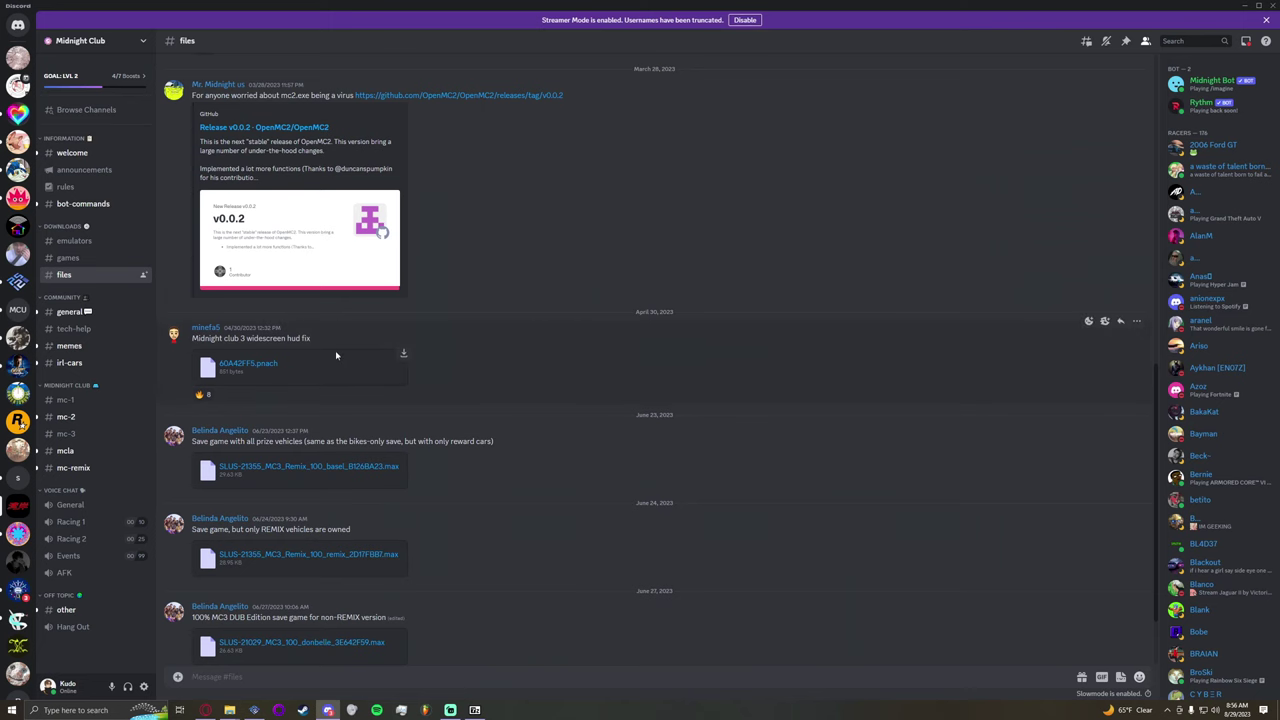
scroll(506, 337, "up", 6)
scroll(500, 283, "up", 5)
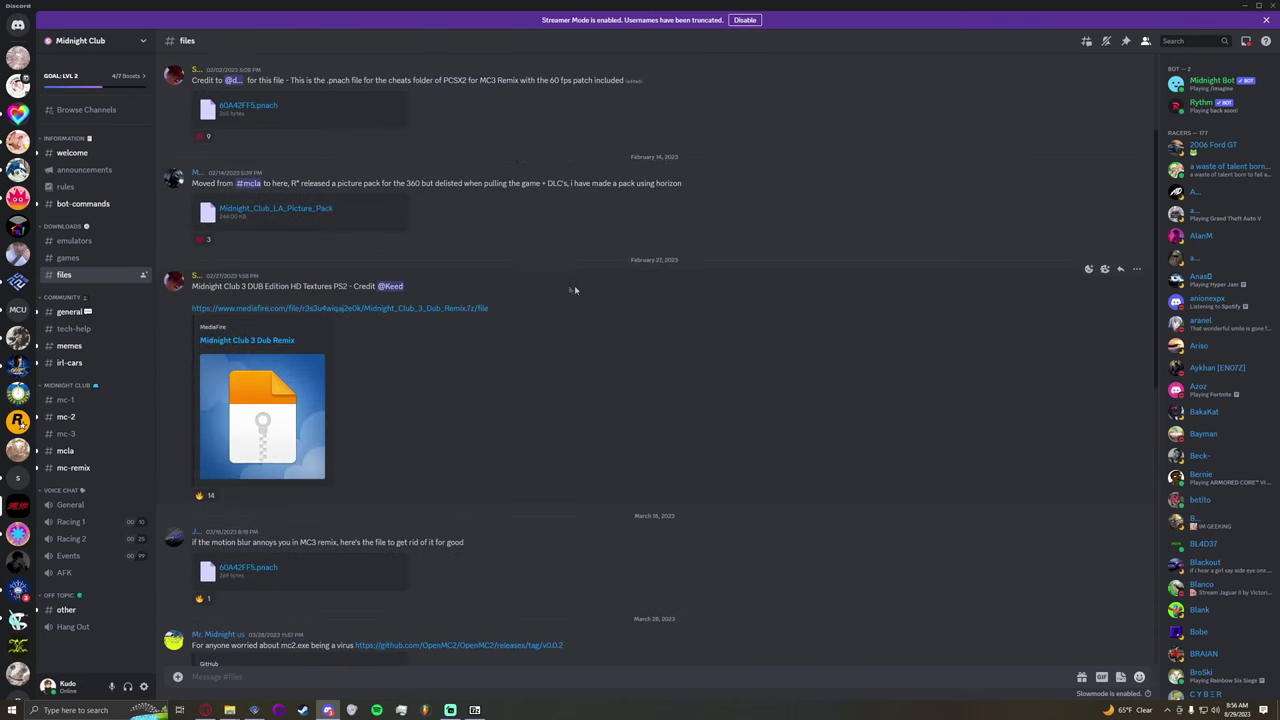
scroll(574, 289, "up", 4)
scroll(574, 289, "down", 2)
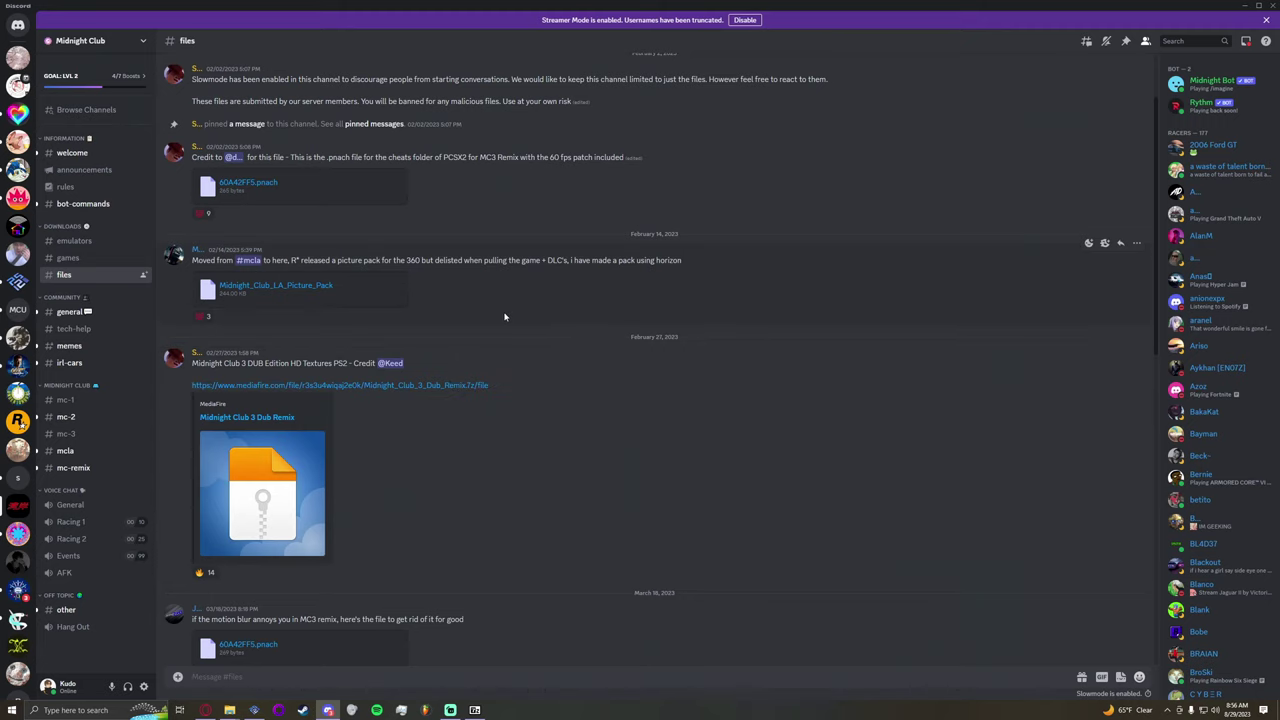
scroll(505, 317, "up", 1)
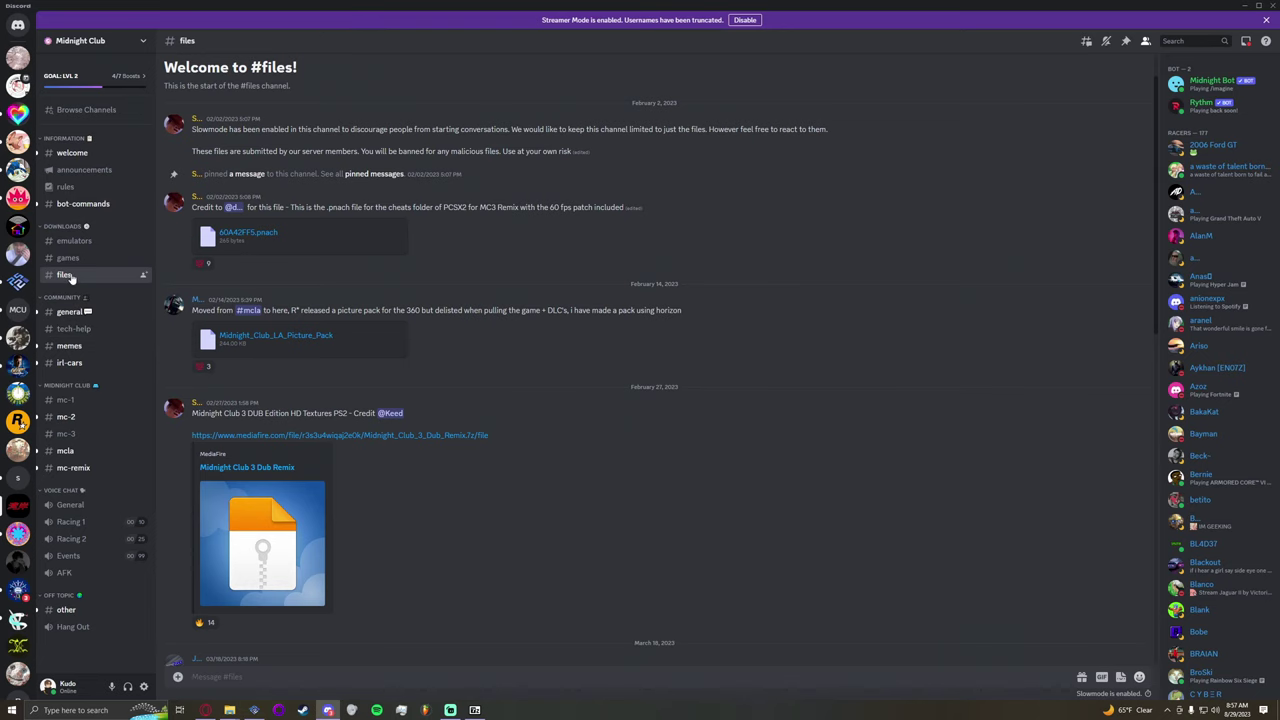
scroll(350, 288, "up", 2)
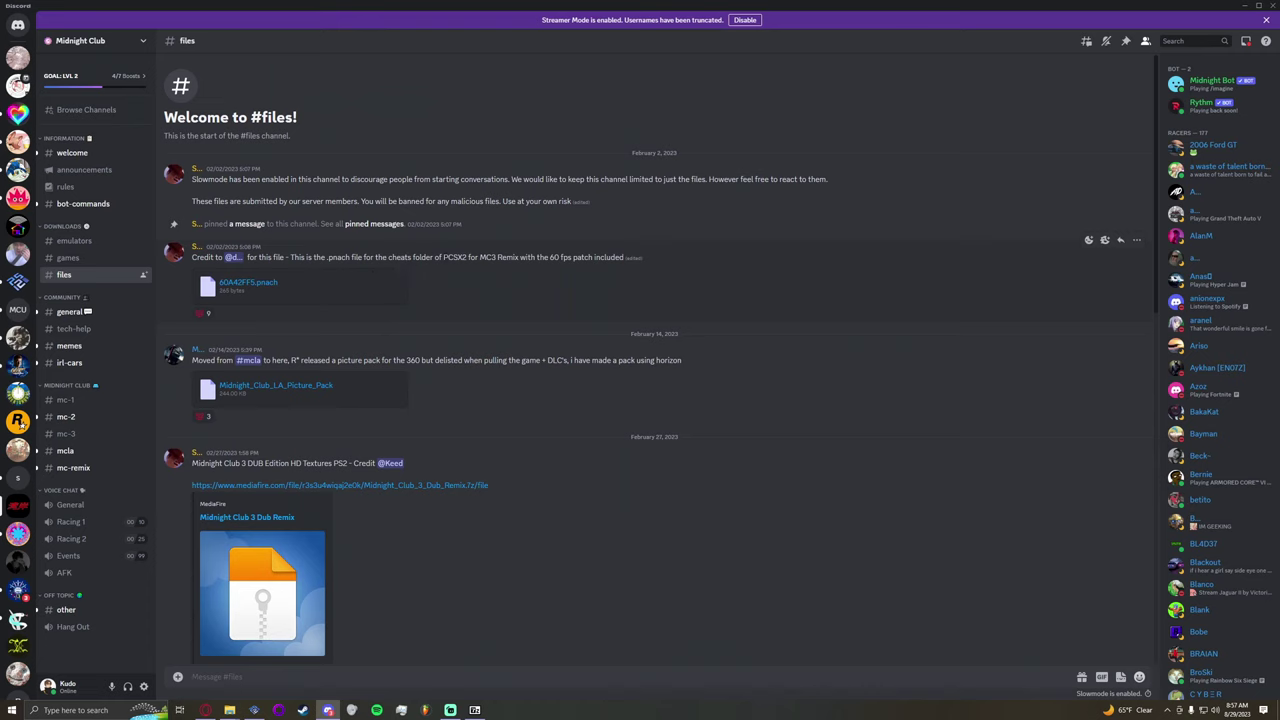
Step: Download 60A42FF5.pnach, the MC3 Remix cheat file with the 60 fps patch, and show it in the Downloads folder
left_click_drag(444, 257, 571, 257)
left_click(497, 266)
double_click(506, 258)
left_click(506, 258)
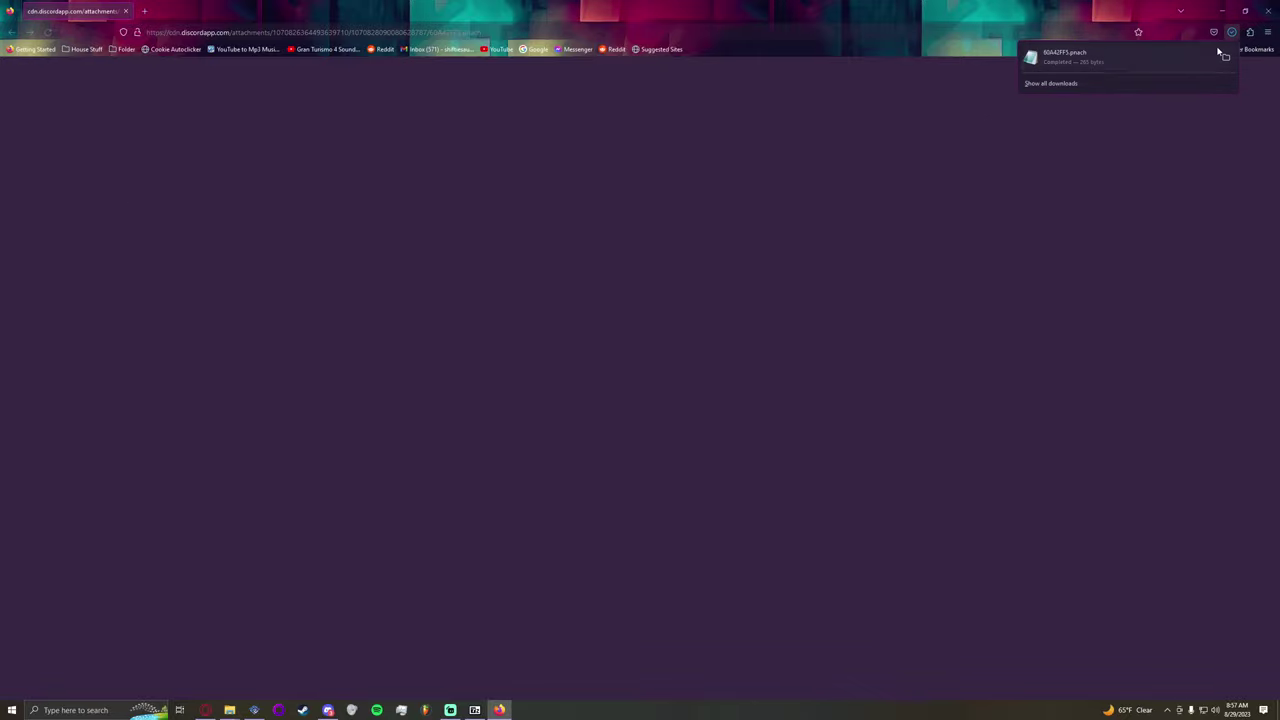
left_click(1228, 59)
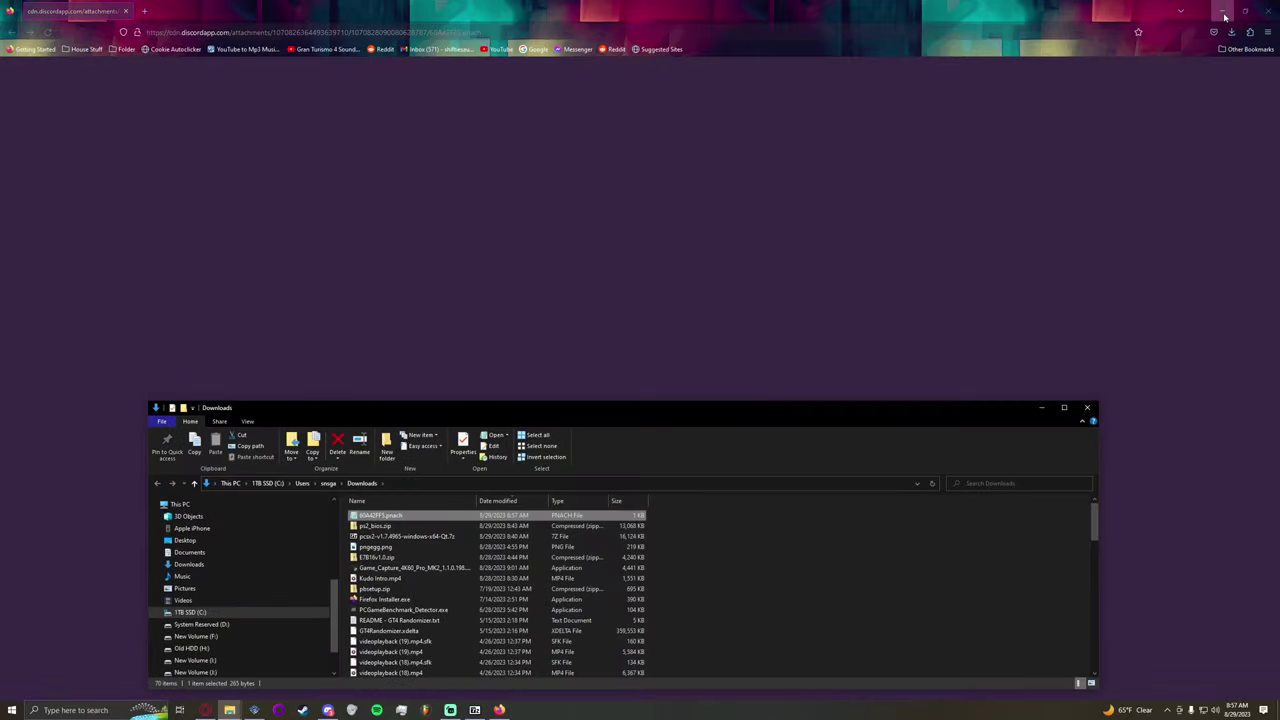
left_click(1219, 12)
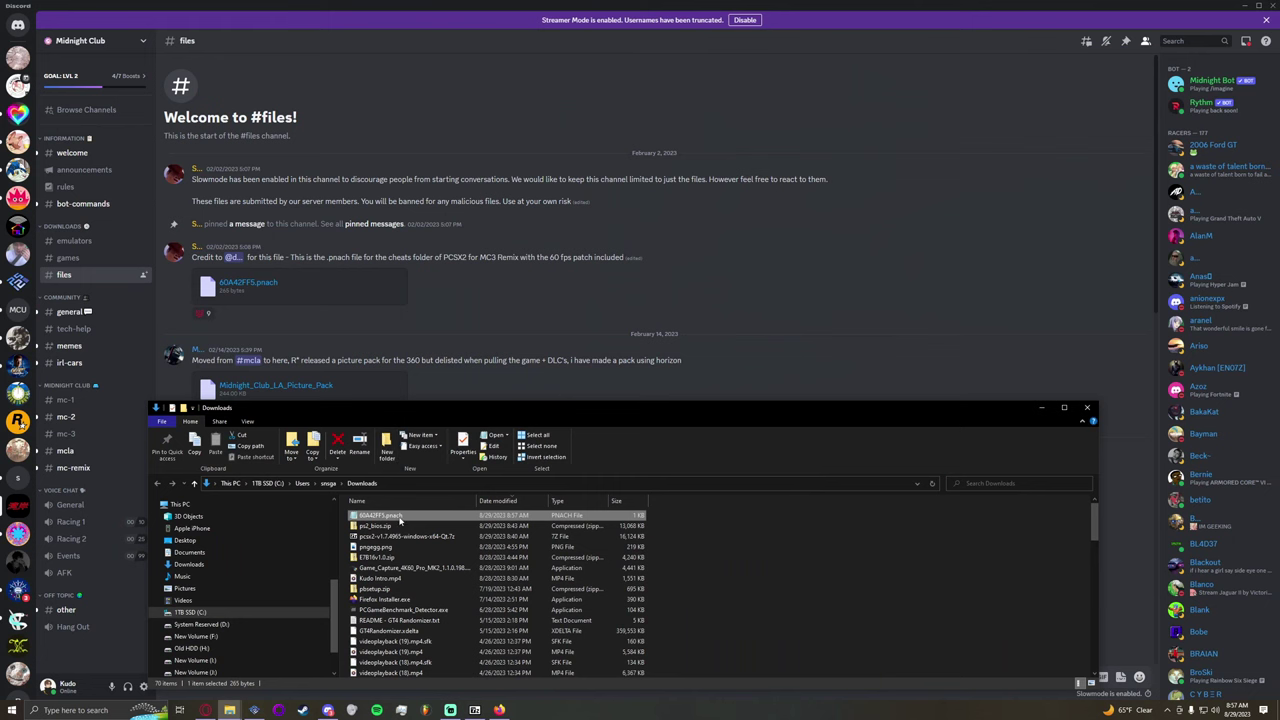
left_click_drag(403, 413, 475, 192)
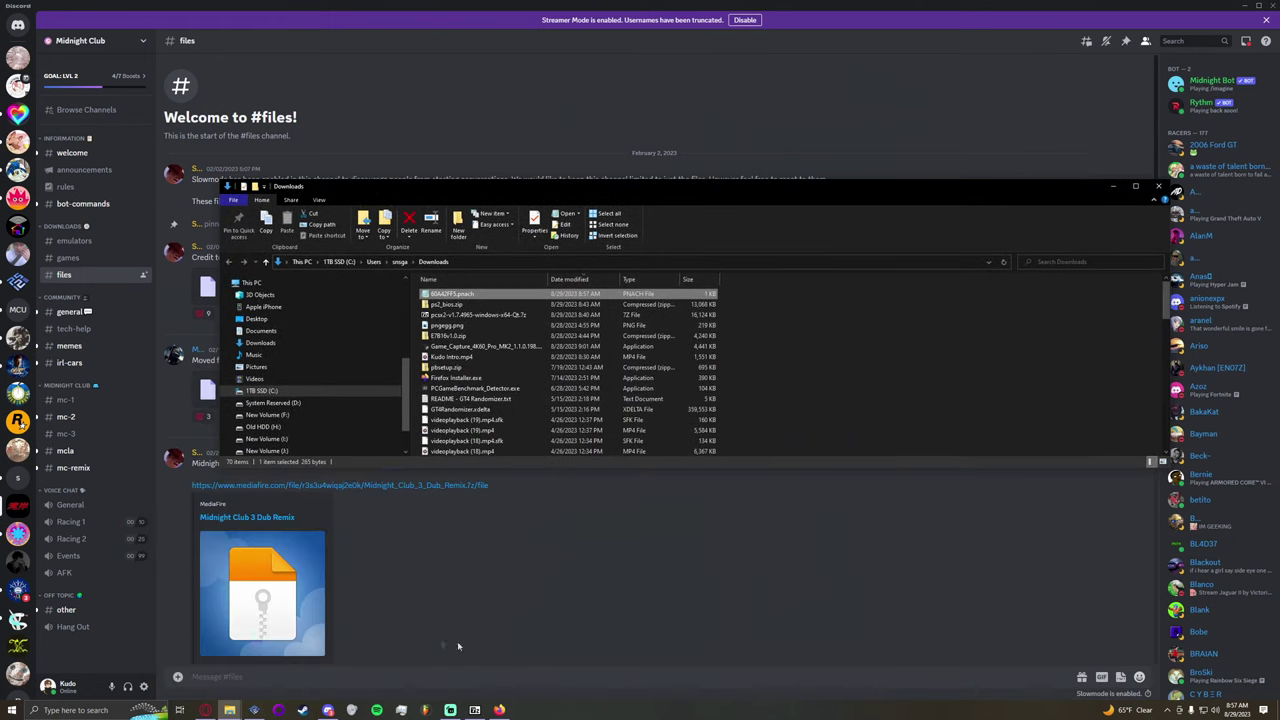
Step: Show the cheats folder inside the PCSX2 1.7.2 DEV directory and close the Downloads window
left_click(230, 708)
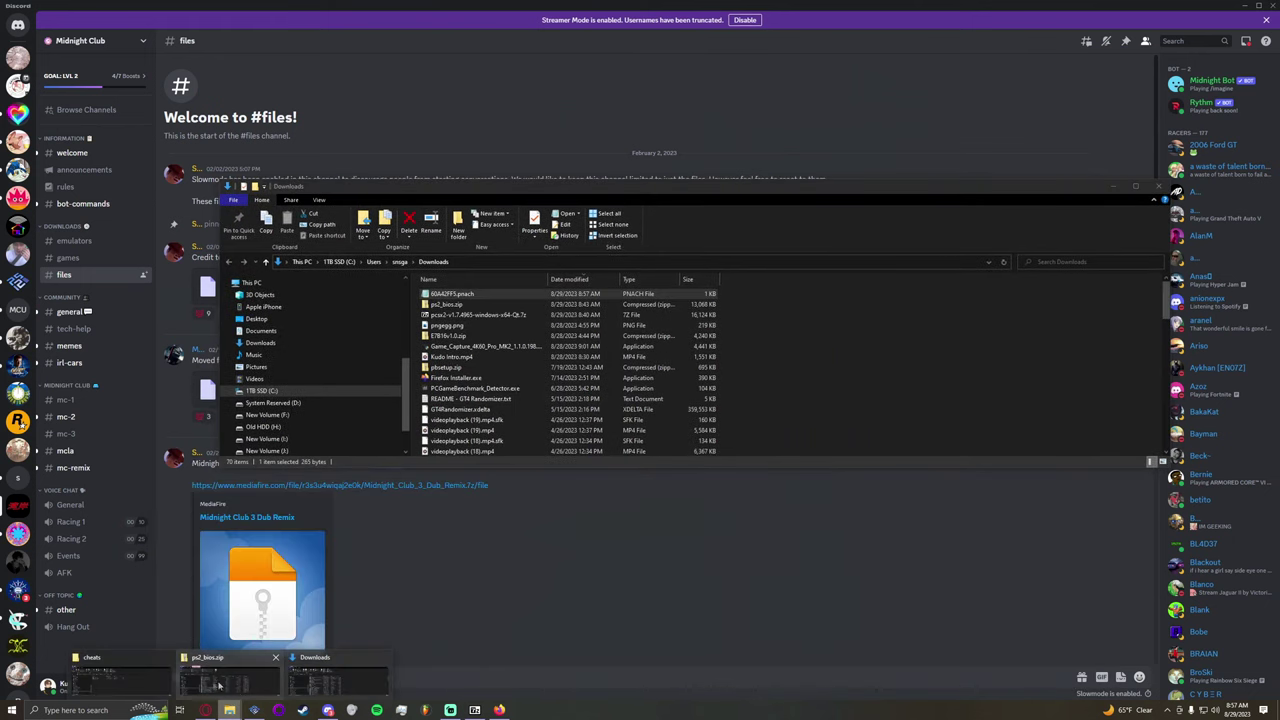
left_click(110, 680)
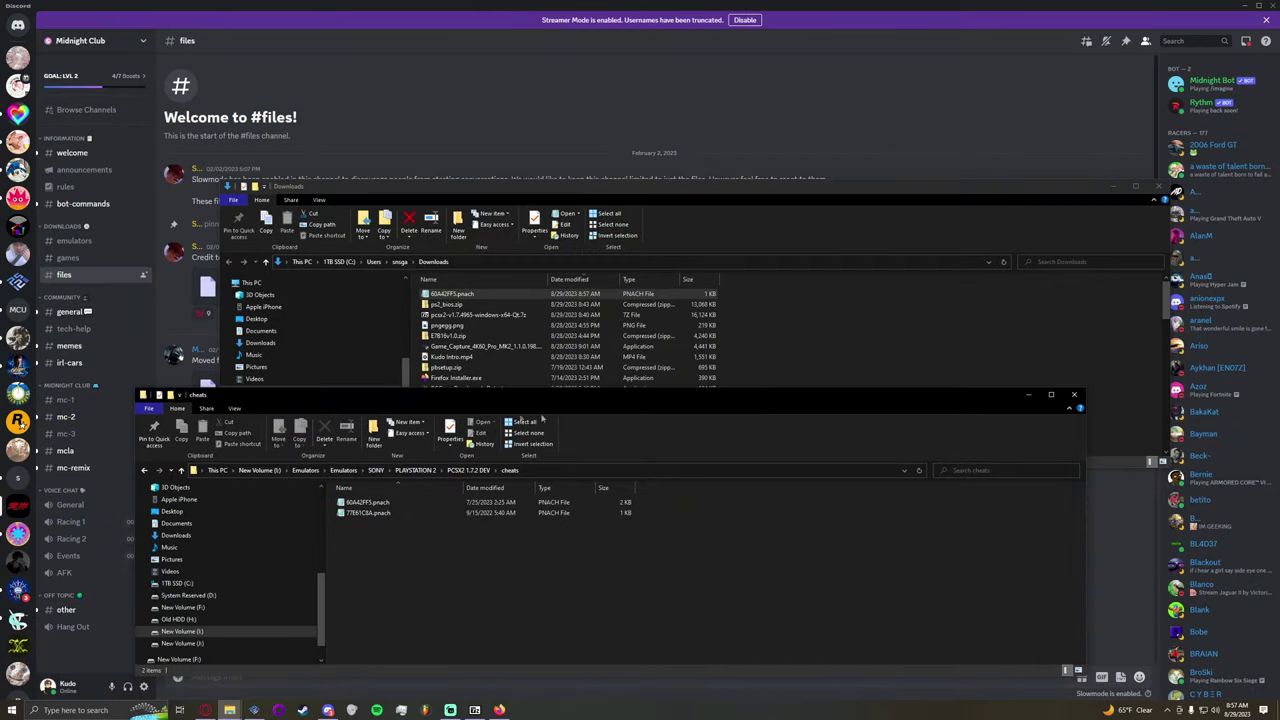
left_click(468, 470)
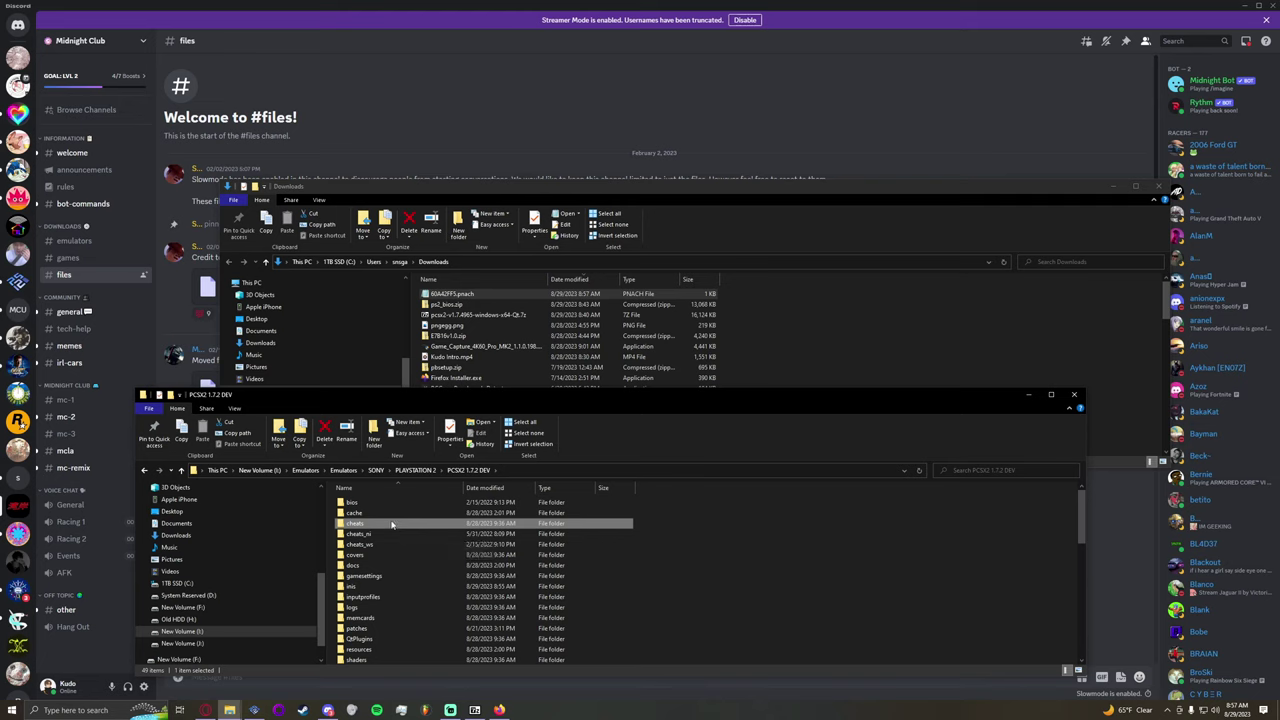
mouse_move(392, 524)
double_click(352, 524)
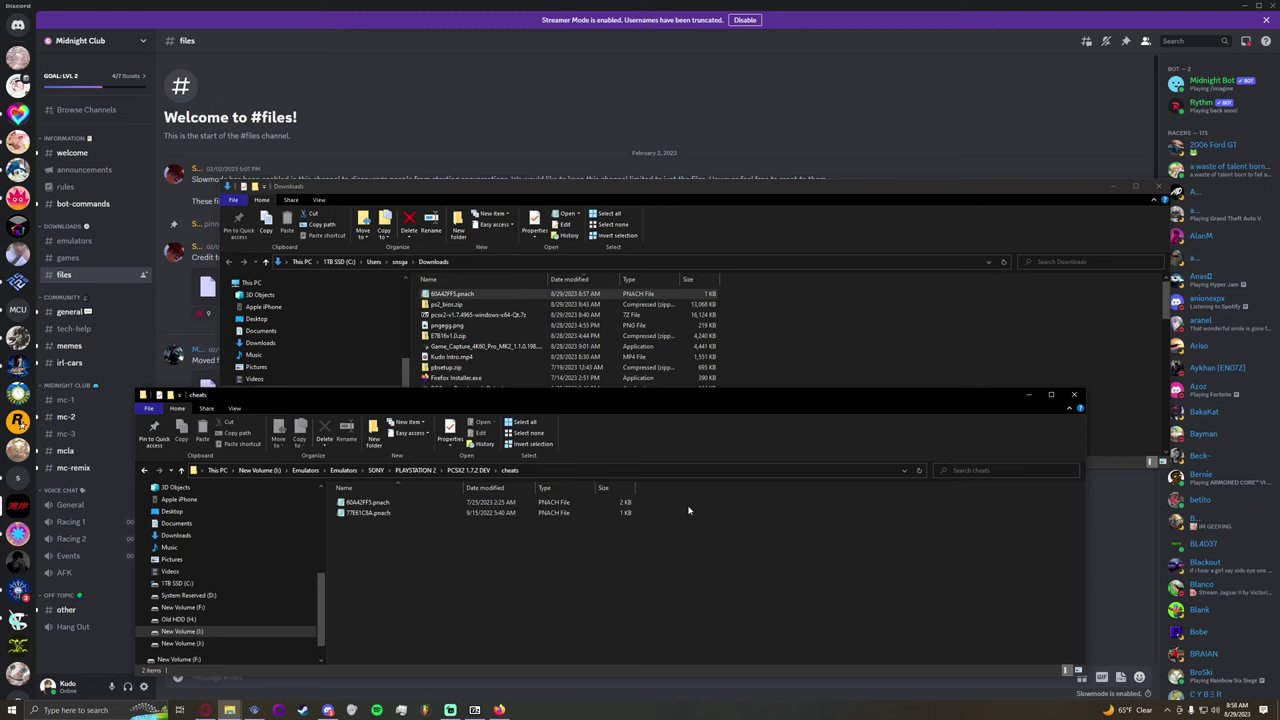
left_click(1158, 186)
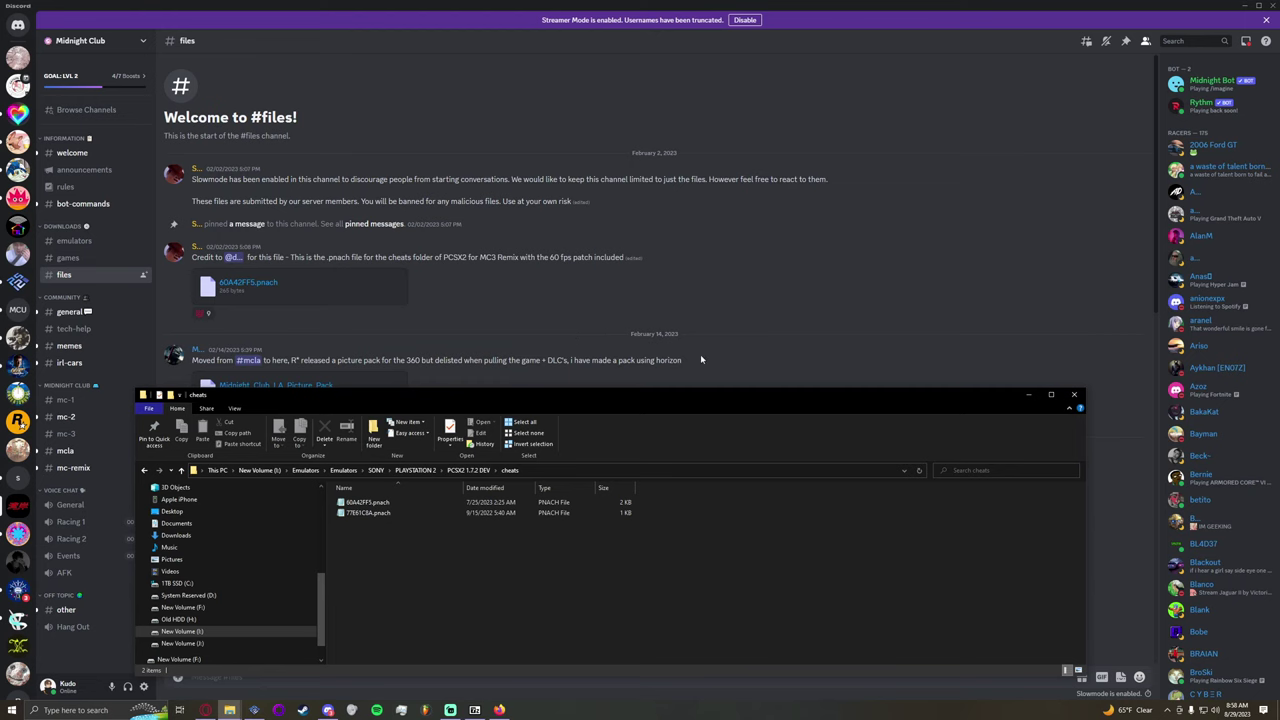
Step: Switch to PCSX2 and review all pages of the graphics settings, plus the Enable Cheats option in the emulation settings
left_click(255, 709)
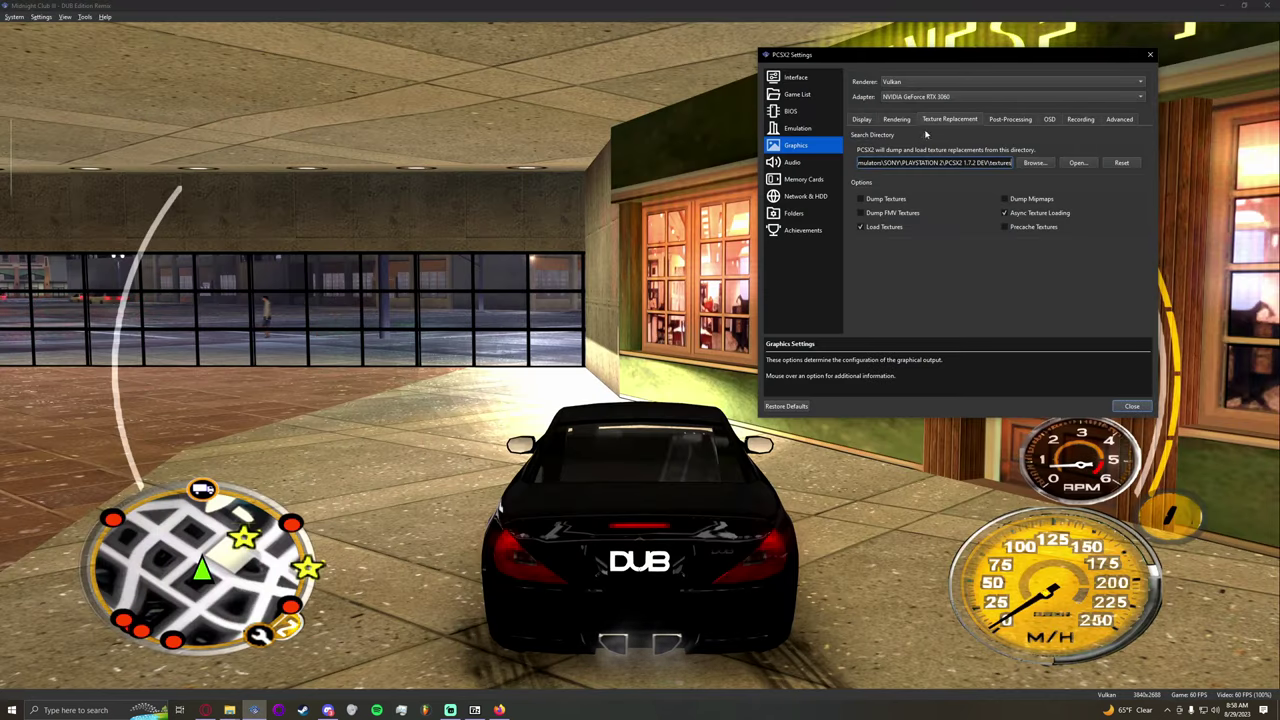
left_click(797, 128)
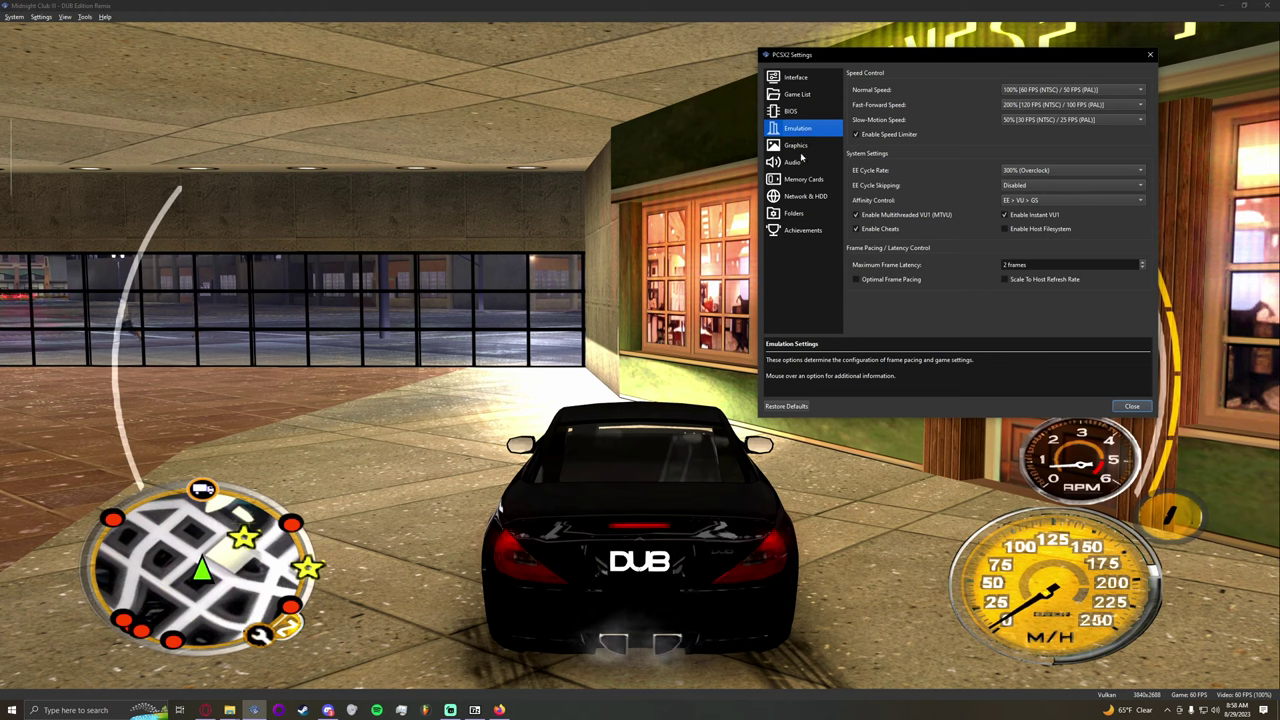
left_click(797, 146)
left_click(1117, 120)
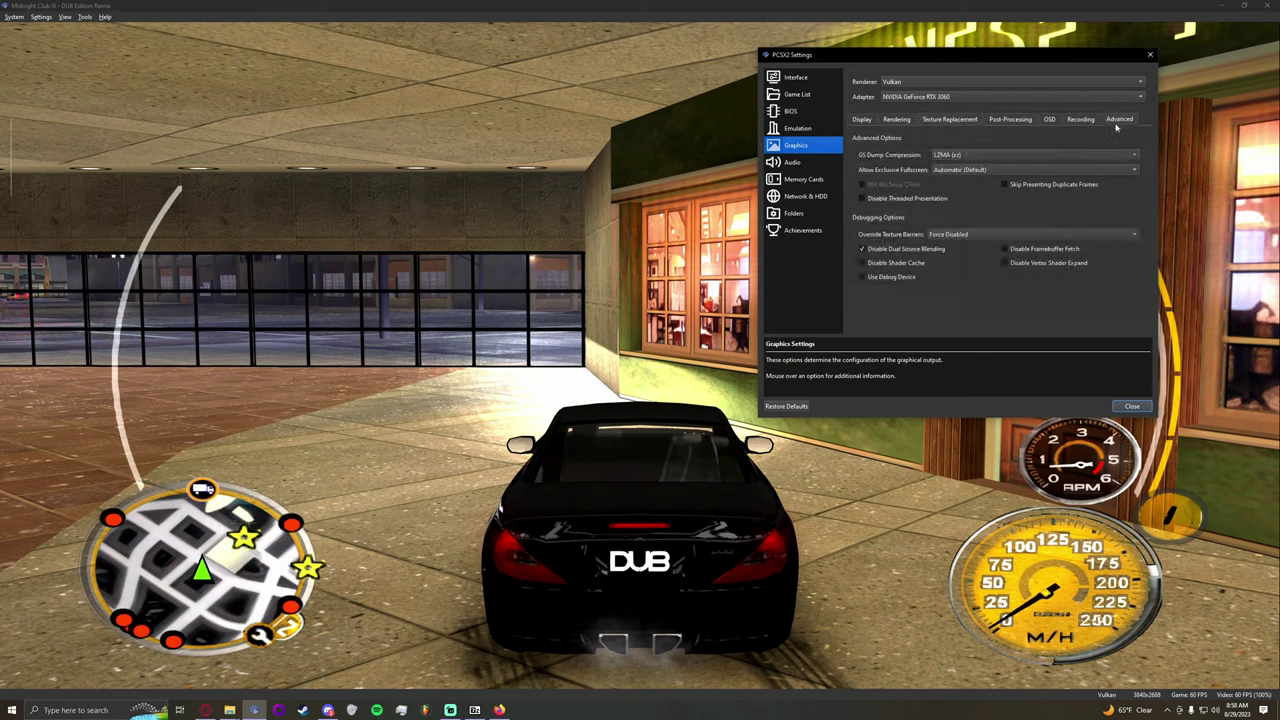
left_click(1080, 120)
left_click(1050, 120)
left_click(1009, 120)
left_click(938, 119)
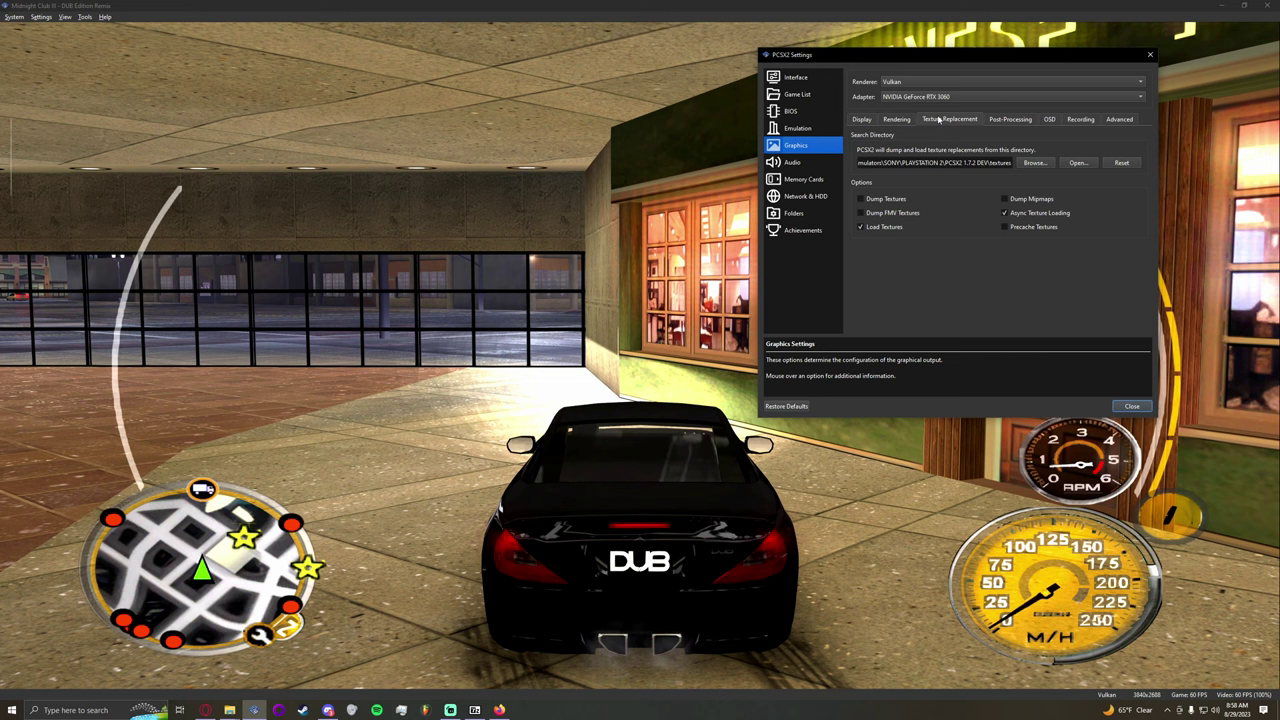
left_click(897, 119)
left_click(862, 119)
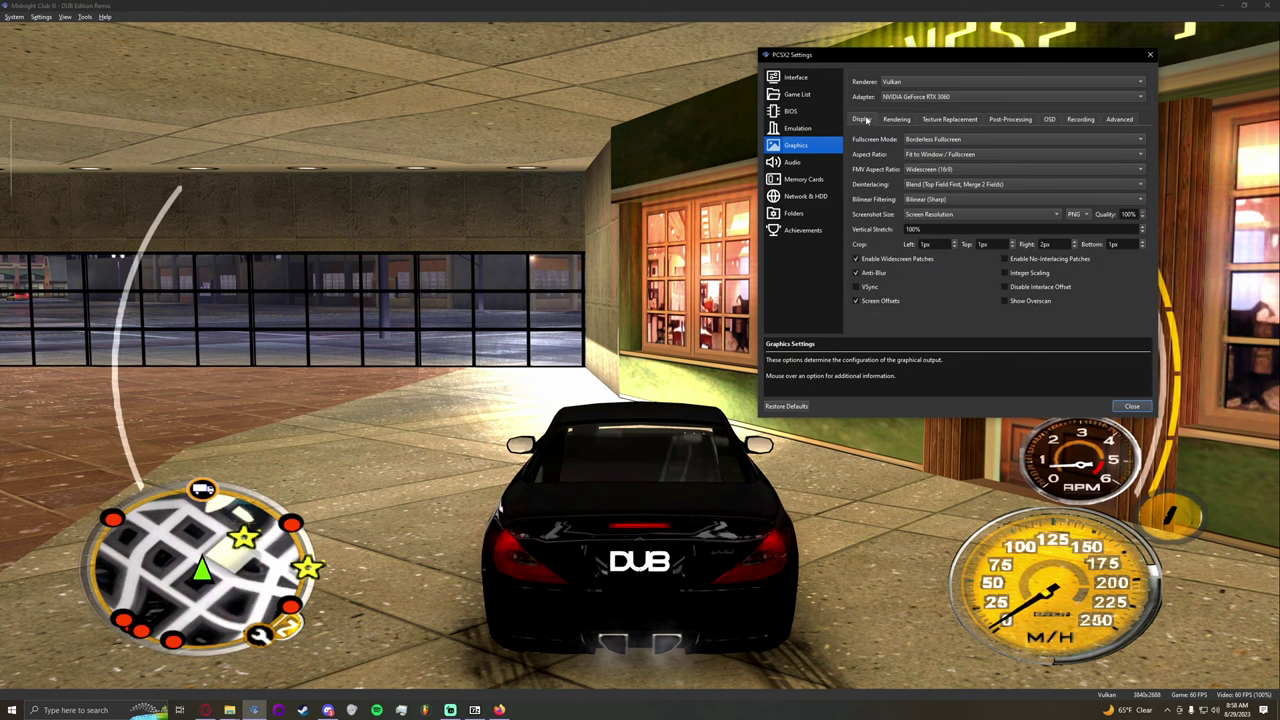
left_click(798, 130)
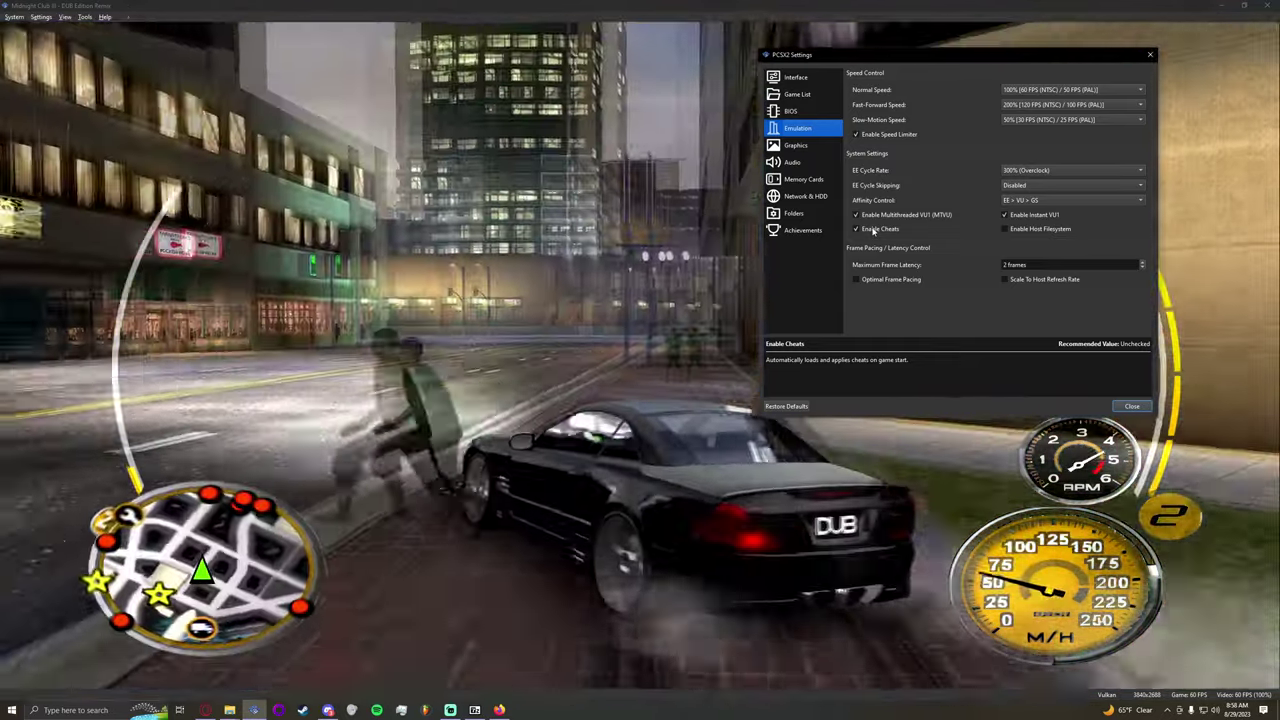
Step: From the HD textures link in Discord's files channel, download Midnight Club 3 Dub Remix.7z from MediaFire and open the archive
key("alt+Tab")
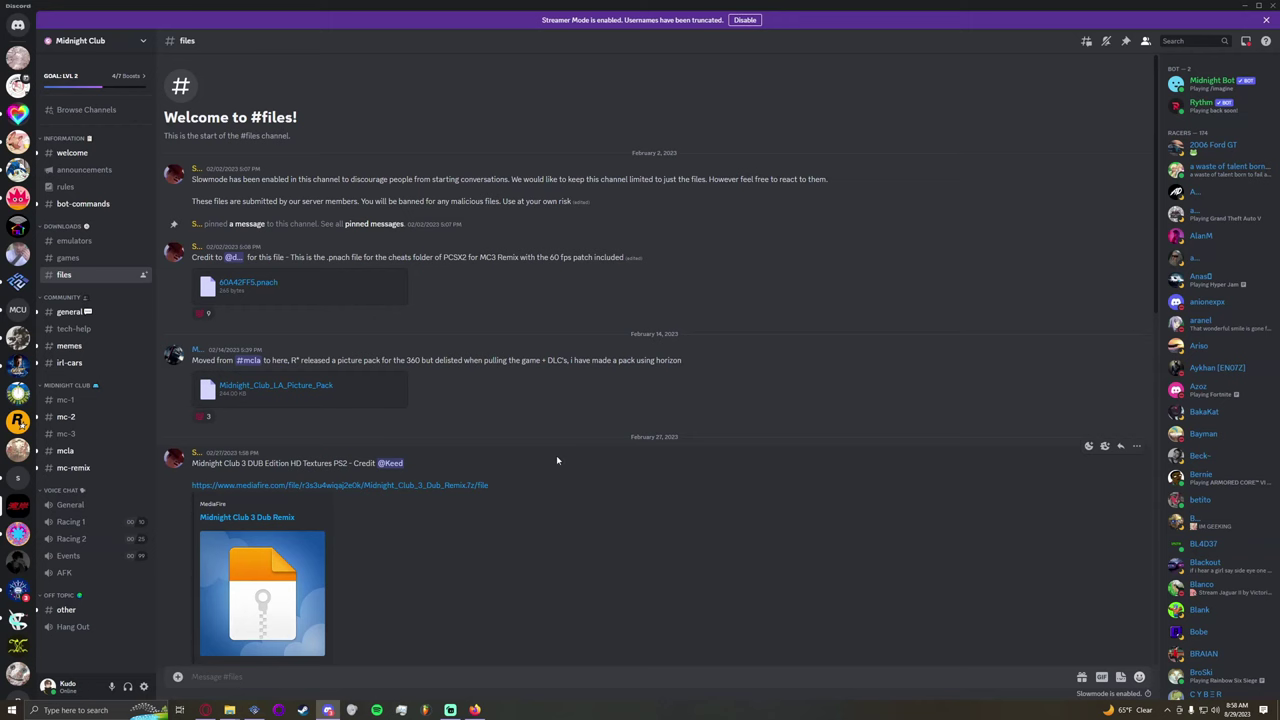
scroll(558, 458, "down", 4)
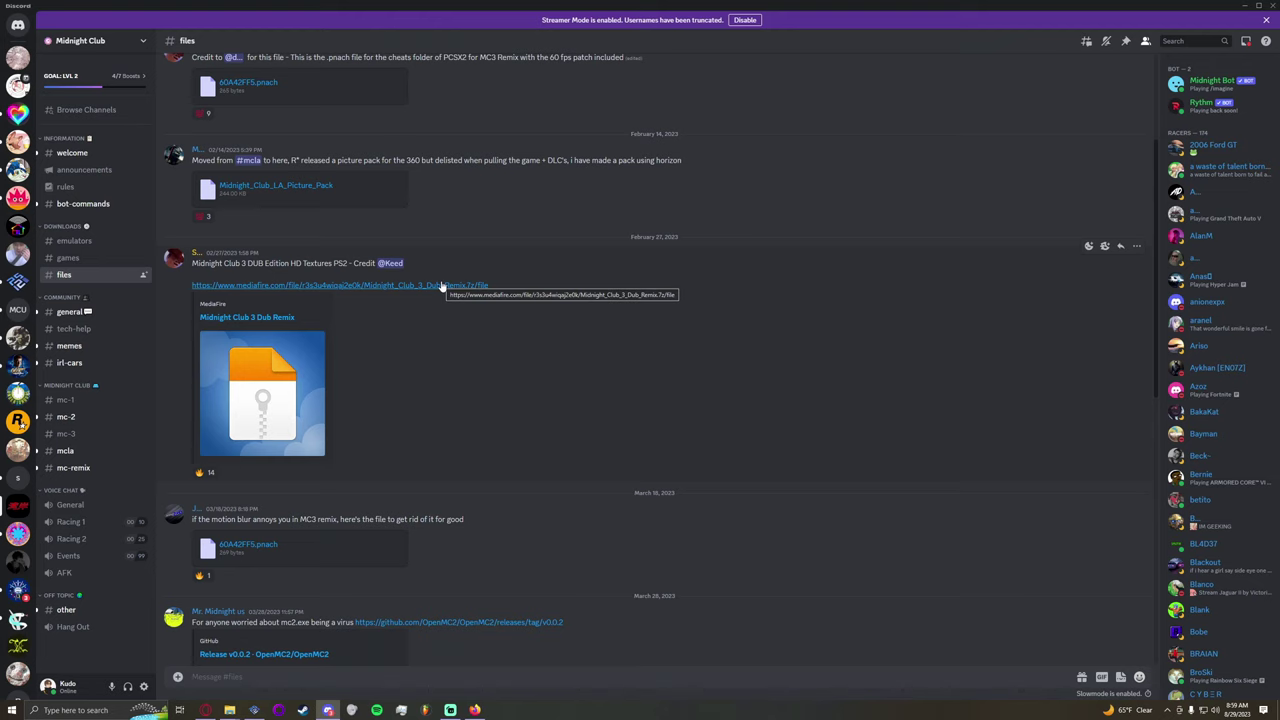
scroll(302, 457, "up", 3)
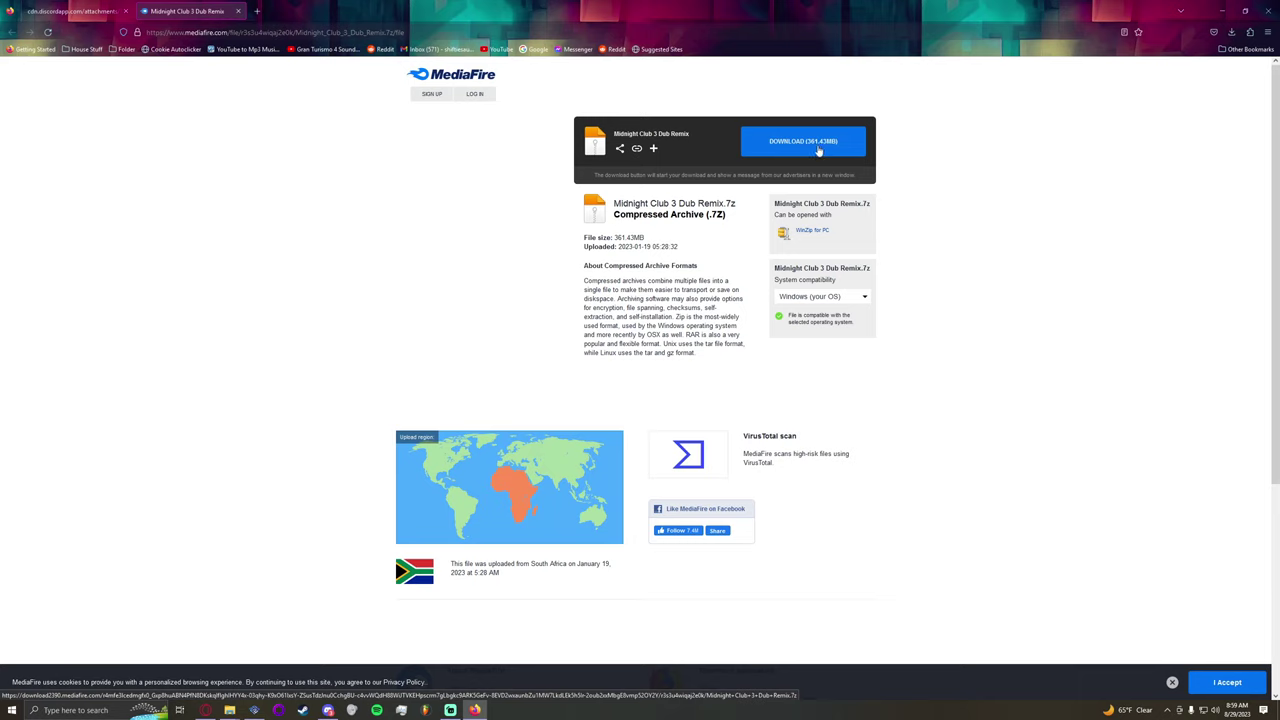
left_click(818, 148)
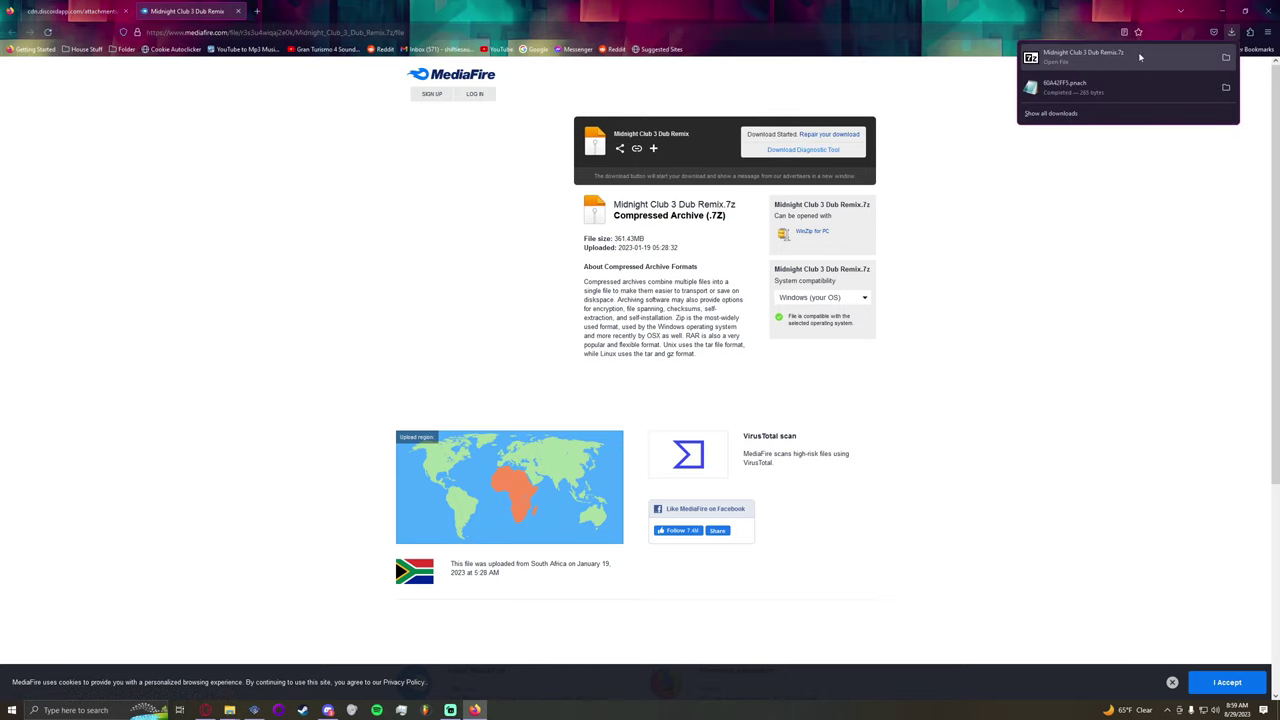
left_click(1123, 53)
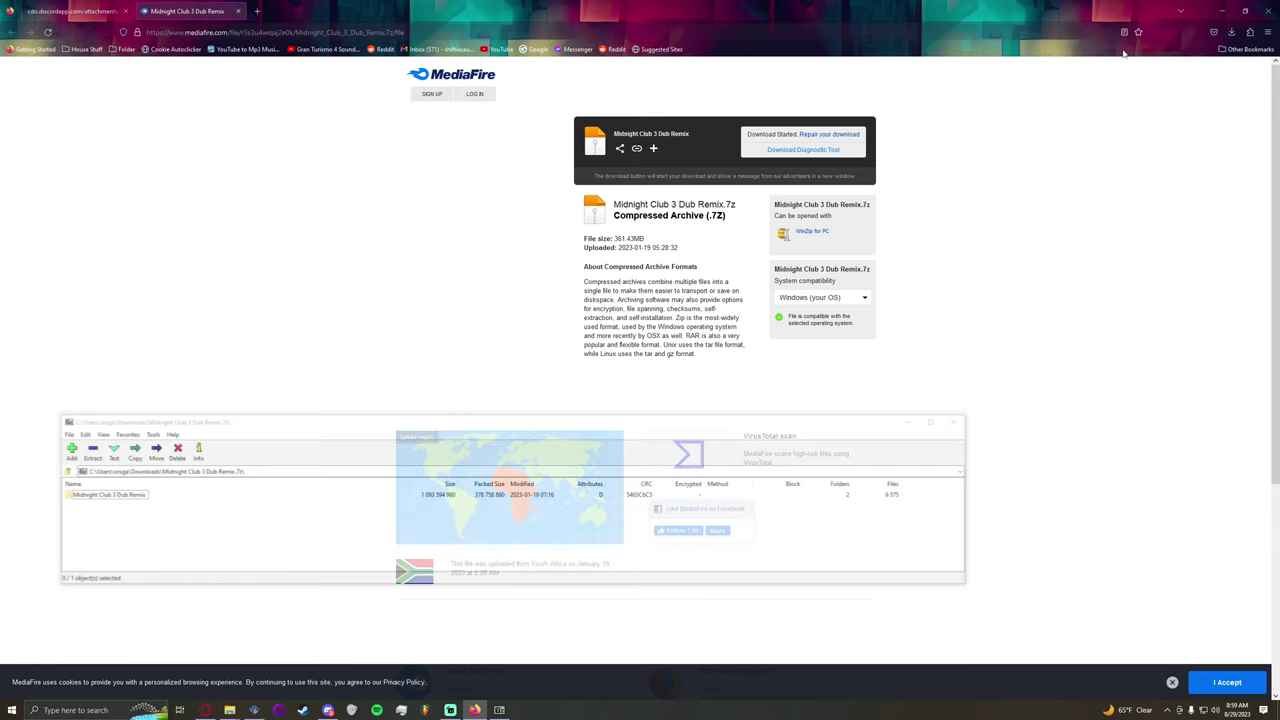
left_click(1272, 9)
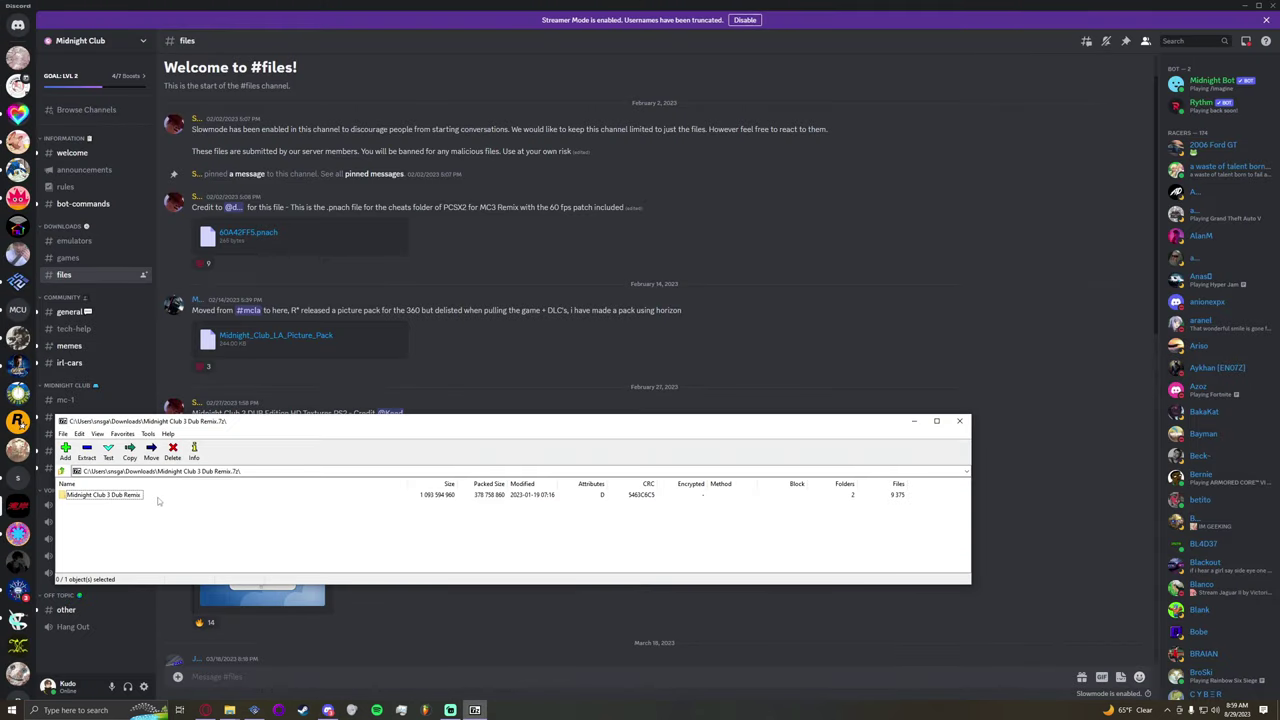
Step: Browse into the archive's Midnight Club 3 Dub Remix folder and select the SLUS-21355 folder
double_click(140, 496)
left_click_drag(214, 421, 487, 67)
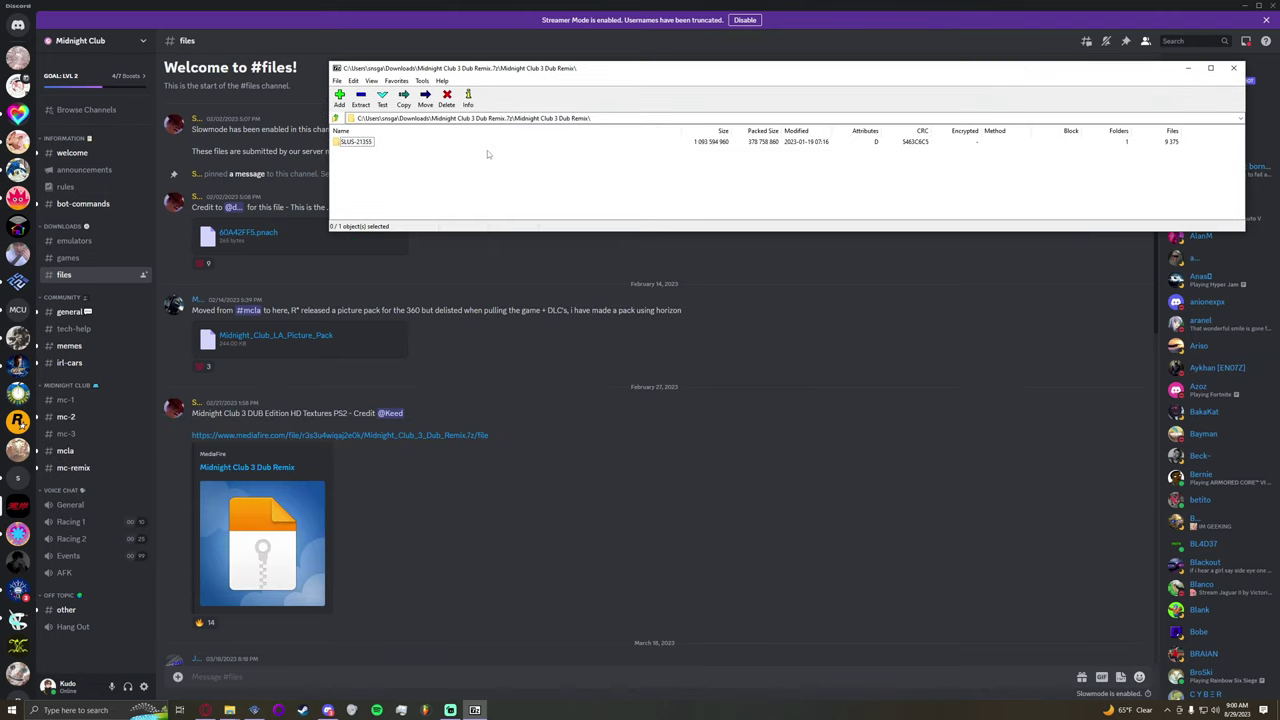
left_click(337, 118)
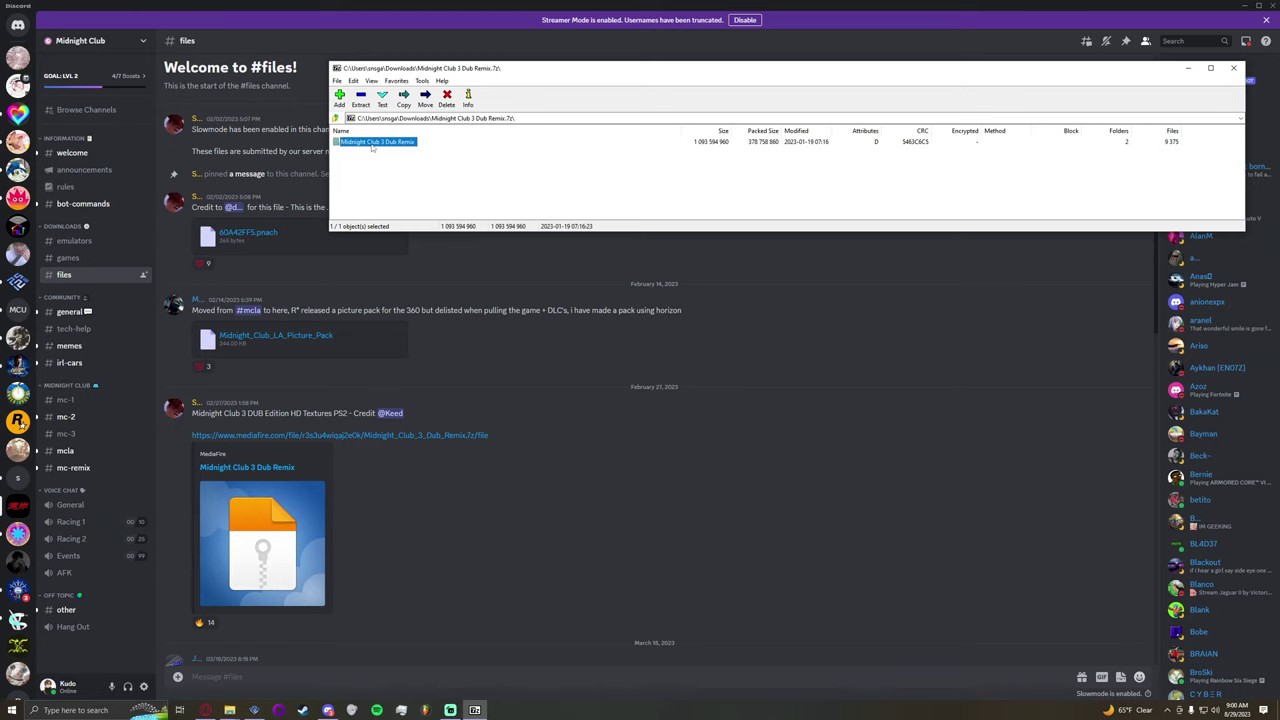
double_click(372, 145)
left_click(360, 146)
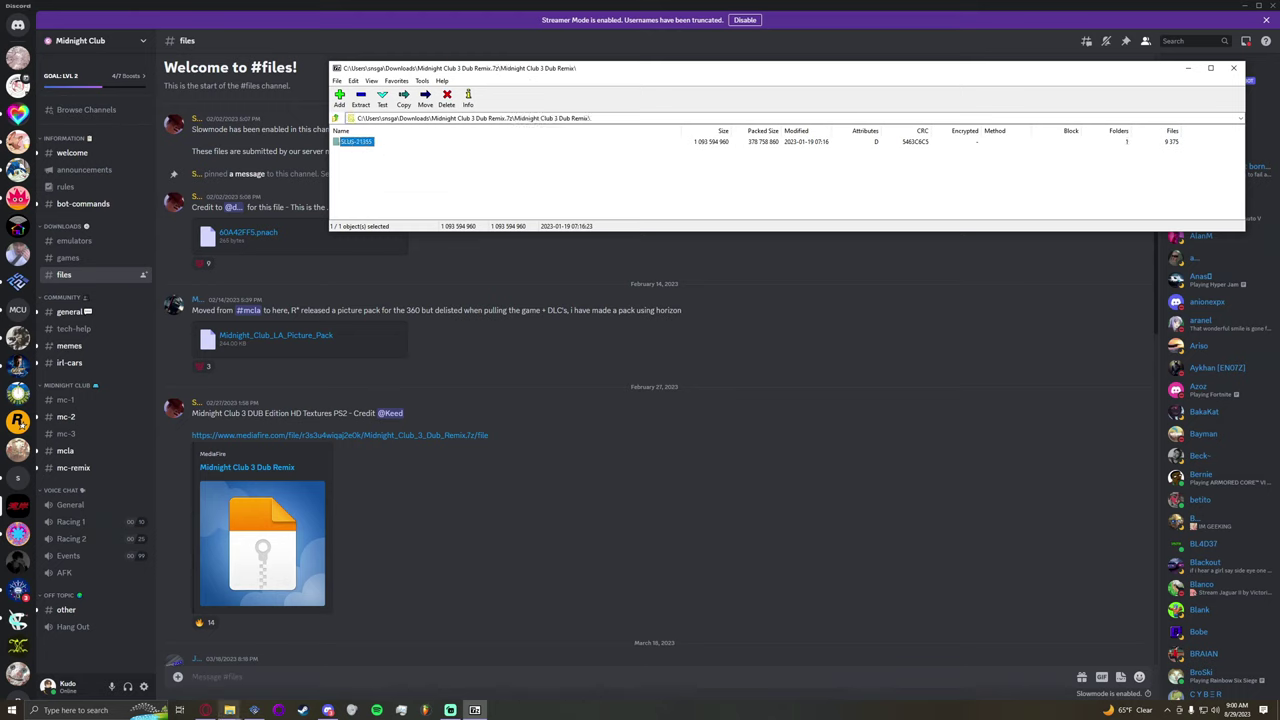
Step: In File Explorer, open the SLUS-21355 folder inside the textures folder of PCSX2 1.7.2 DEV
mouse_move(231, 708)
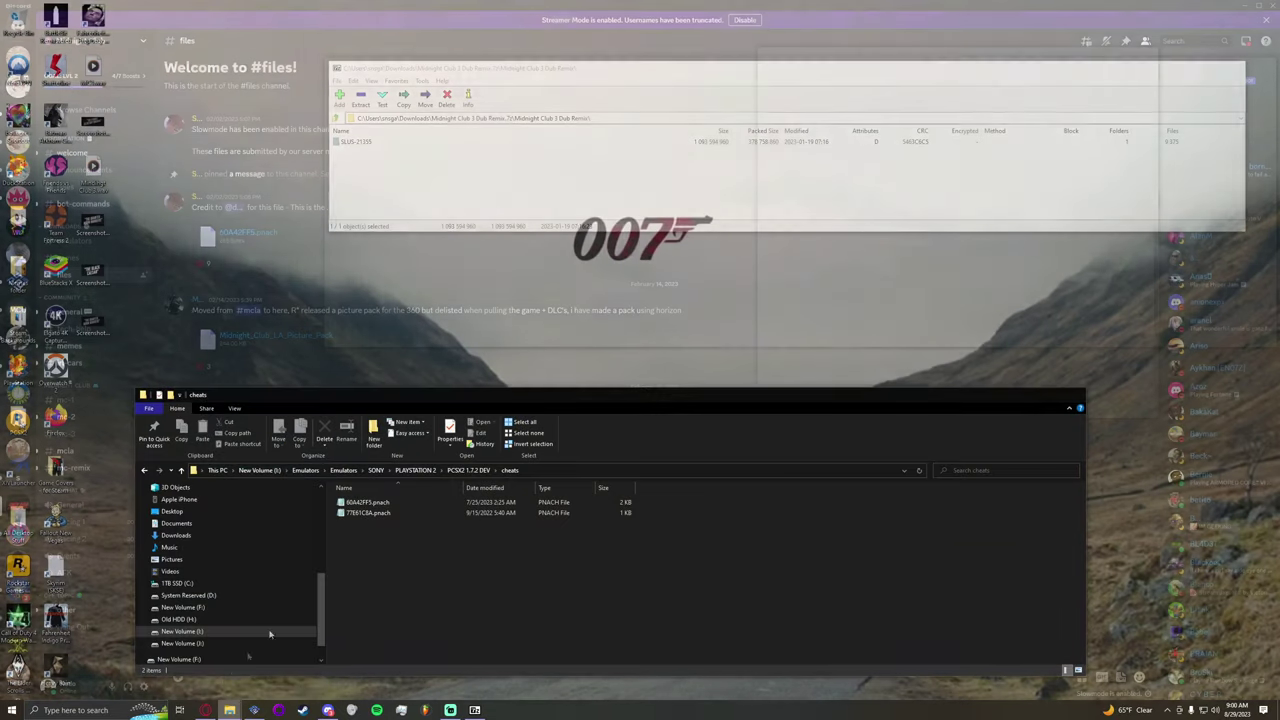
left_click(269, 634)
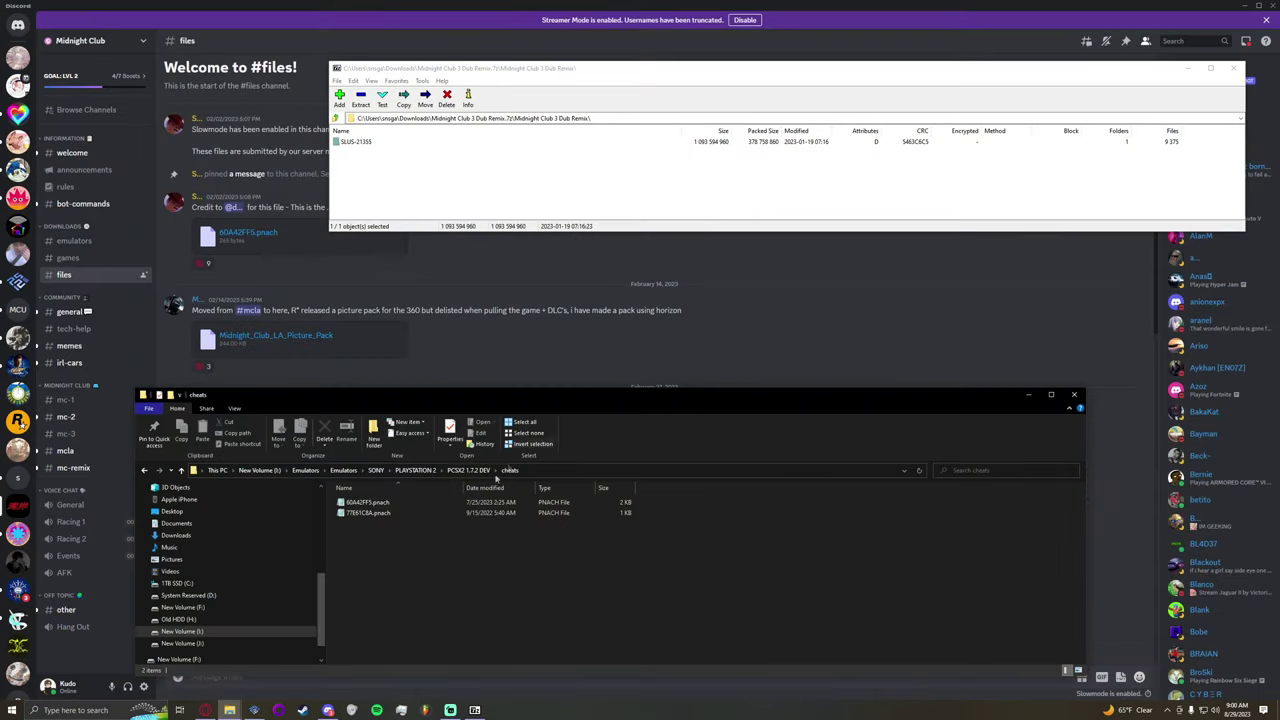
key("alt+Up")
scroll(443, 550, "down", 1)
scroll(430, 590, "down", 1)
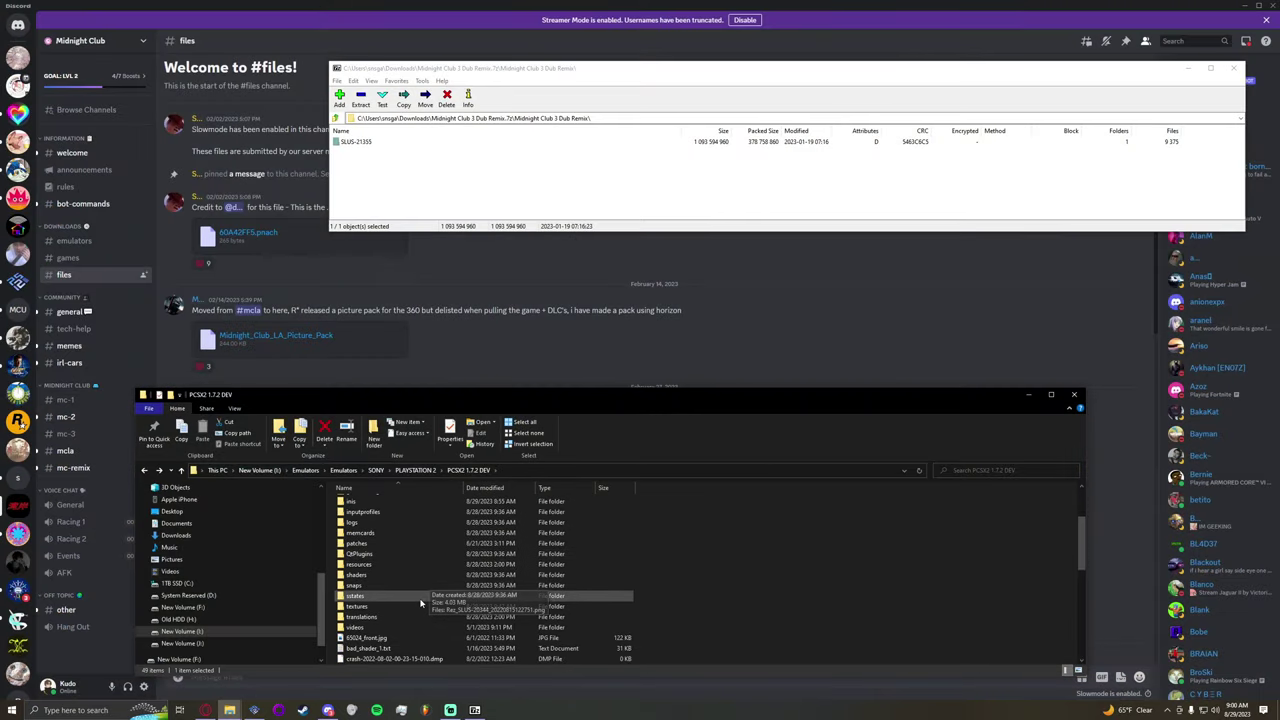
double_click(420, 606)
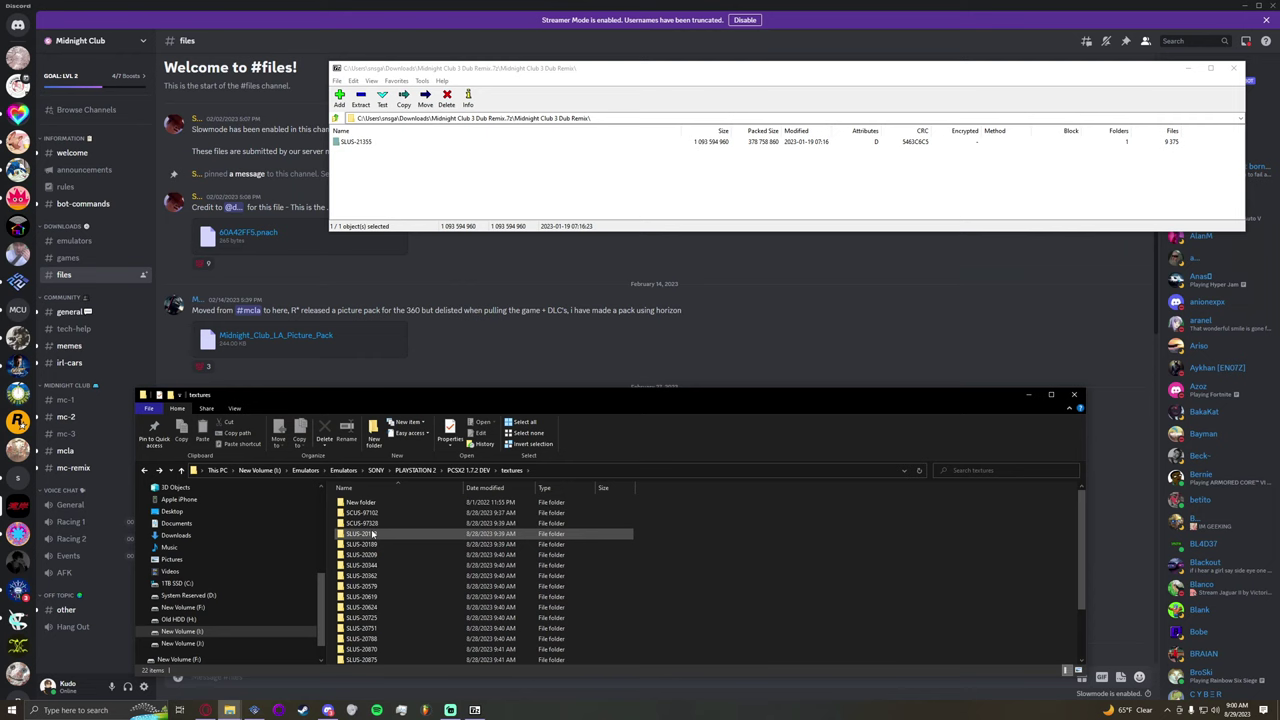
scroll(372, 540, "down", 2)
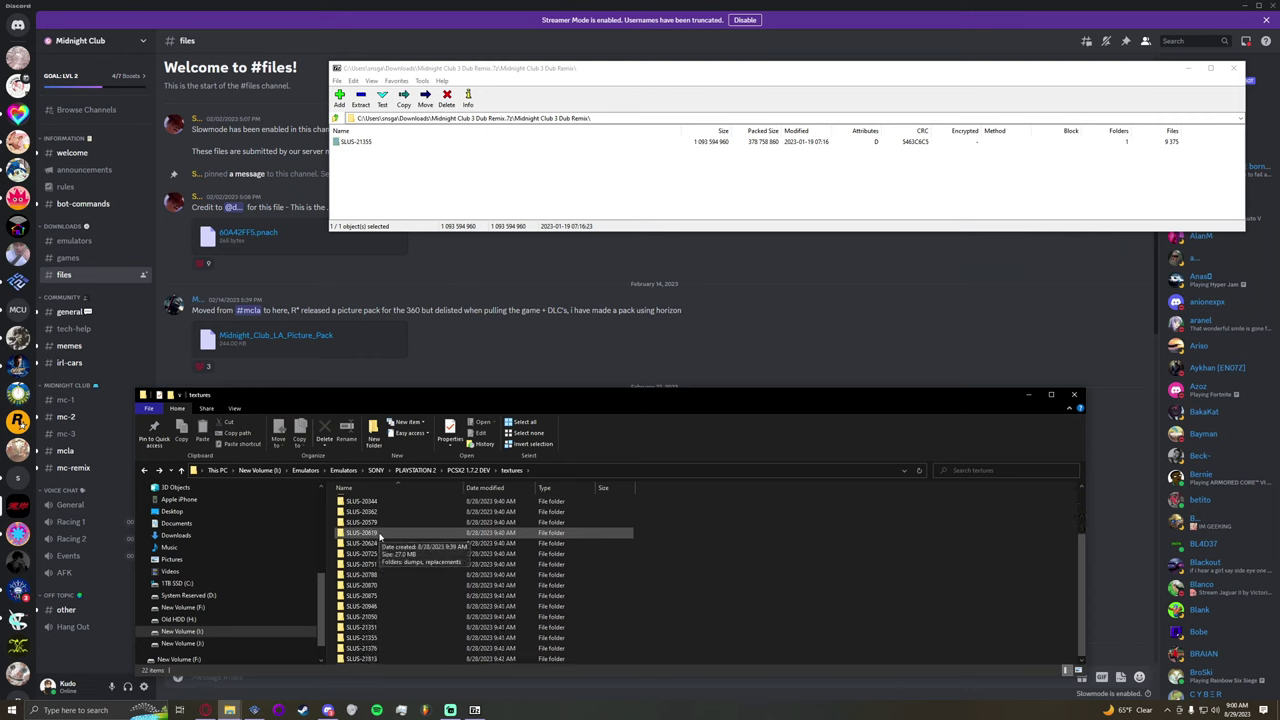
left_click(375, 640)
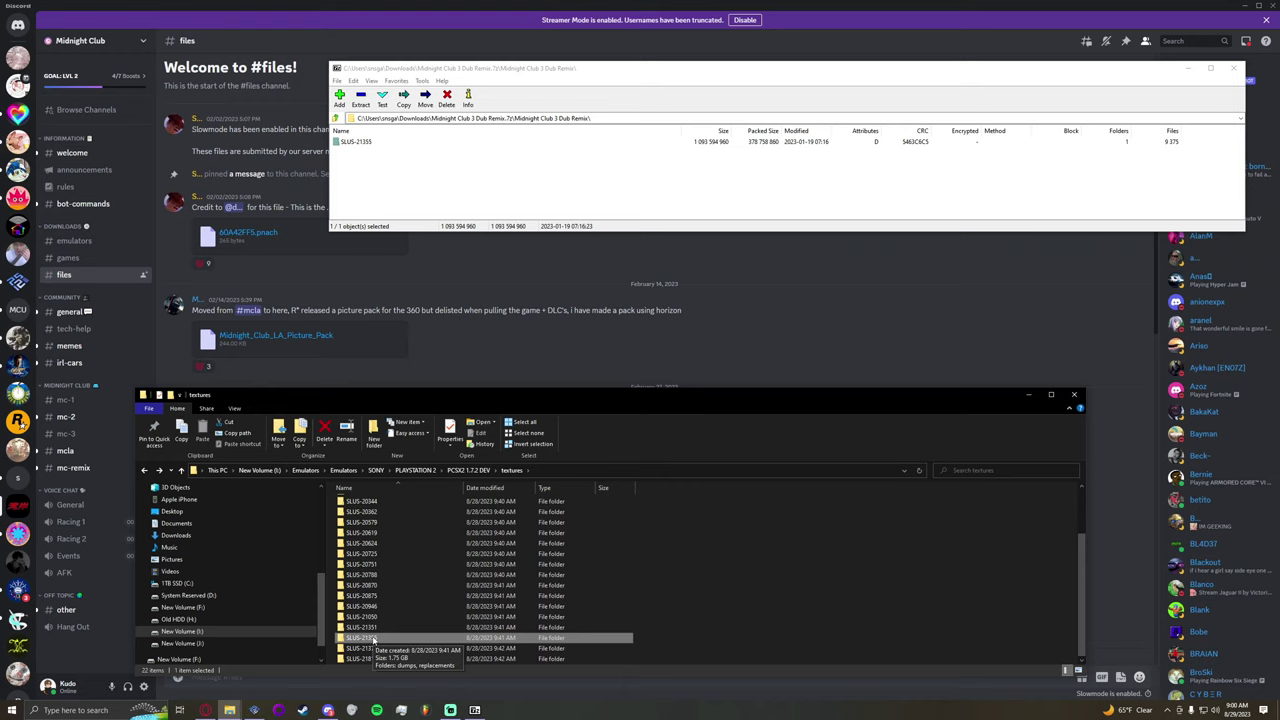
double_click(375, 640)
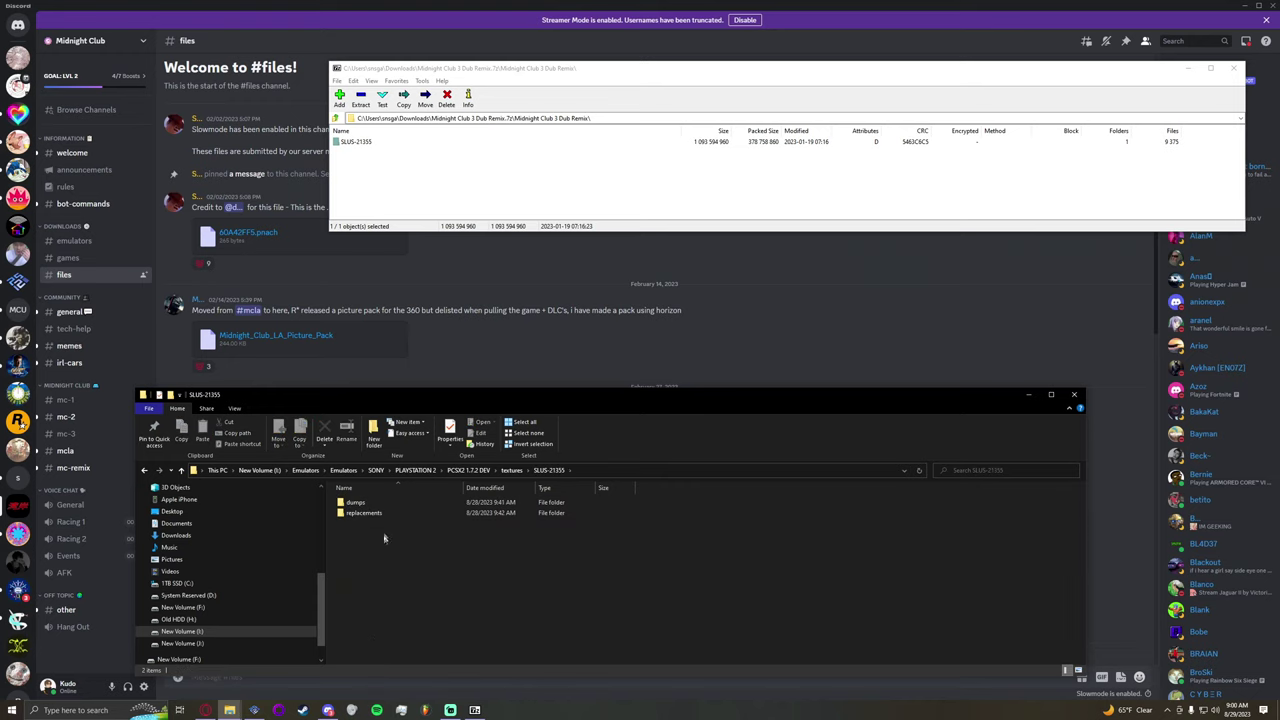
Step: Inspect the replacements folder under SLUS-21355 in the archive, then return to the archive's root and close it
double_click(354, 142)
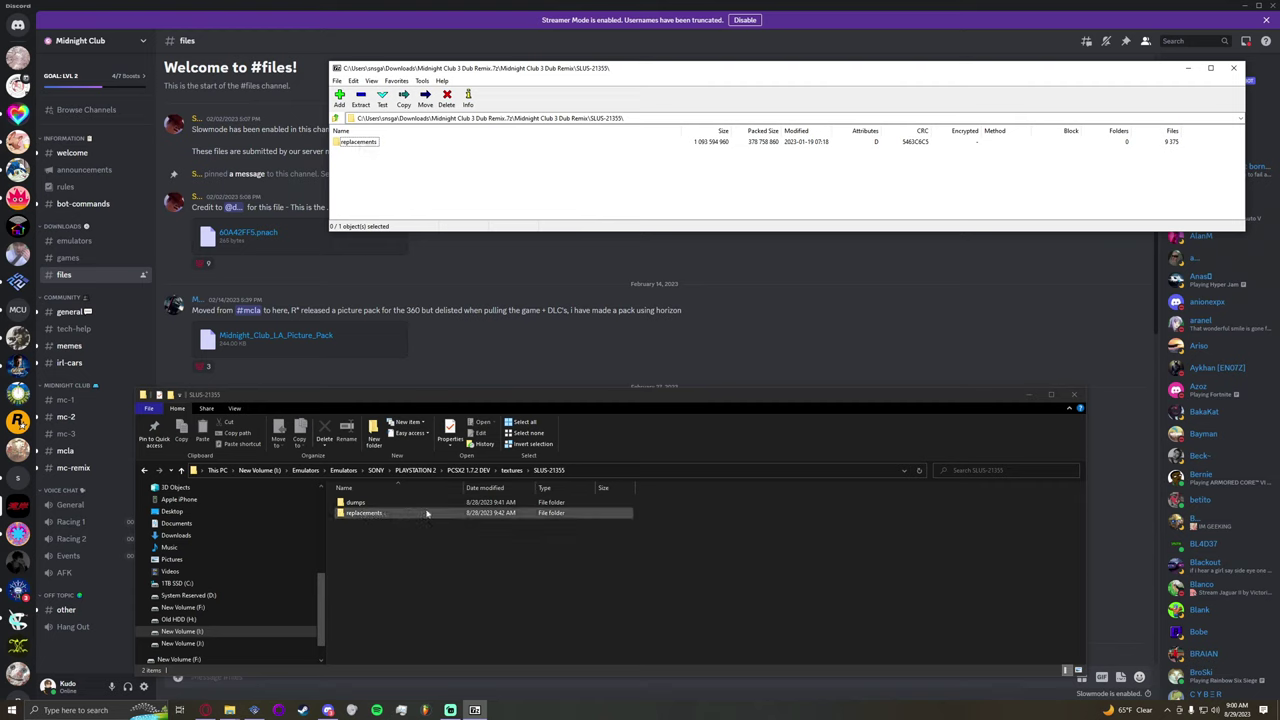
left_click(352, 143)
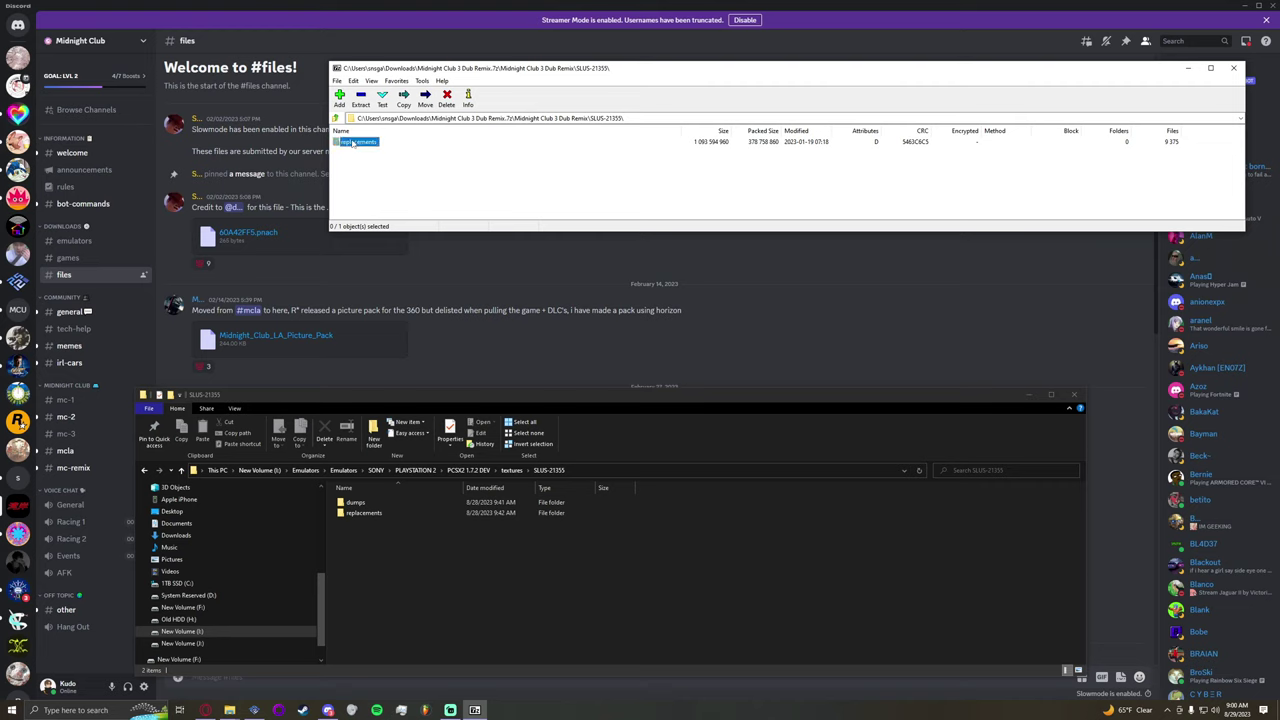
left_click(353, 141)
left_click(336, 118)
left_click(336, 118)
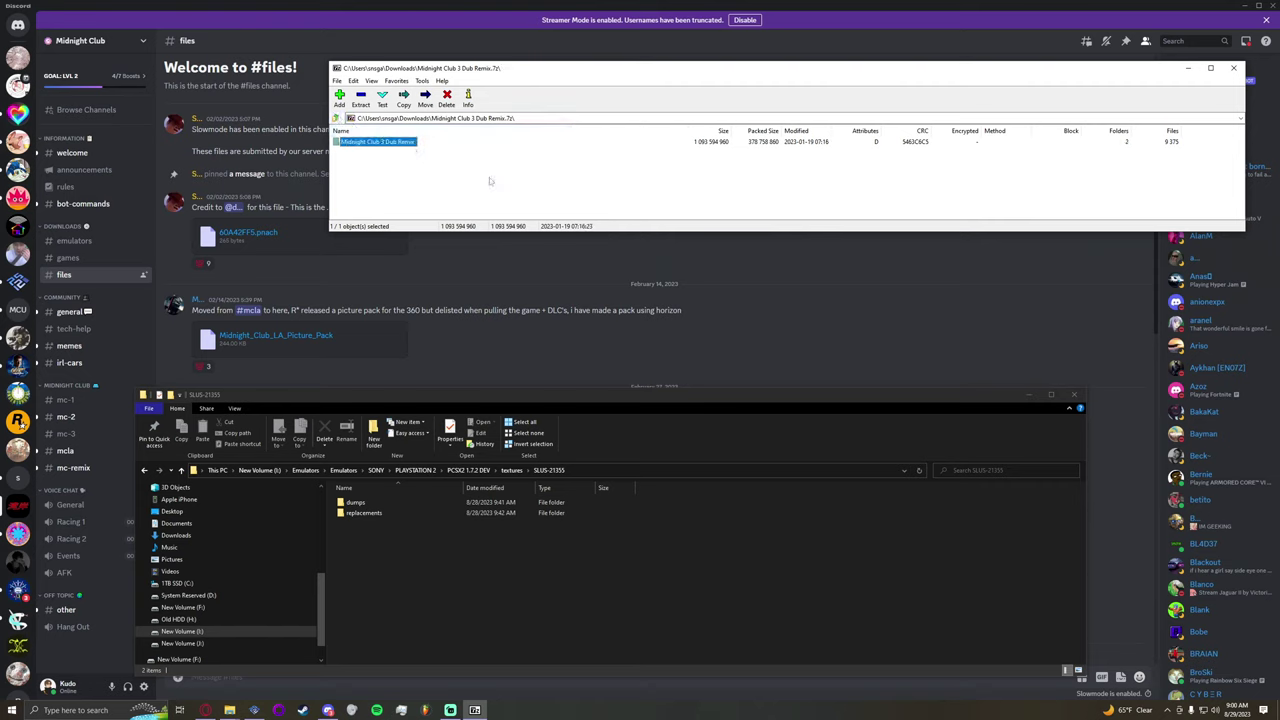
left_click(1233, 67)
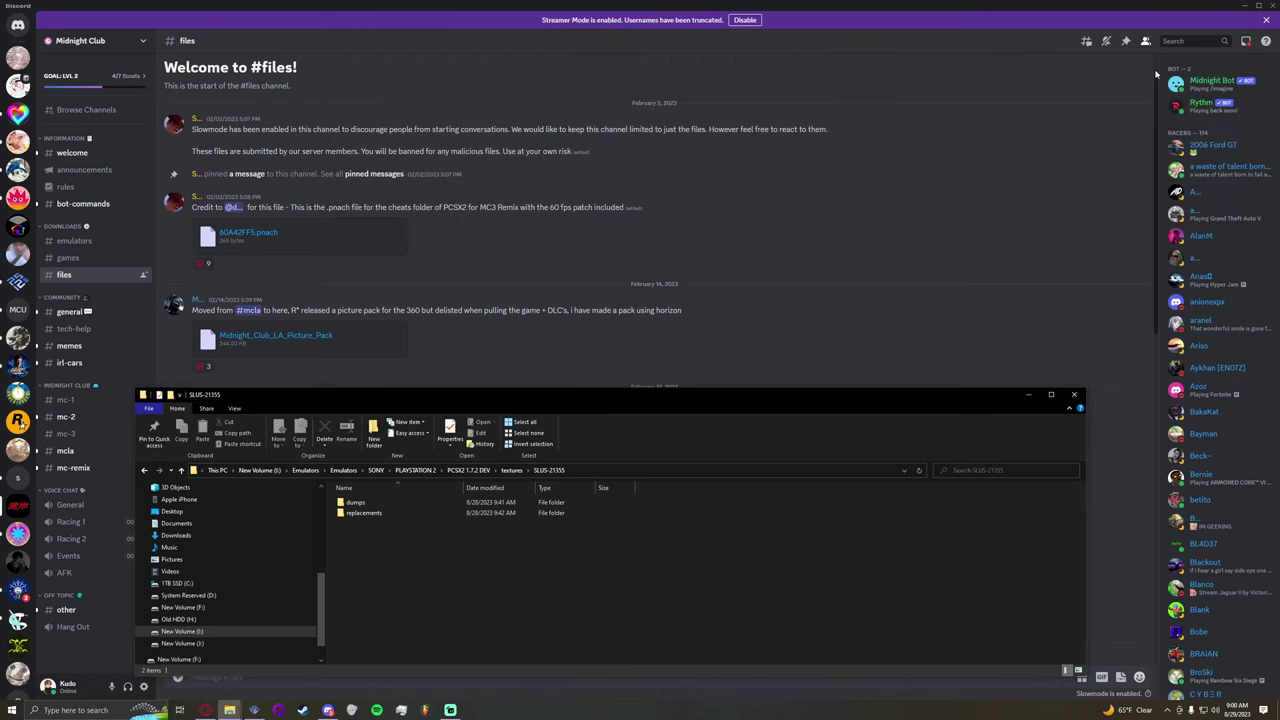
Step: Switch from Discord's files channel back to PCSX2, close its settings, and continue the paused cruise
left_click(704, 186)
scroll(720, 220, "down", 5)
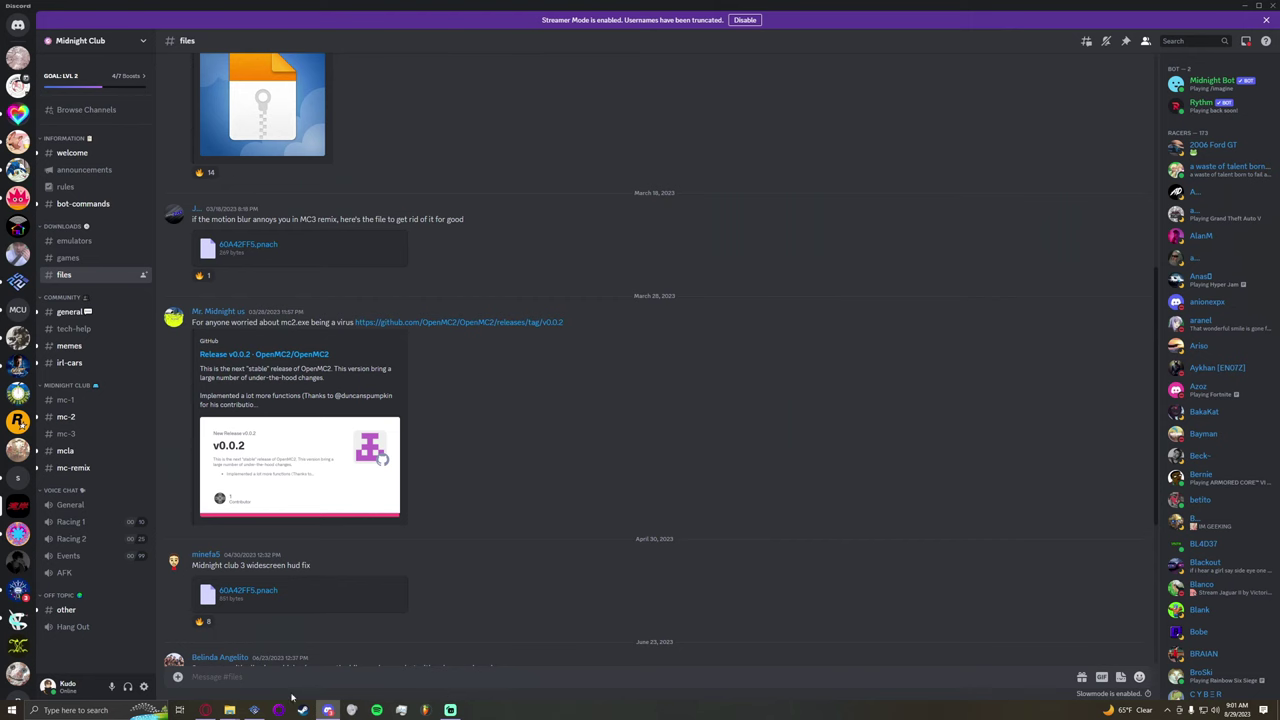
left_click(254, 710)
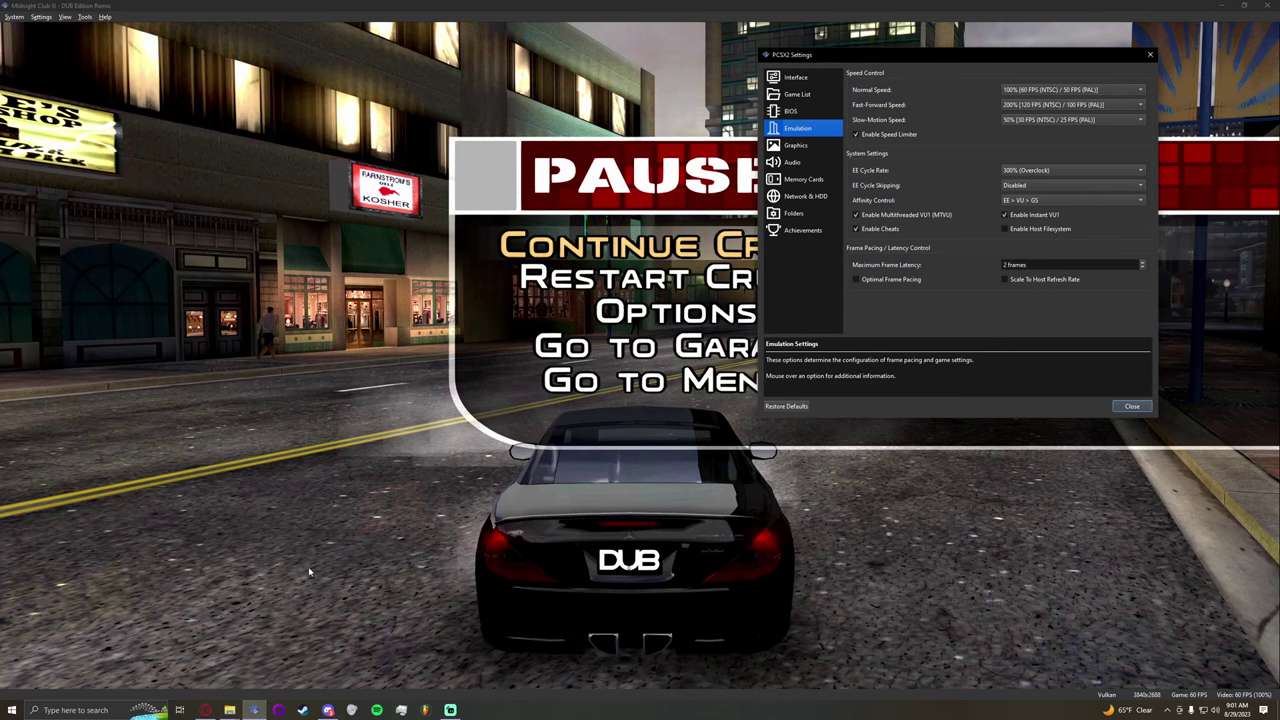
left_click(1130, 407)
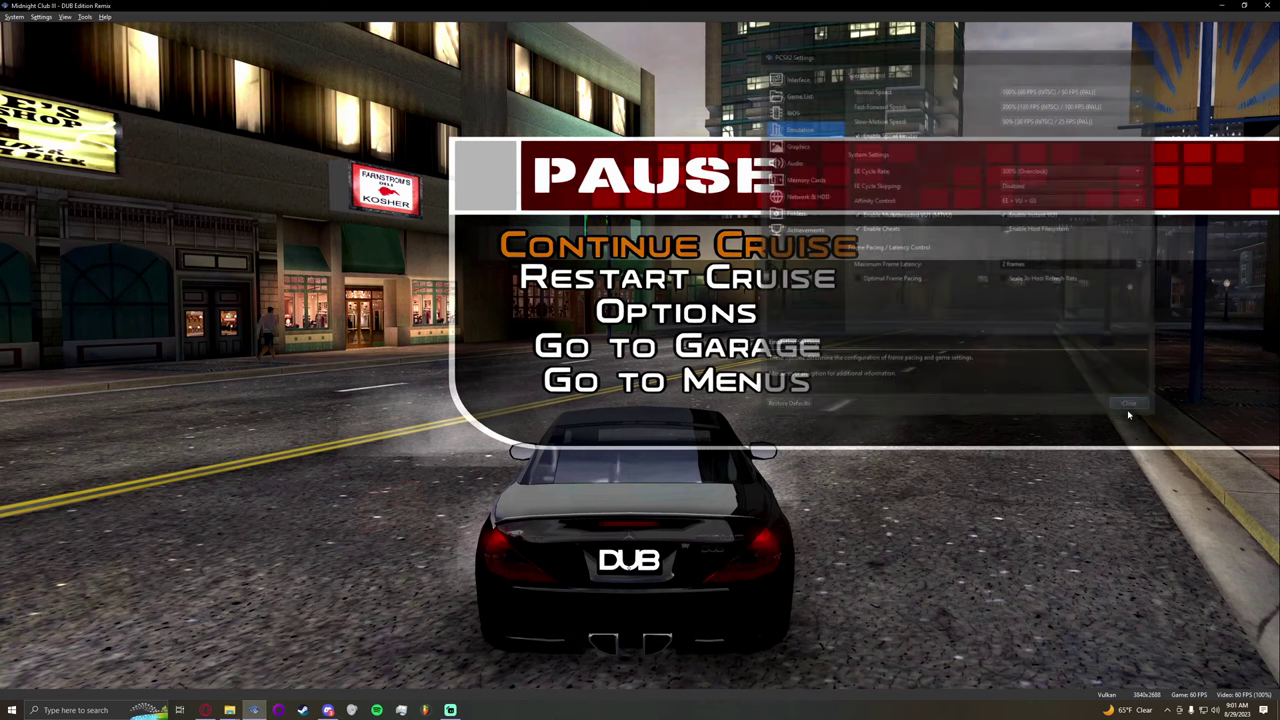
key("Return")
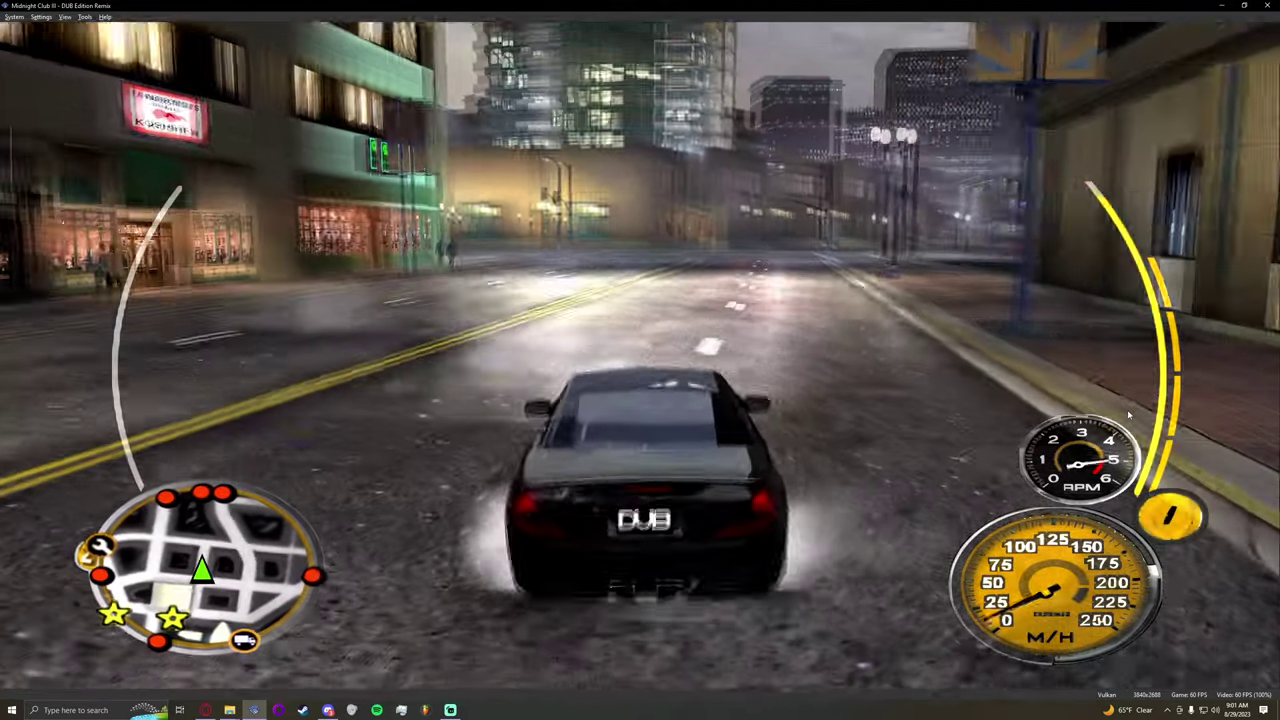
Step: Drive the car through several city streets, then pause the cruise and view the car up close
key("Left")
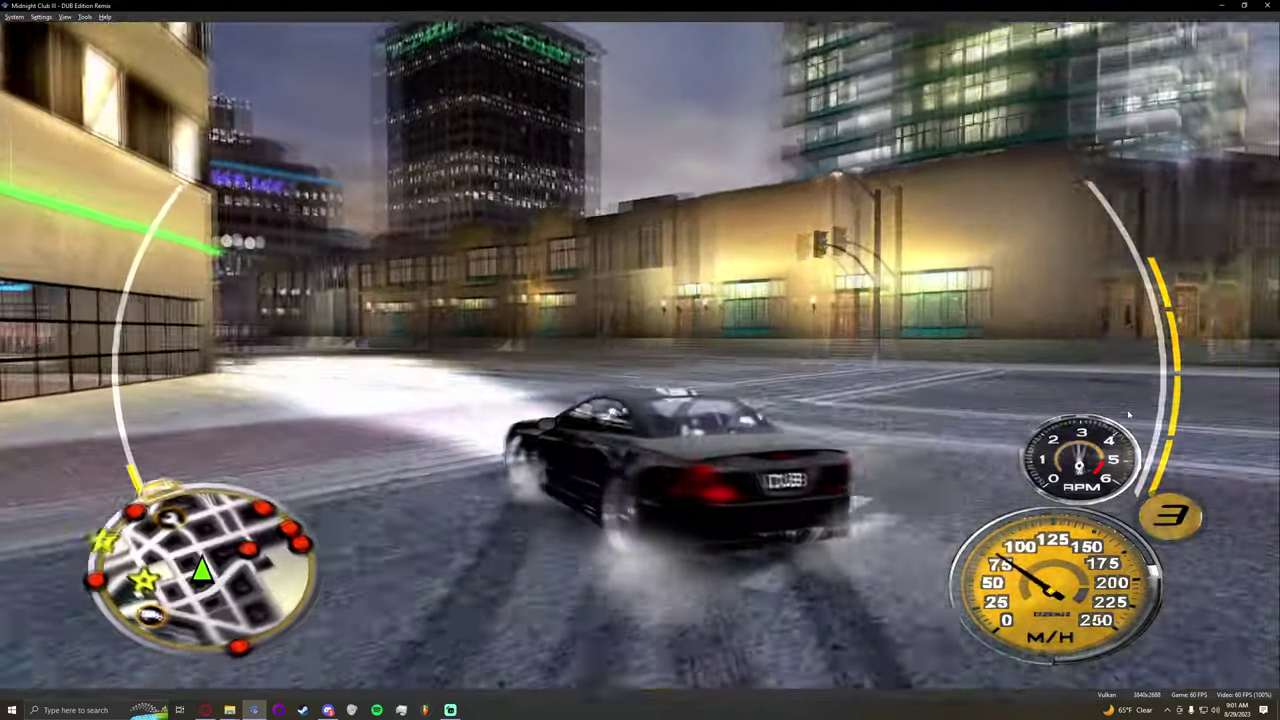
key("Left")
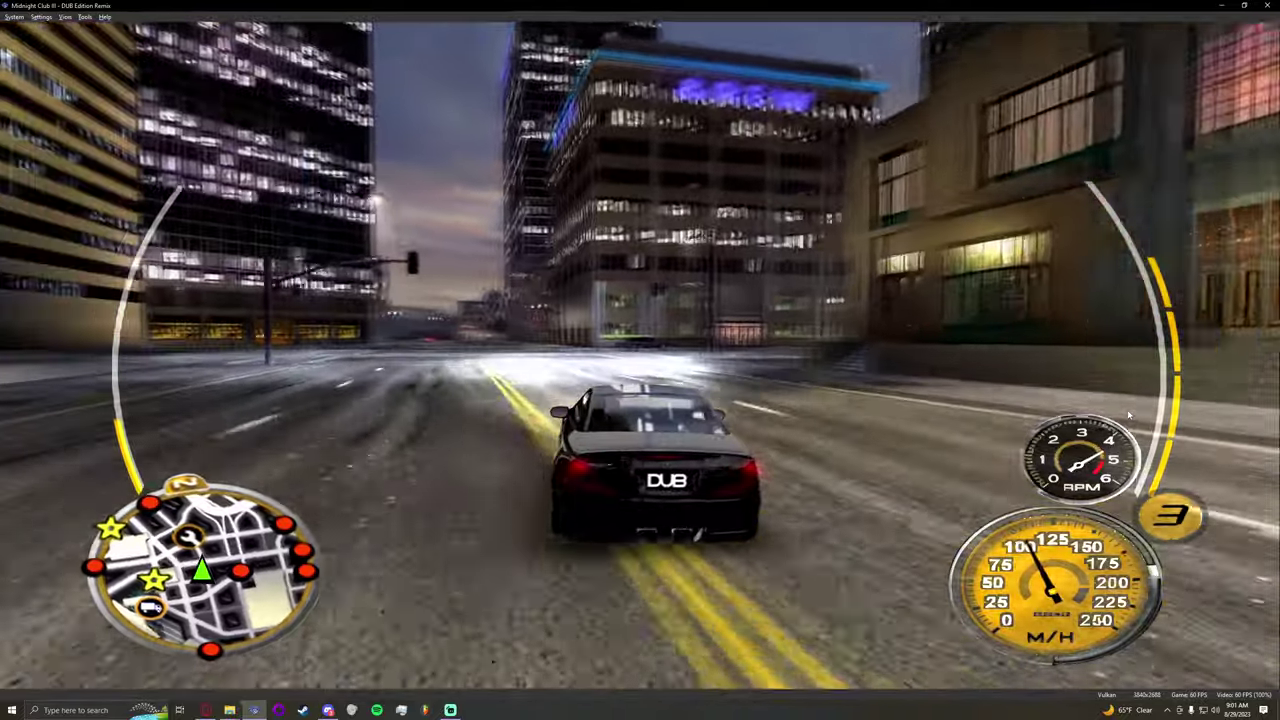
key("Right")
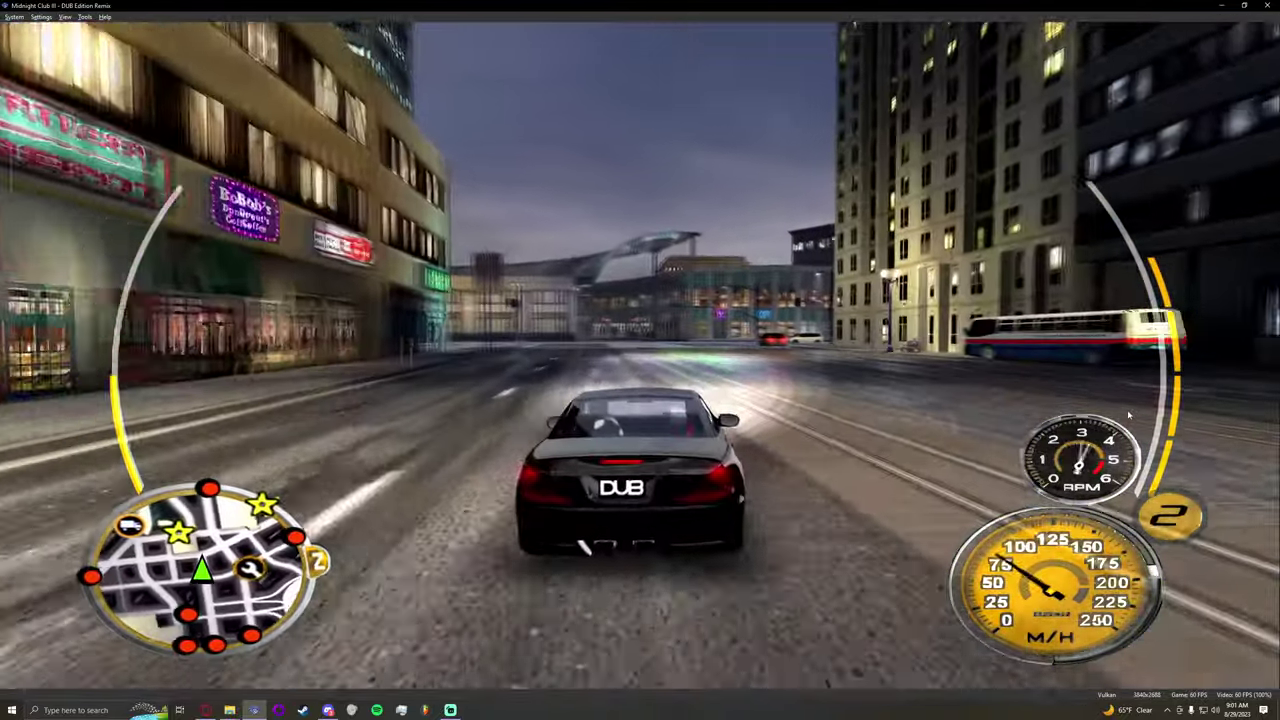
key("Right")
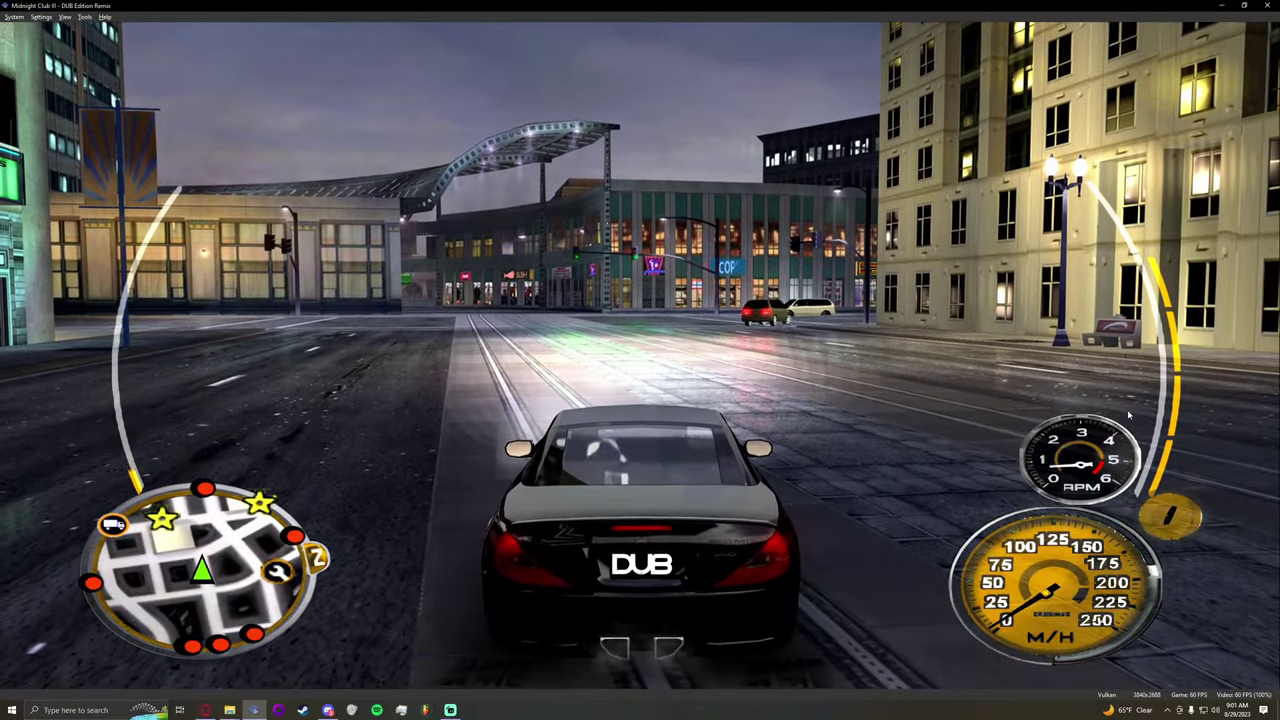
key("Left")
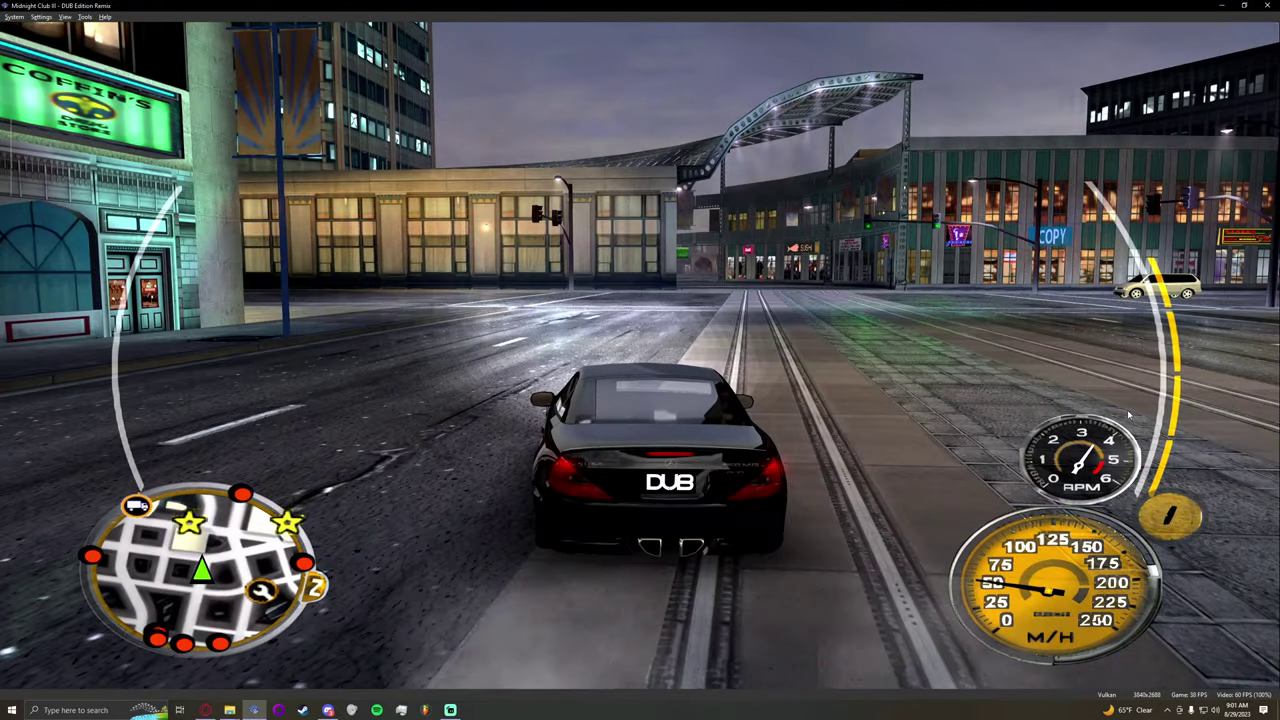
key("Escape")
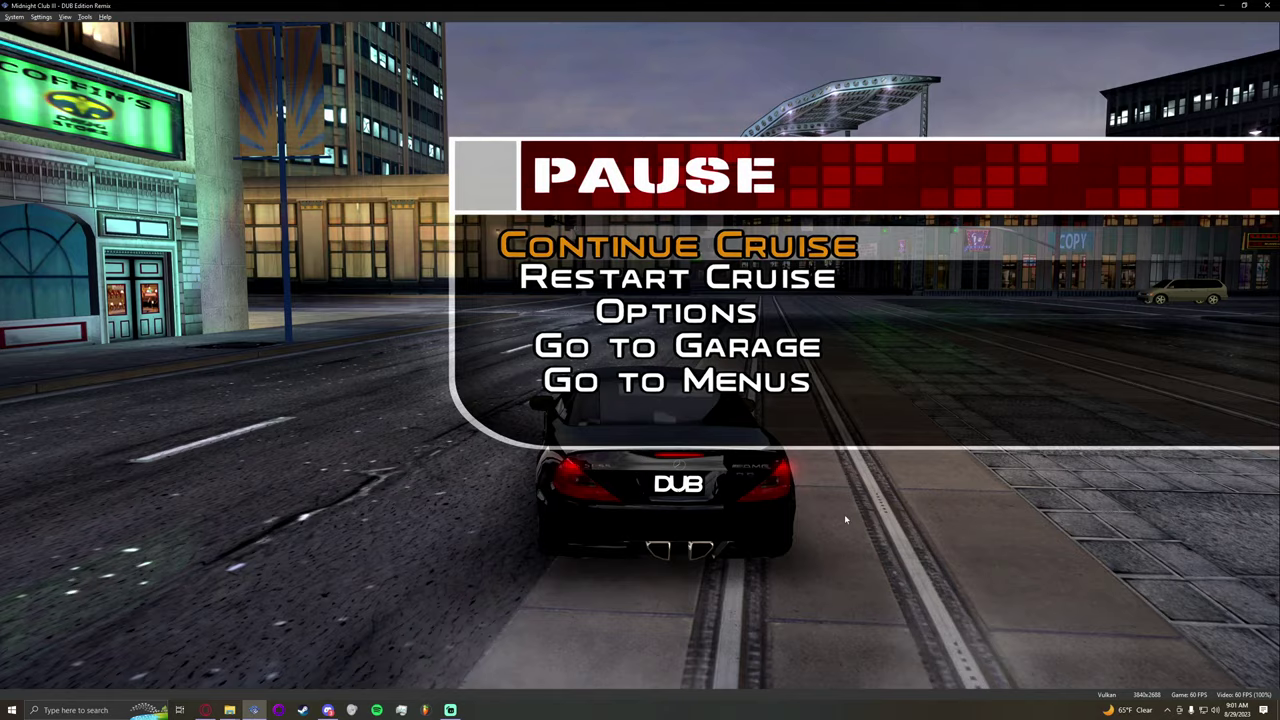
key("Return")
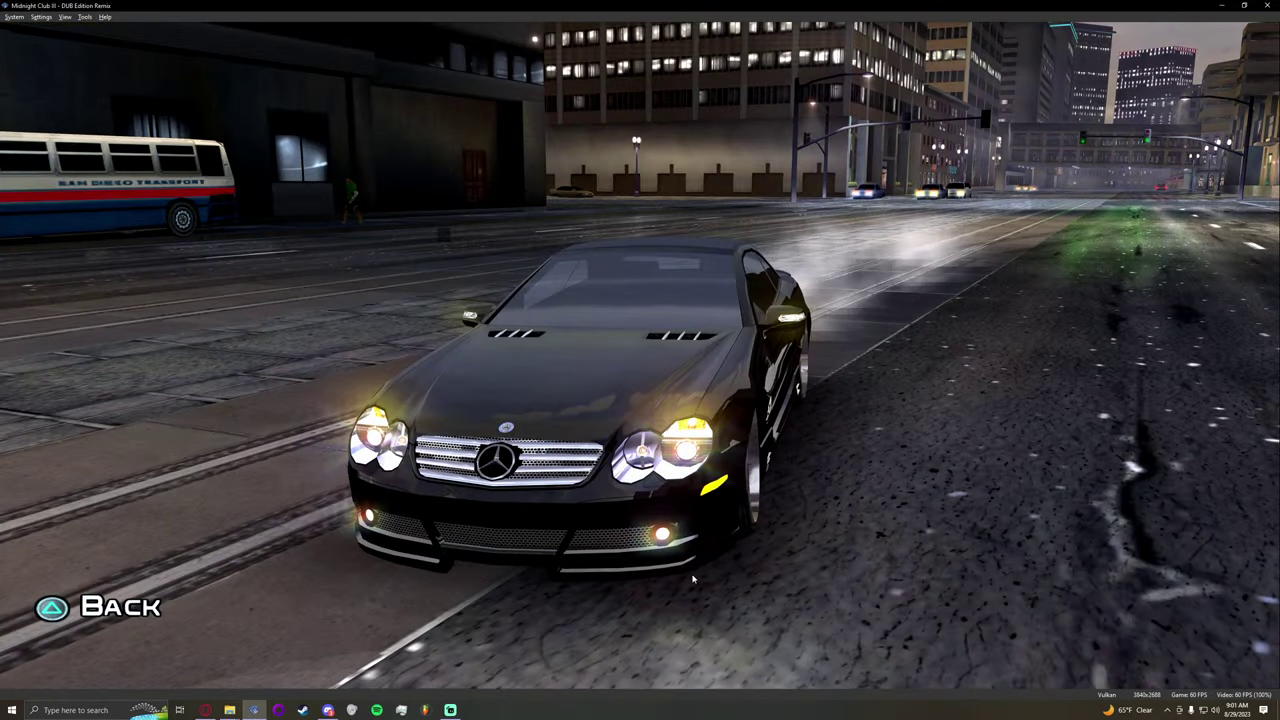
Step: Switch to Discord's files channel, locate the MC3 Remix motion blur removal post, and download its 60A42FF5.pnach file
left_click(206, 710)
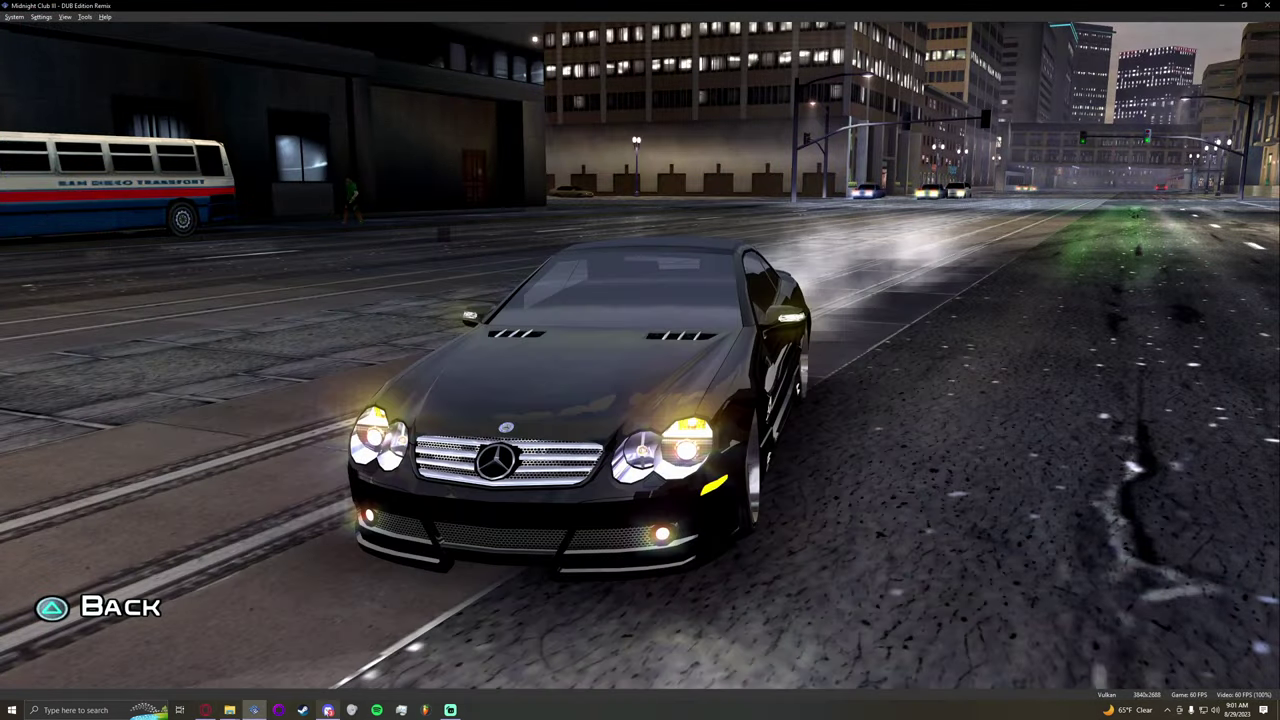
left_click(328, 710)
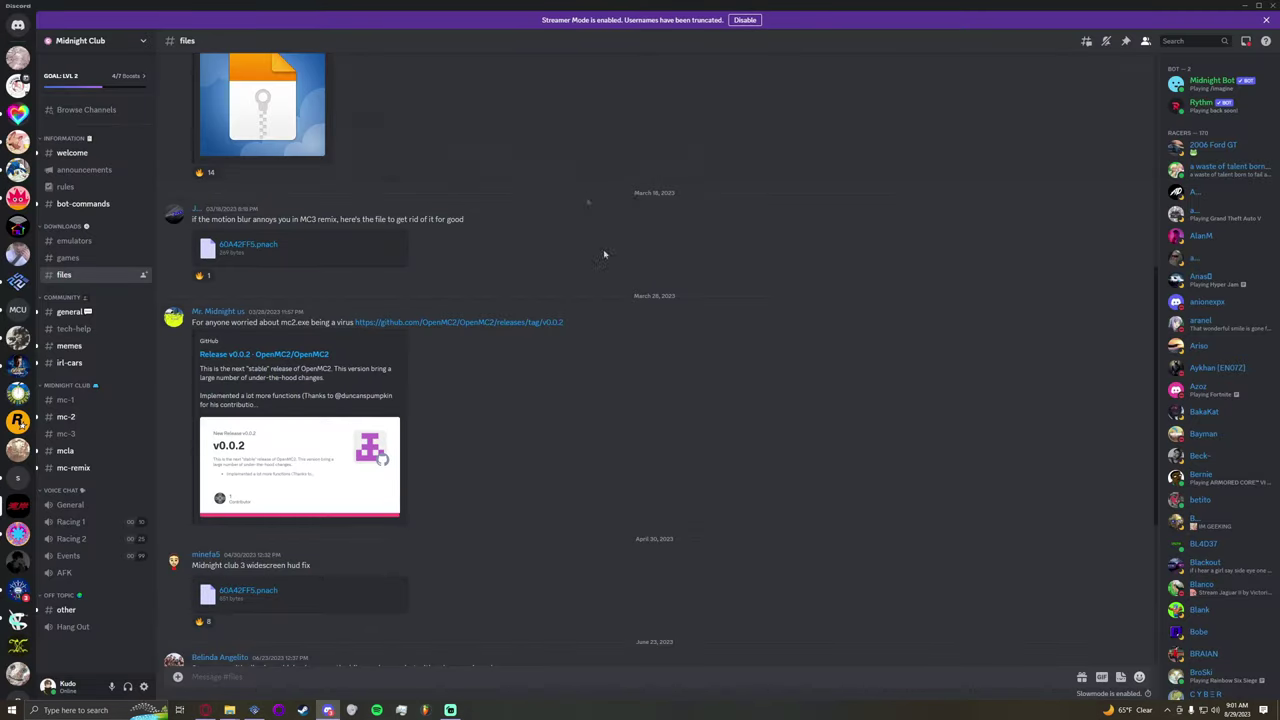
scroll(480, 350, "down", 3)
scroll(360, 288, "up", 1)
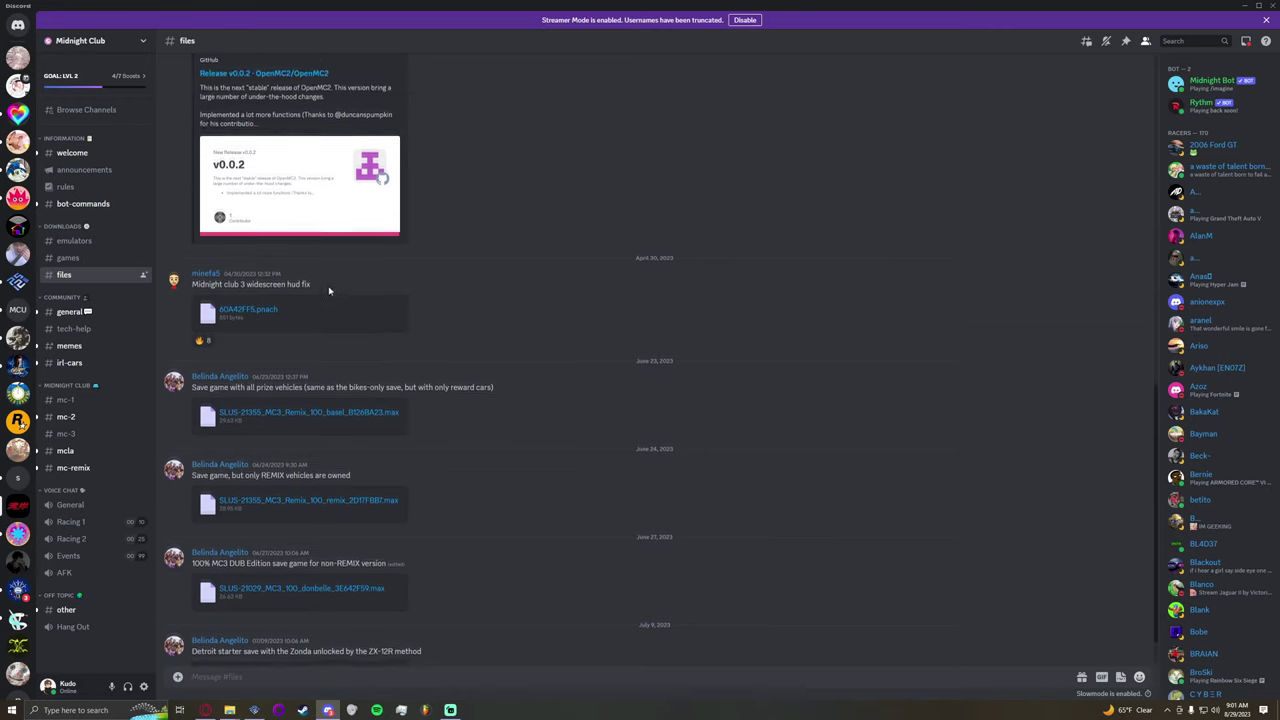
scroll(329, 290, "up", 4)
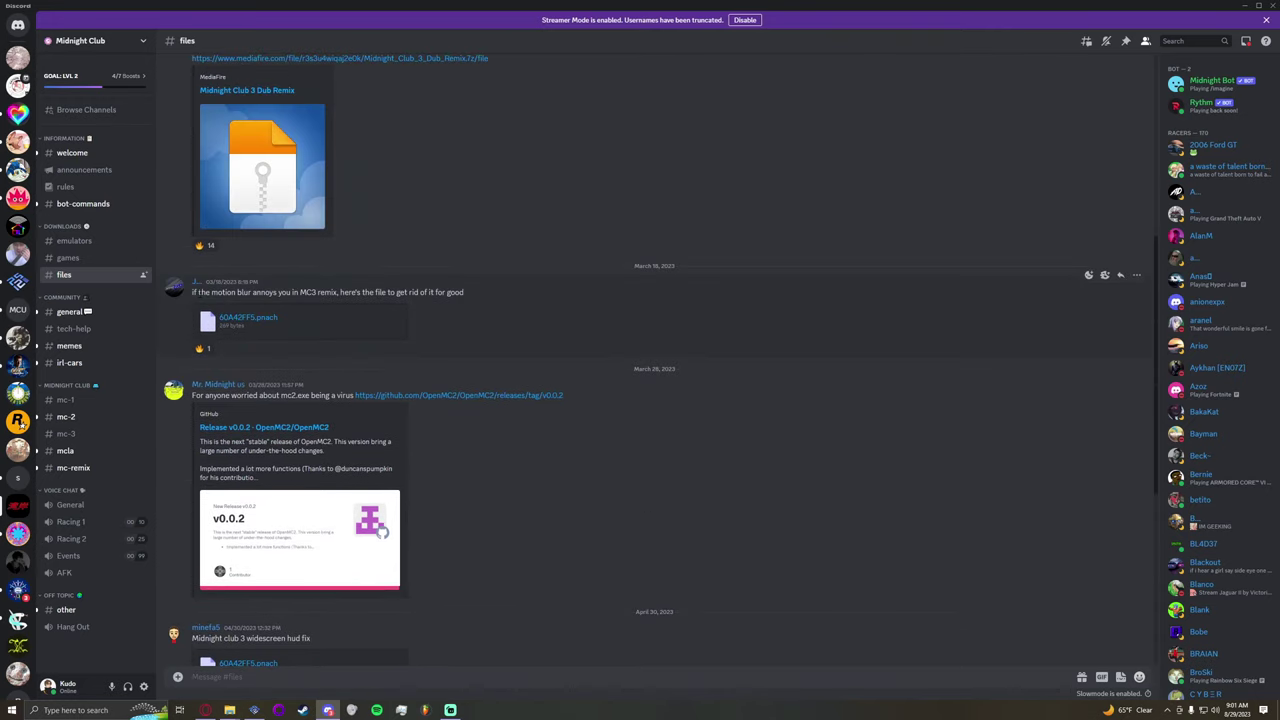
left_click_drag(195, 292, 464, 296)
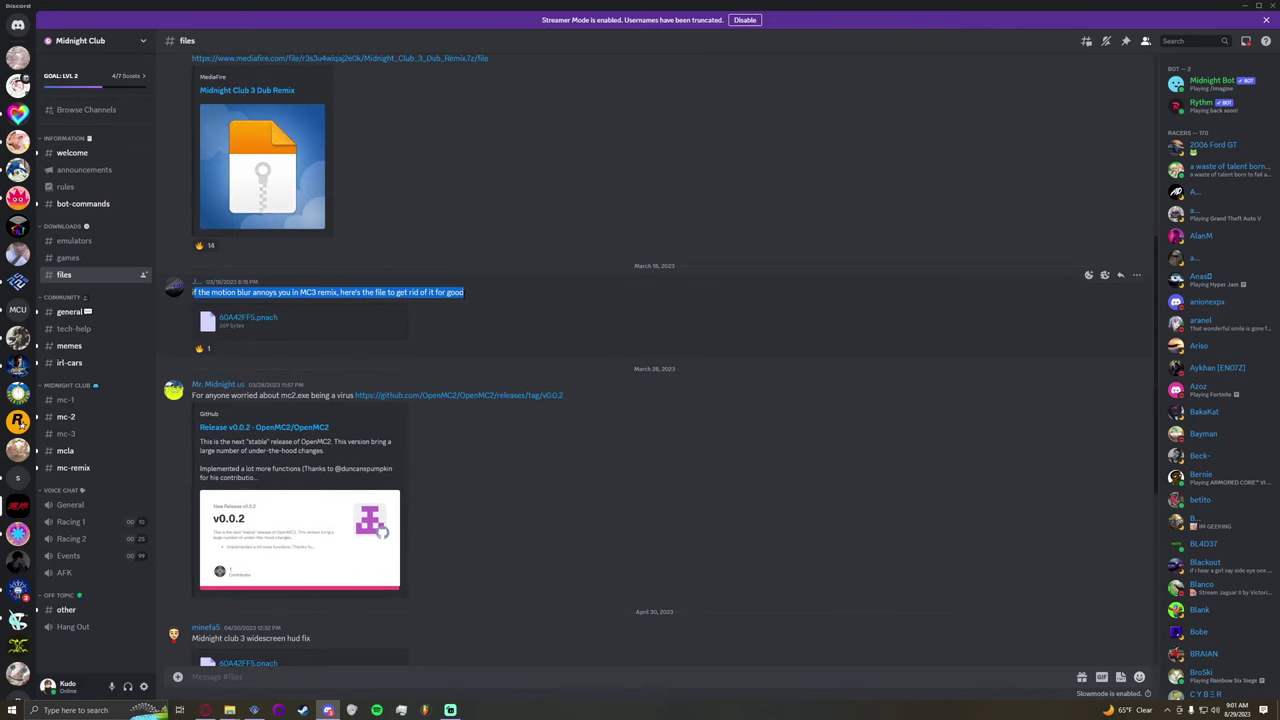
left_click(248, 317)
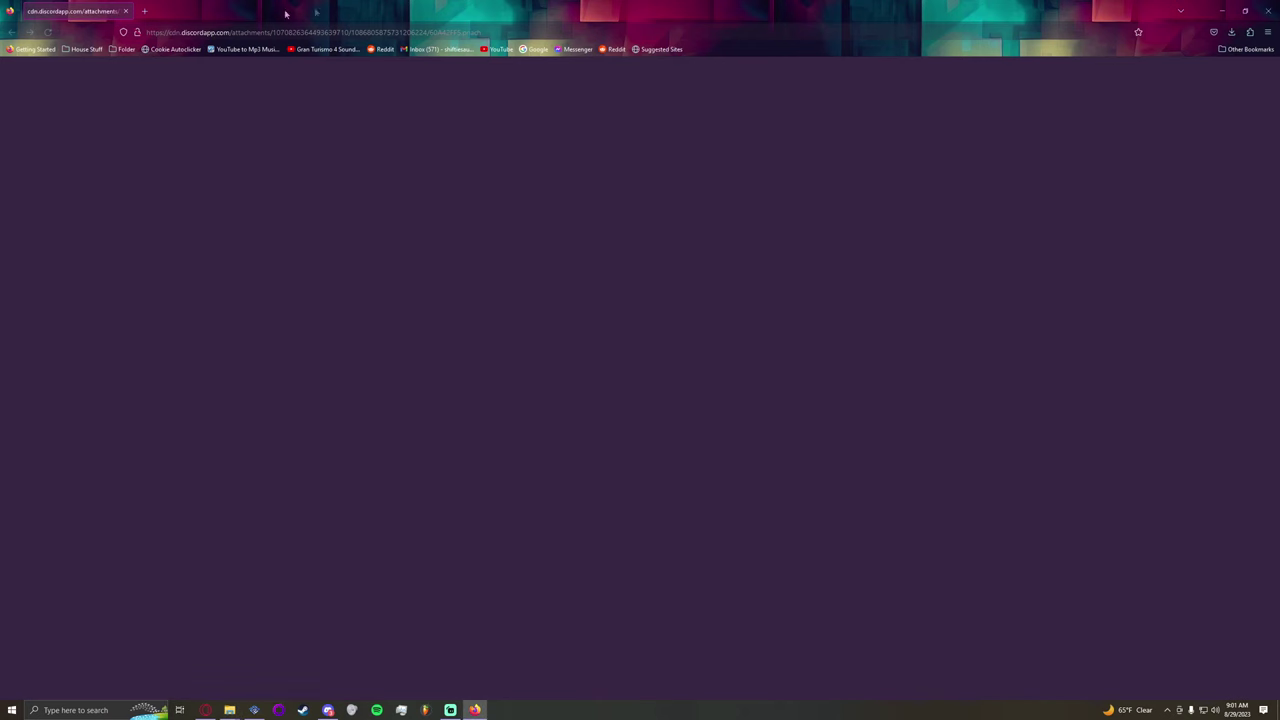
left_click(1268, 10)
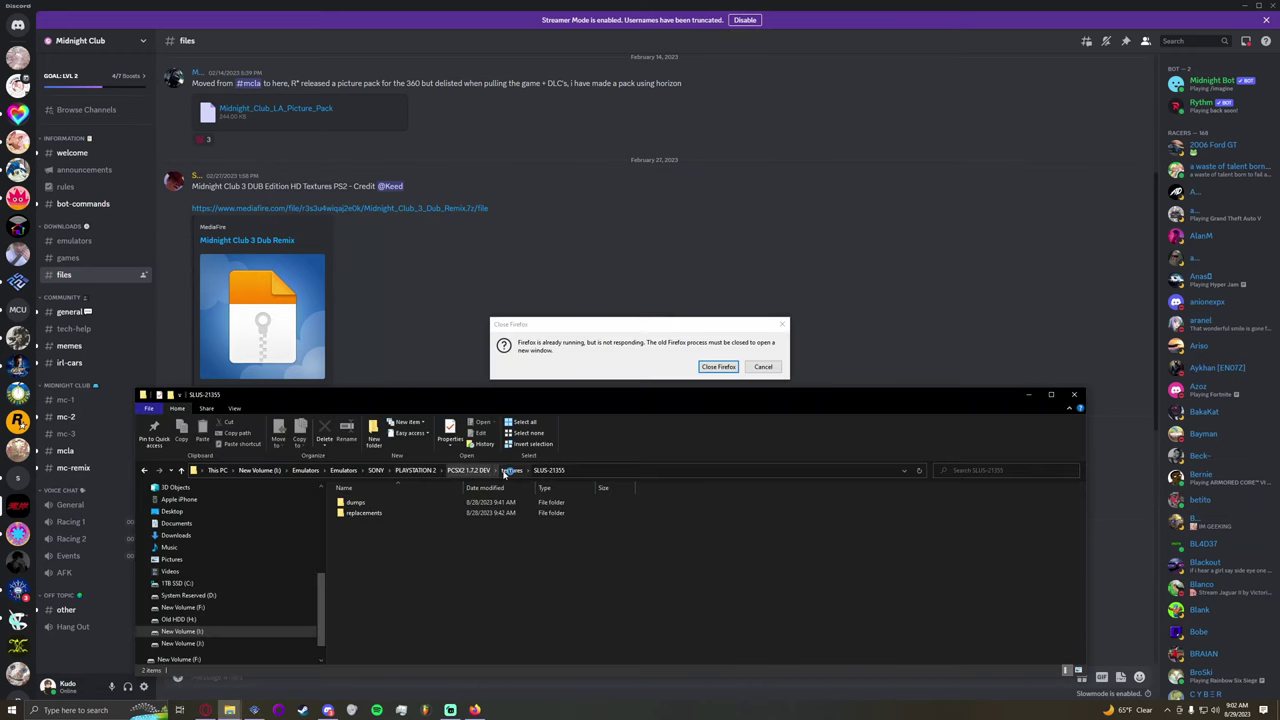
Step: In File Explorer, go to the cheats folder of PCSX2 1.7.2 DEV and open 60A42FF5.pnach
left_click(475, 469)
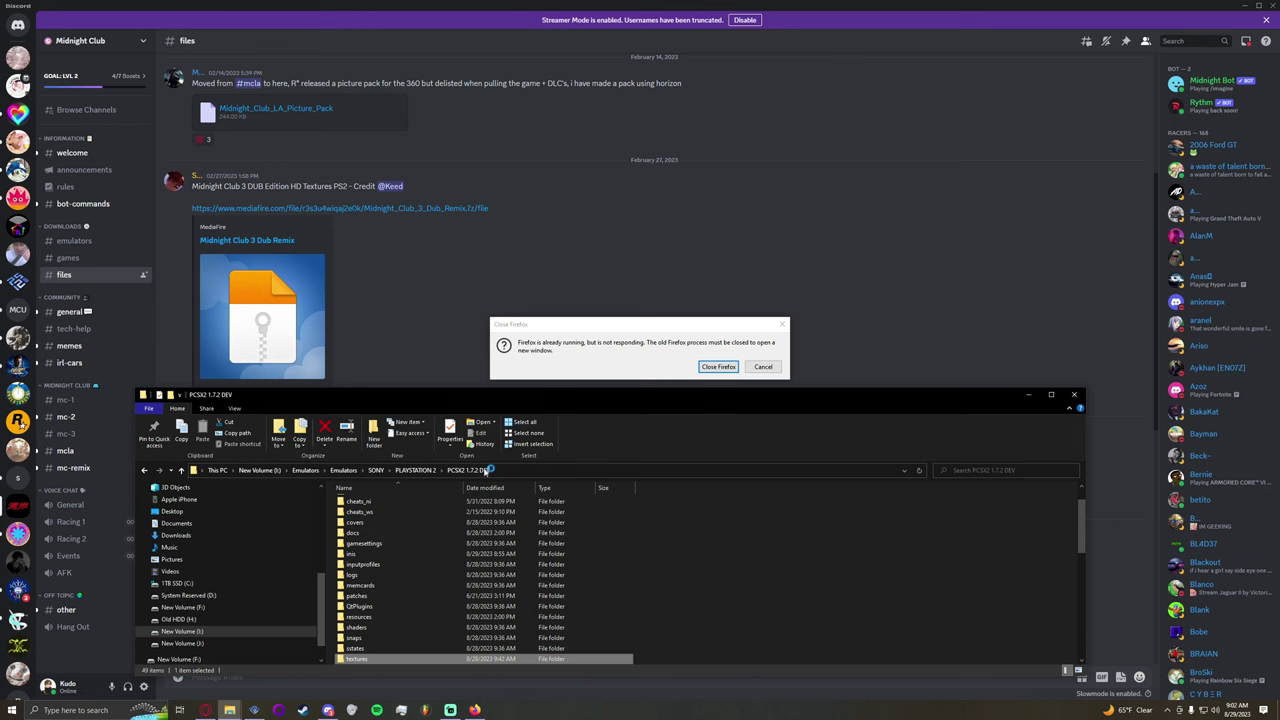
scroll(380, 530, "up", 3)
double_click(360, 521)
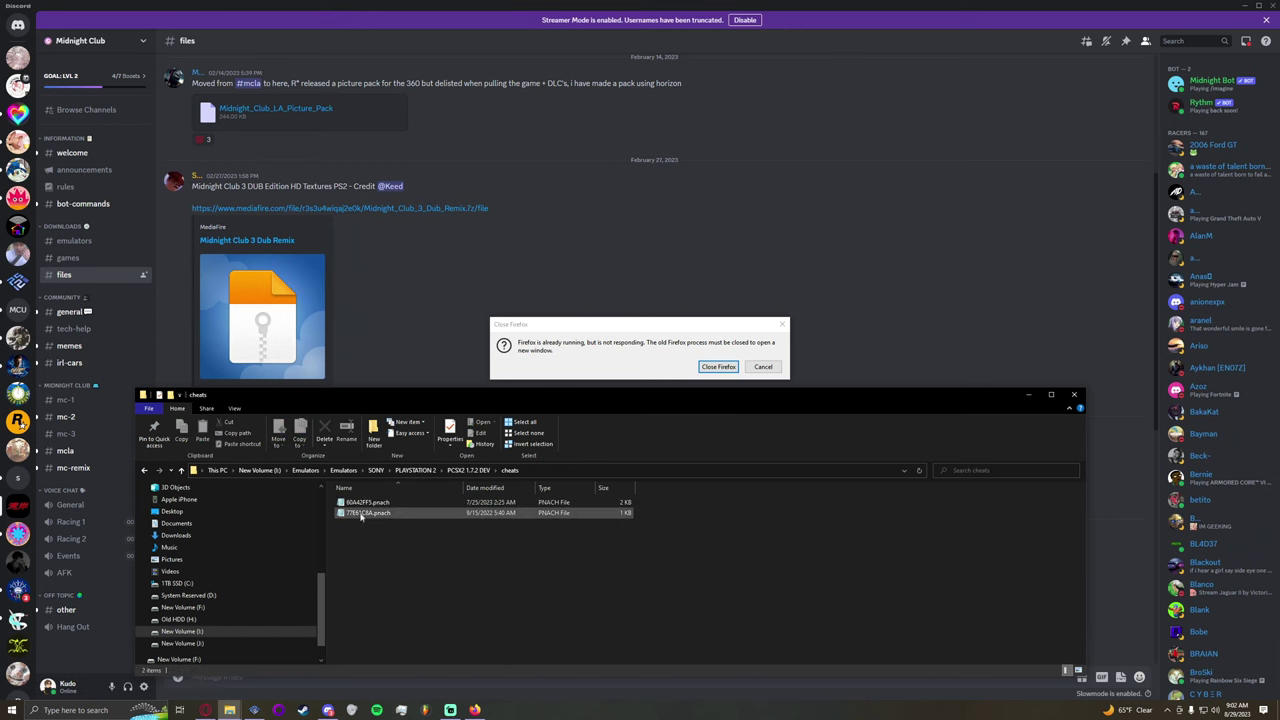
double_click(366, 502)
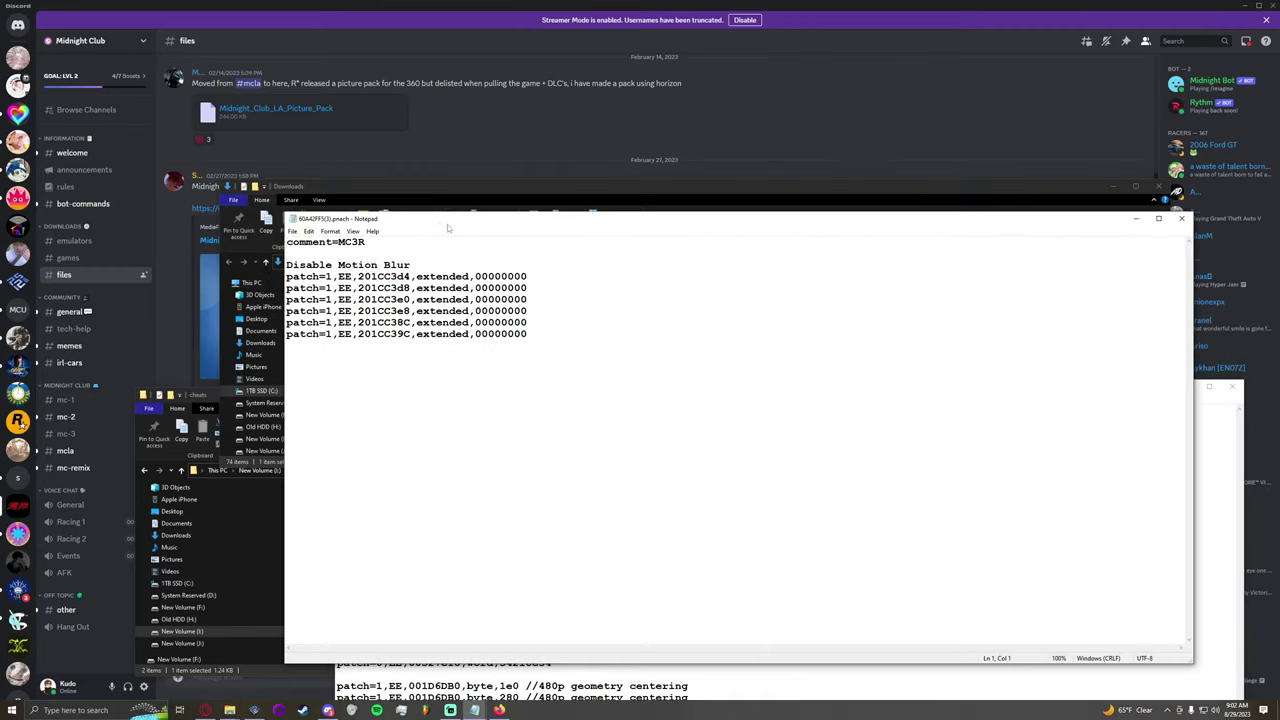
Step: Select all the Disable Motion Blur text in the downloaded 60A42FF5(3).pnach and close its duplicate Notepad window
left_click_drag(426, 220, 585, 144)
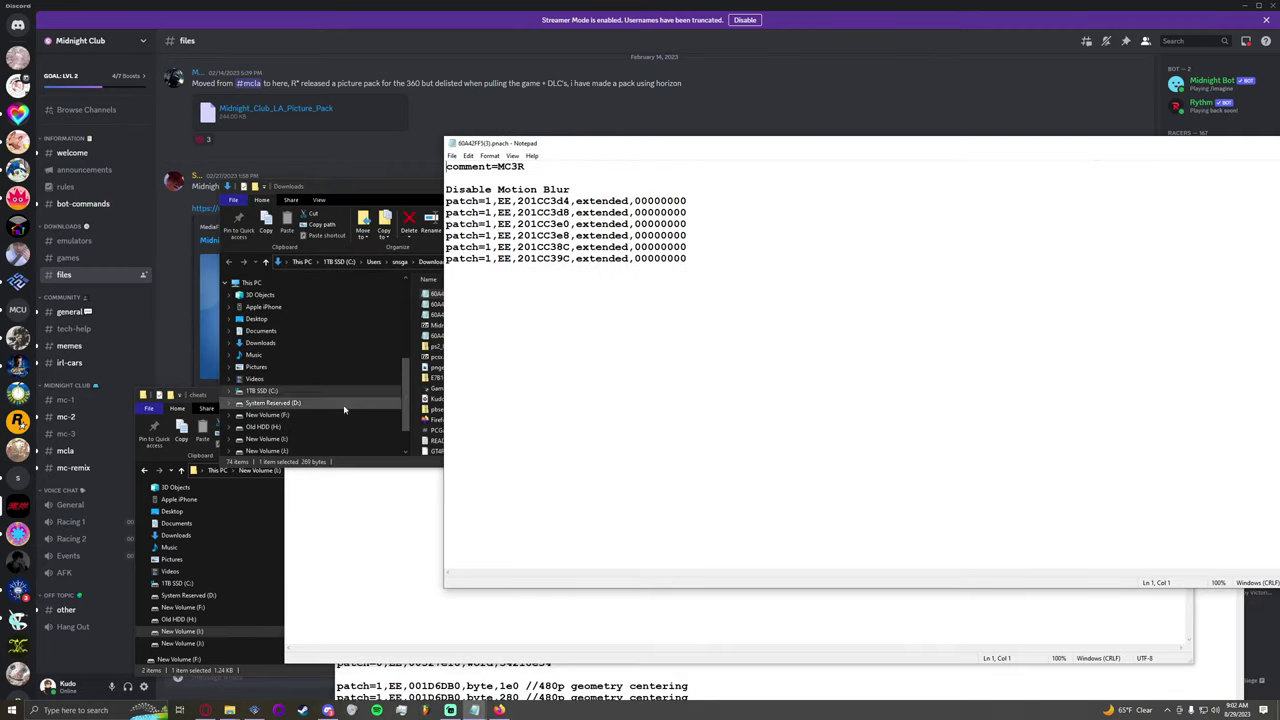
left_click(800, 340)
key("ctrl+shift+Left")
key("ctrl+shift+Home")
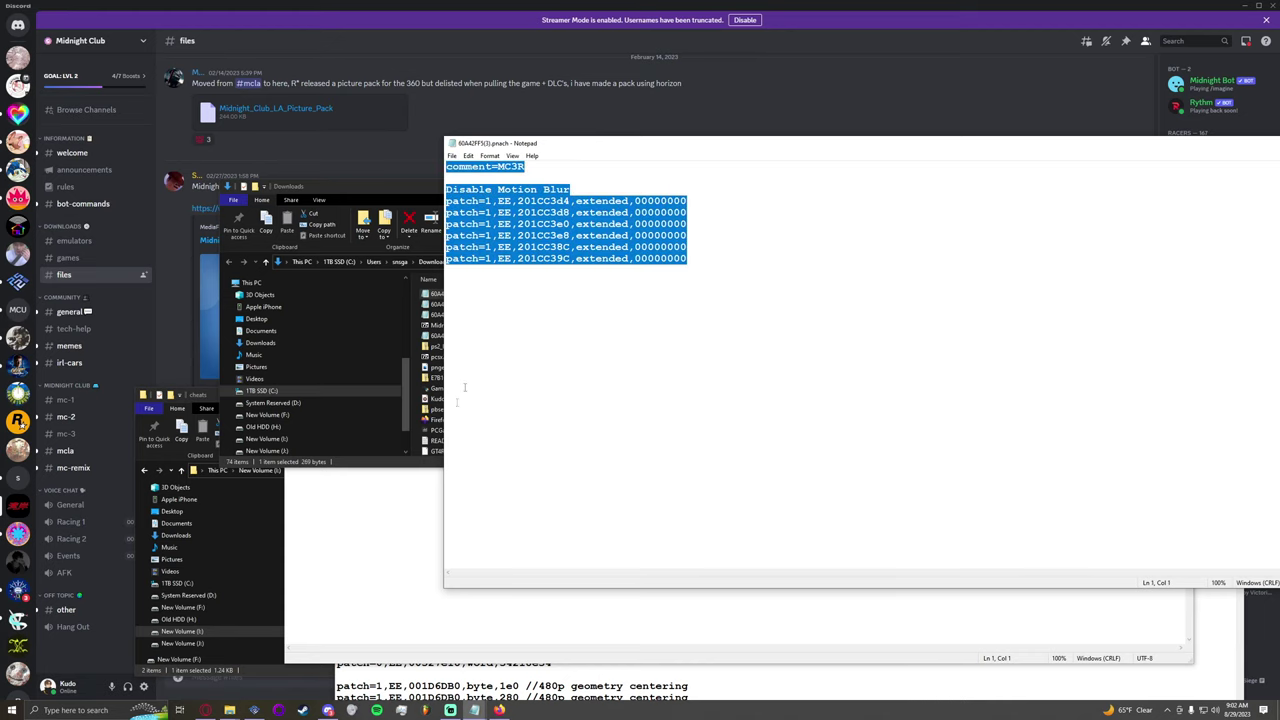
left_click(379, 523)
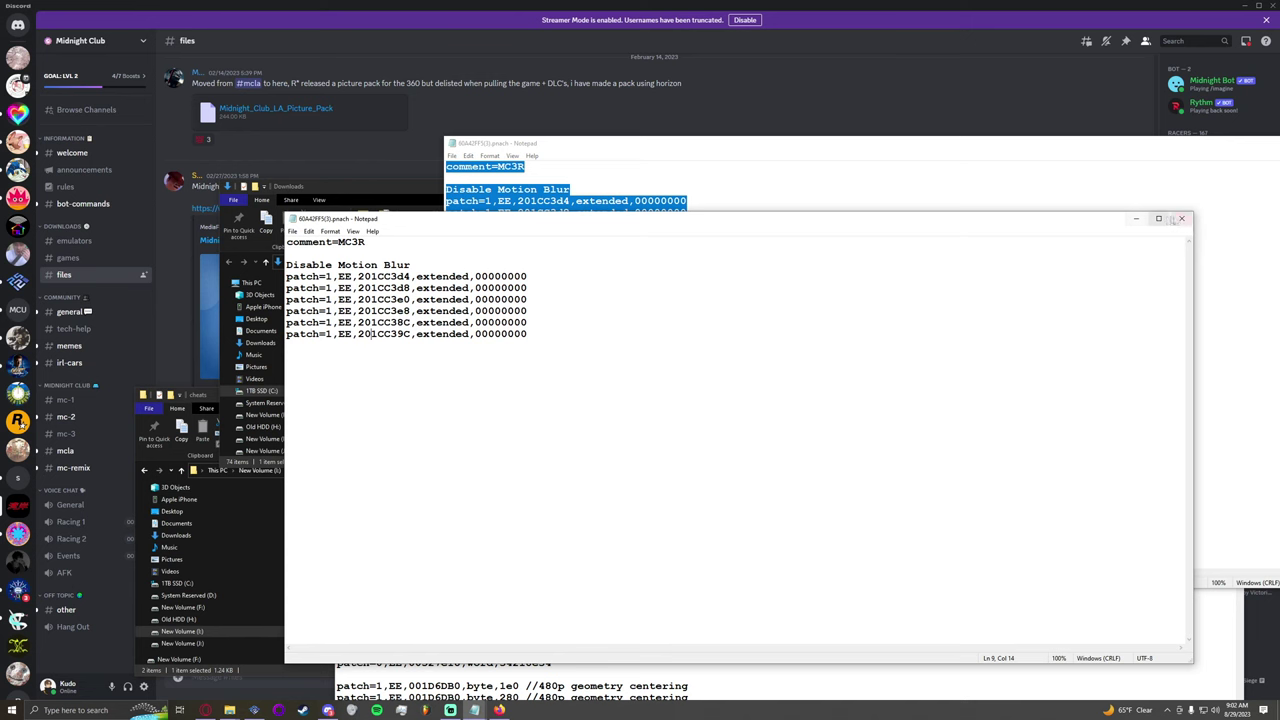
left_click(1181, 218)
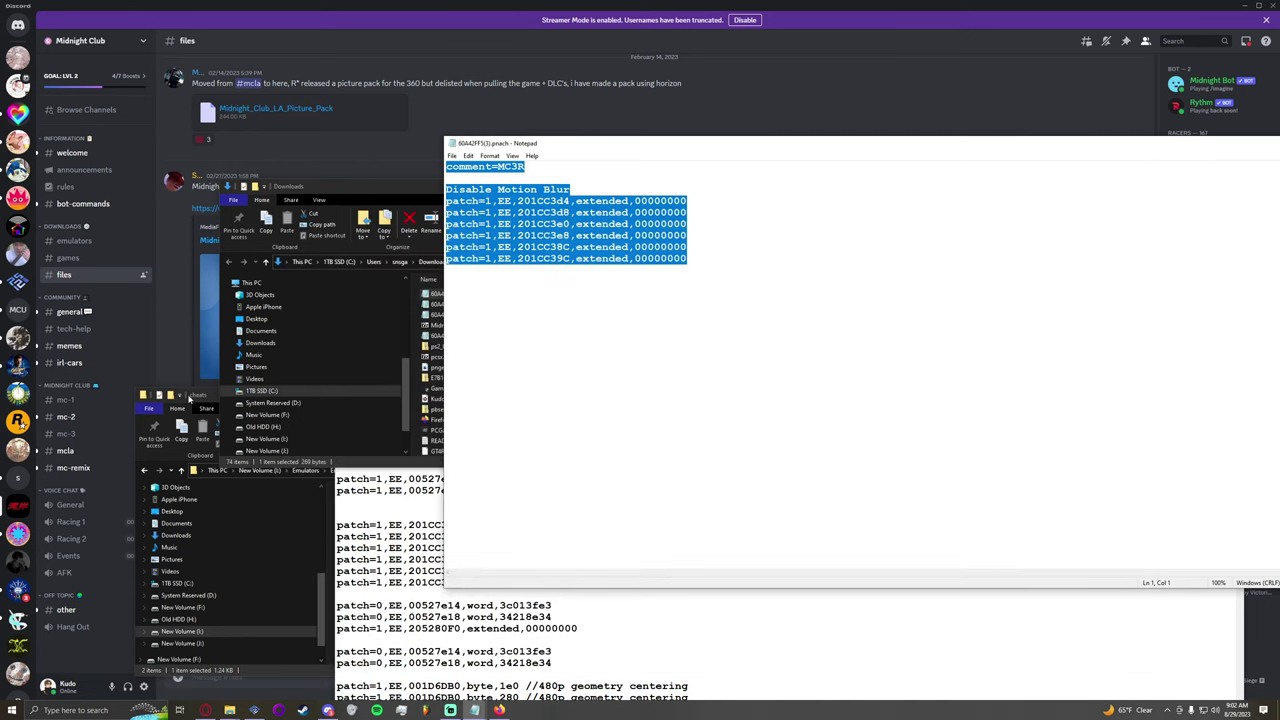
Step: Reopen 60A42FF5.pnach from the cheats folder and highlight where the 201CC motion blur patch lines belong
left_click(270, 495)
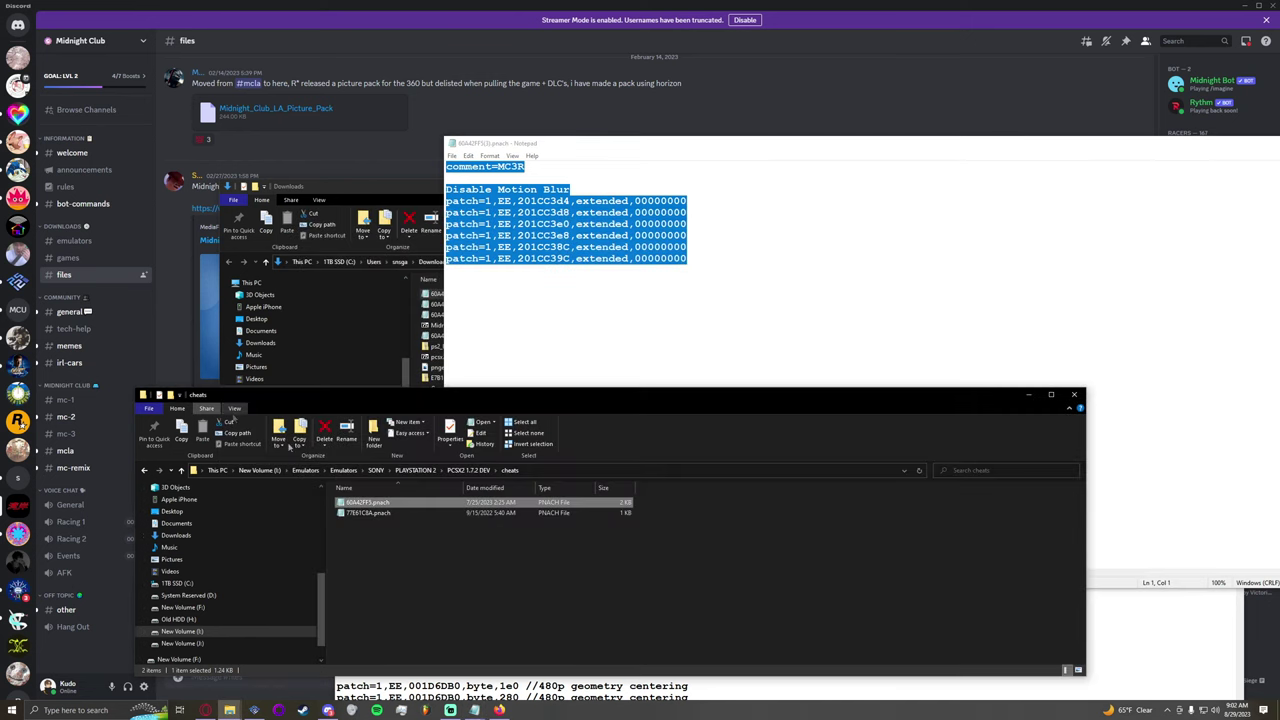
double_click(386, 503)
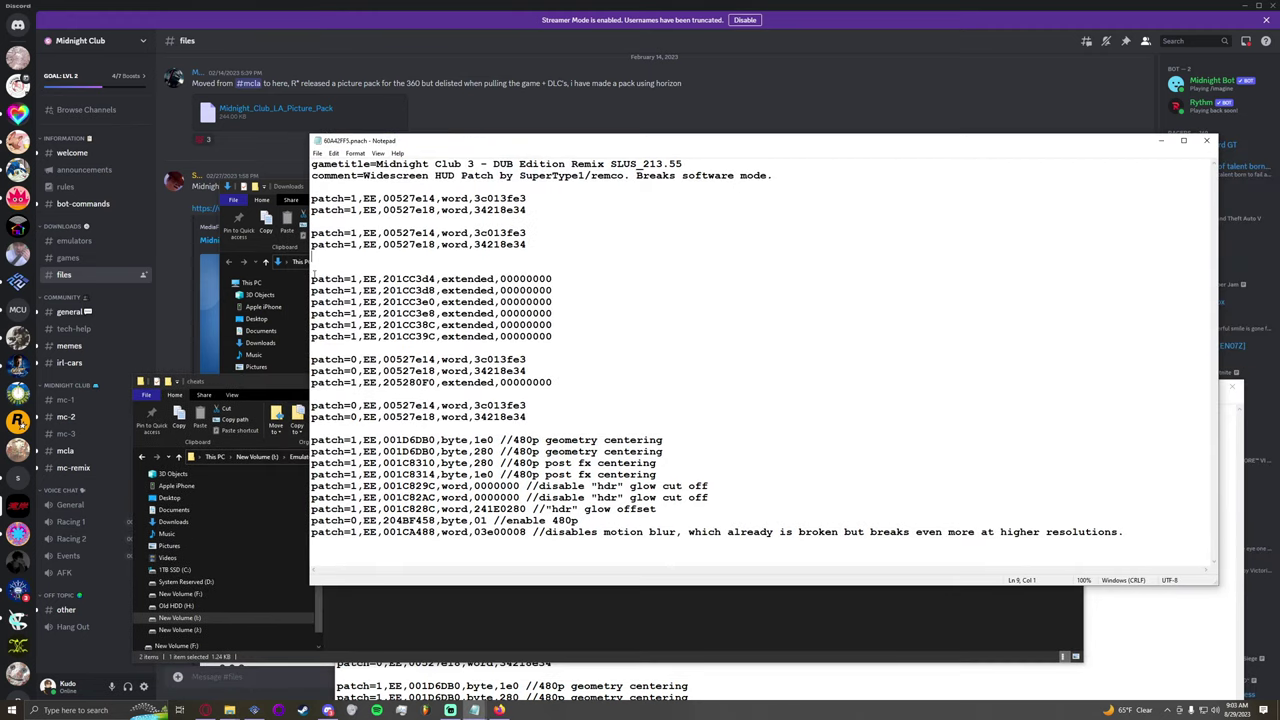
left_click_drag(314, 274, 528, 362)
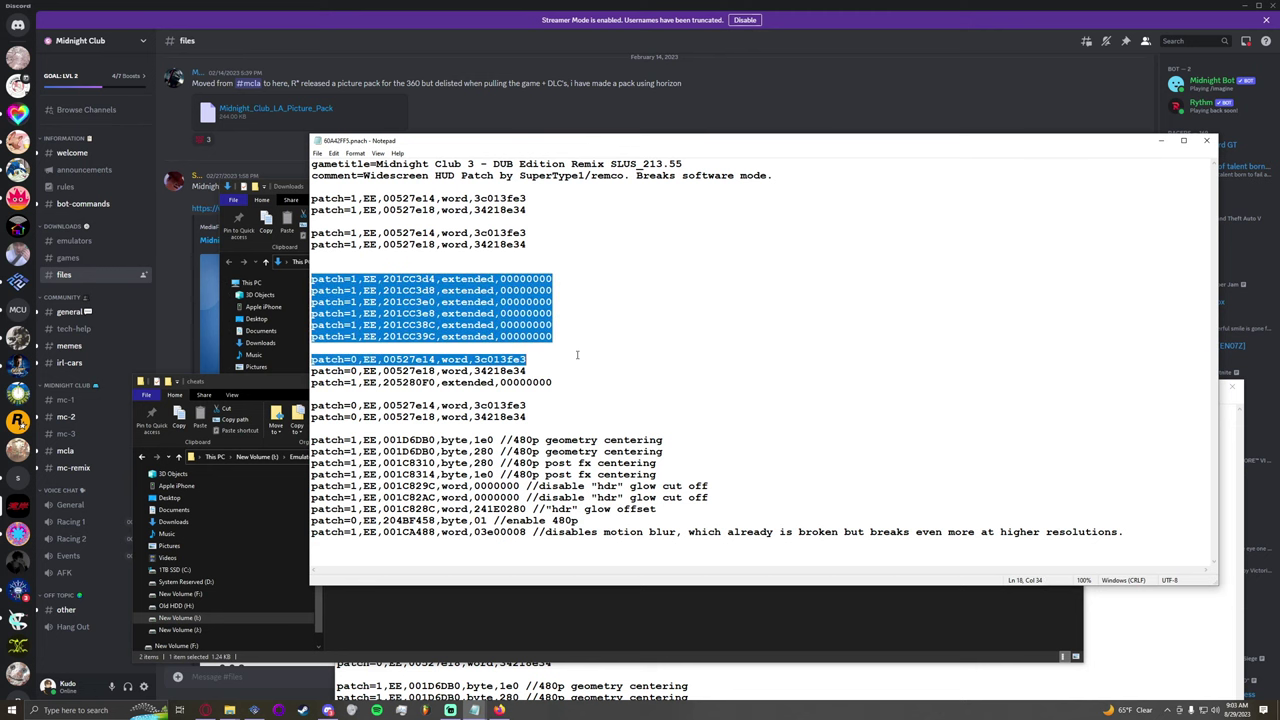
left_click(326, 348)
Step: Point out the Save command in Notepad, then clear the Notepad and File Explorer windows covering Discord
left_click(318, 152)
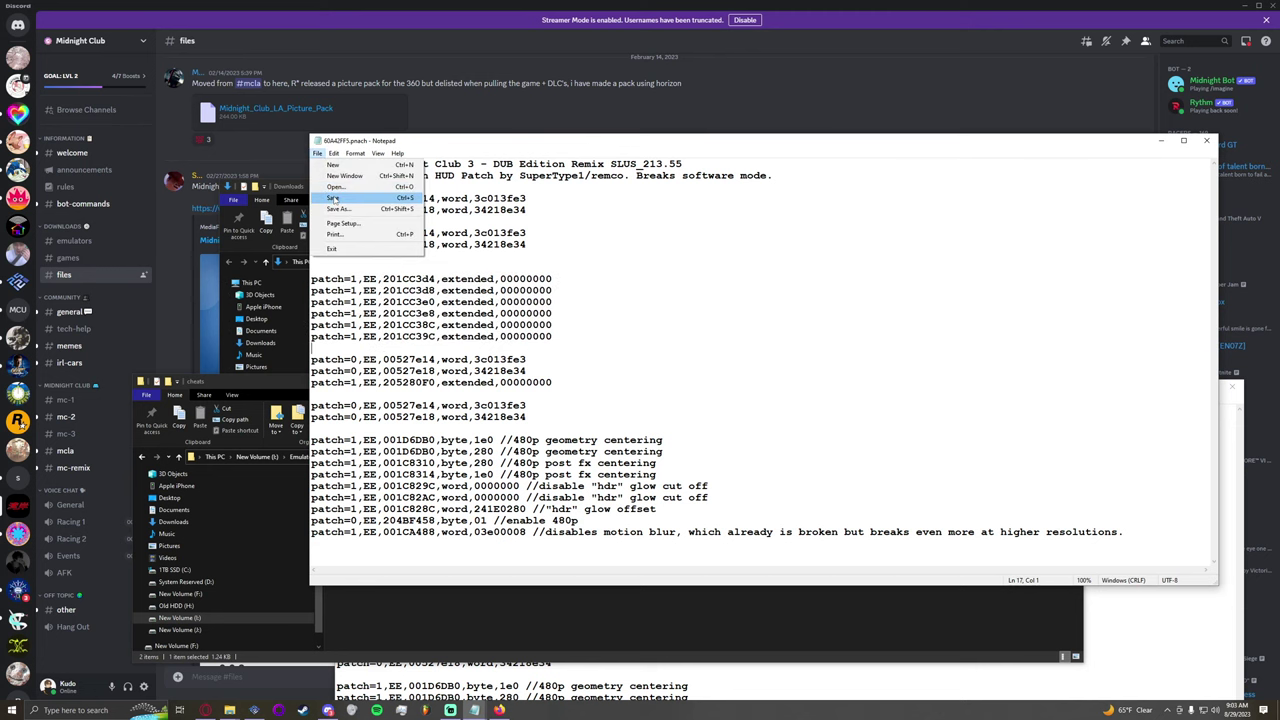
left_click(335, 240)
left_click(1158, 186)
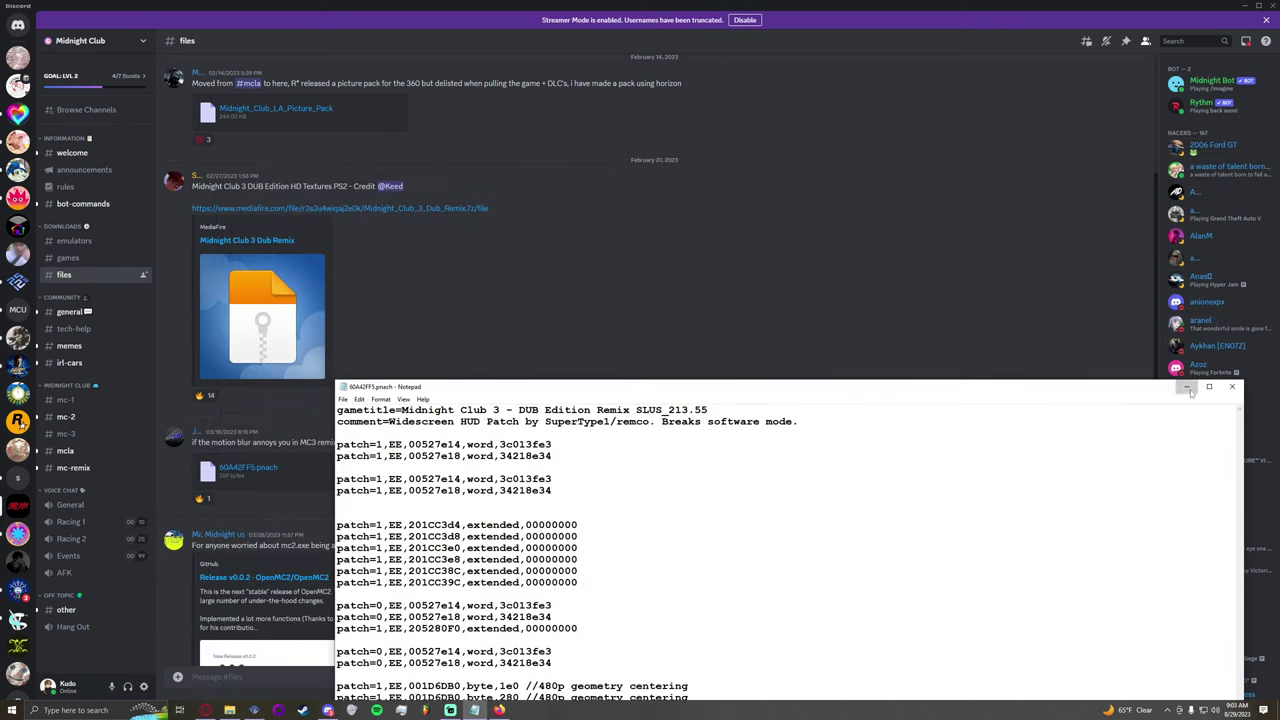
left_click(1186, 388)
Step: Download the Midnight Club 3 widescreen HUD fix from Discord's files channel, open it in Notepad, and select all its patch lines
scroll(769, 330, "down", 2)
scroll(766, 326, "down", 3)
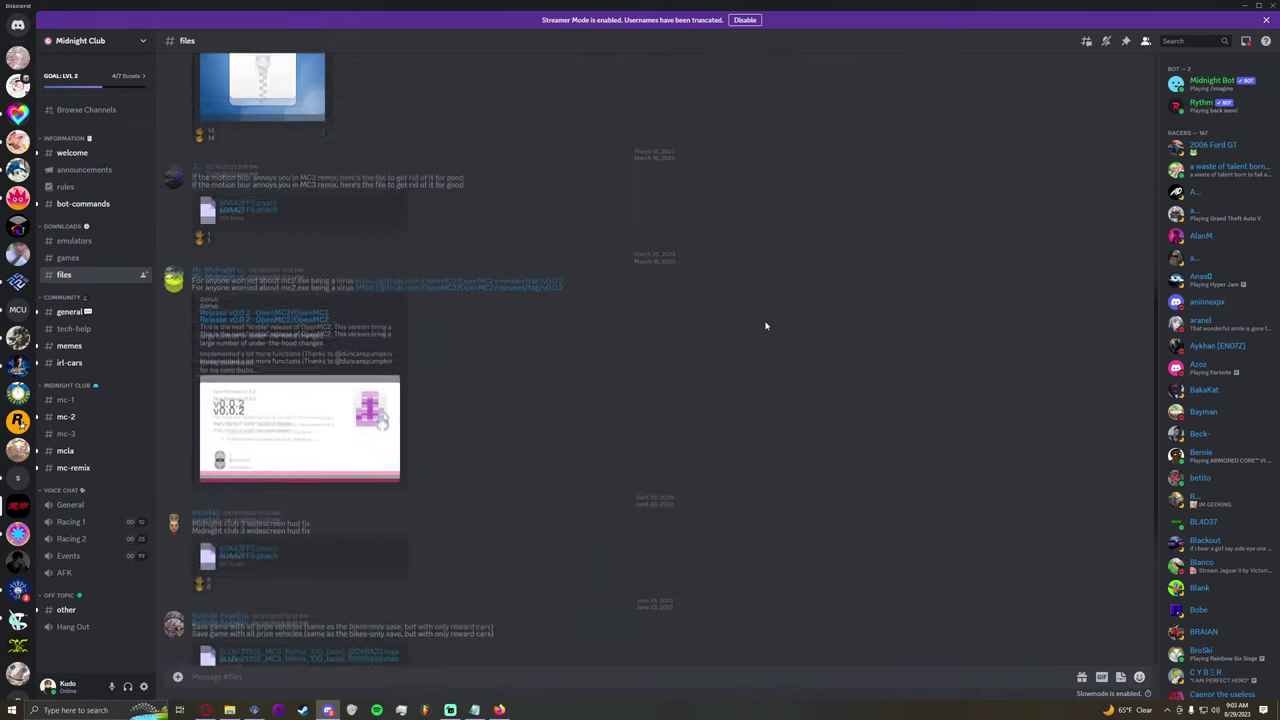
scroll(766, 326, "down", 3)
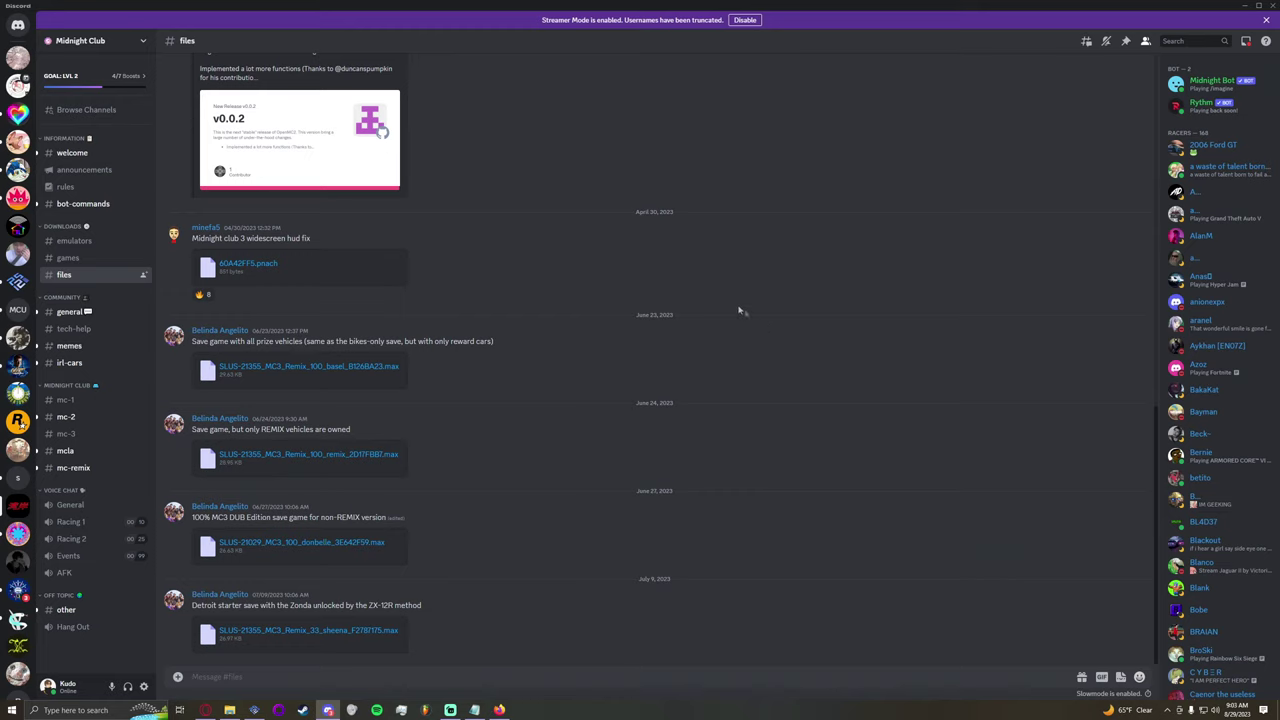
left_click(262, 270)
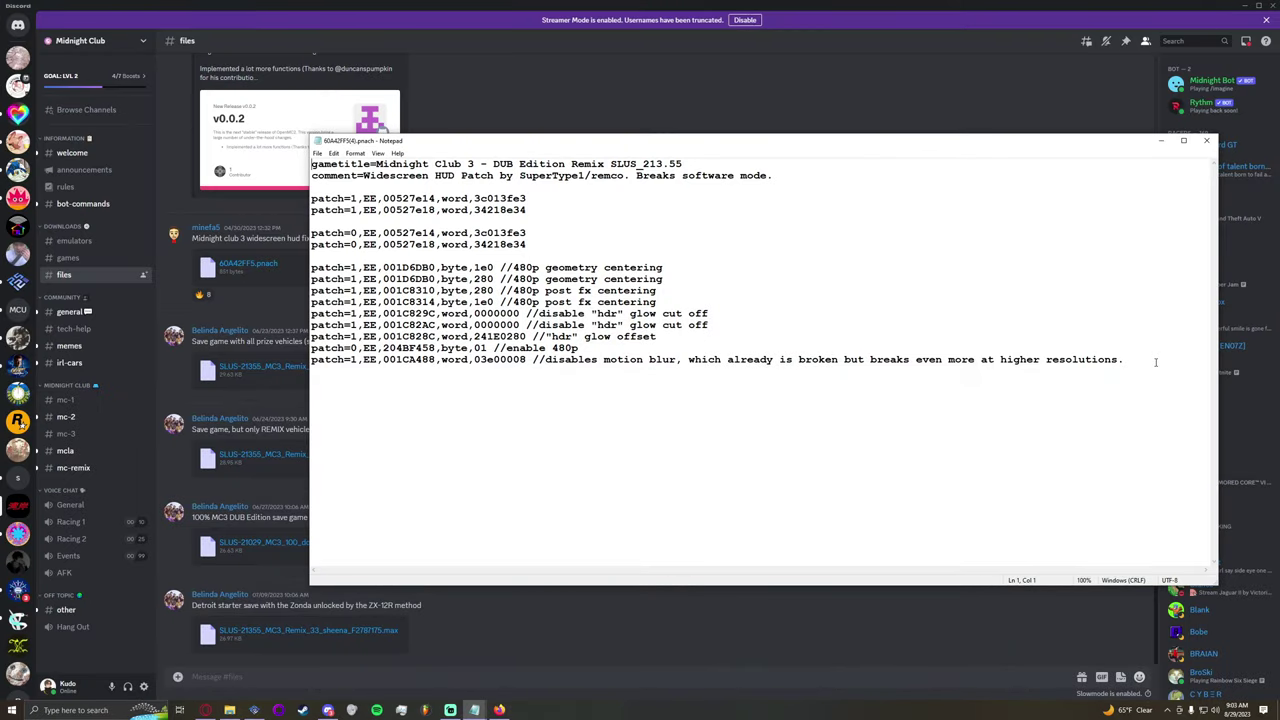
left_click(800, 360)
left_click_drag(1124, 359, 311, 198)
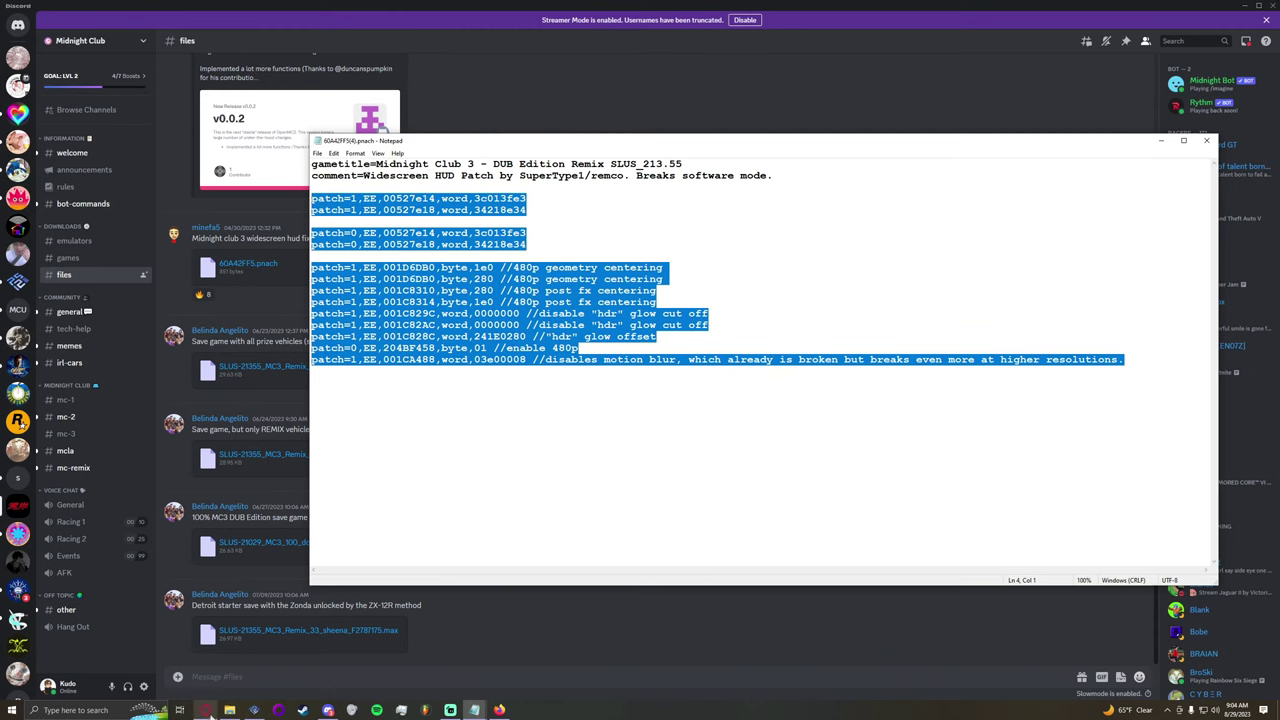
Step: Minimize the ps2_bios.zip window, then switch back to PCSX2 and resume the cruise
left_click(229, 710)
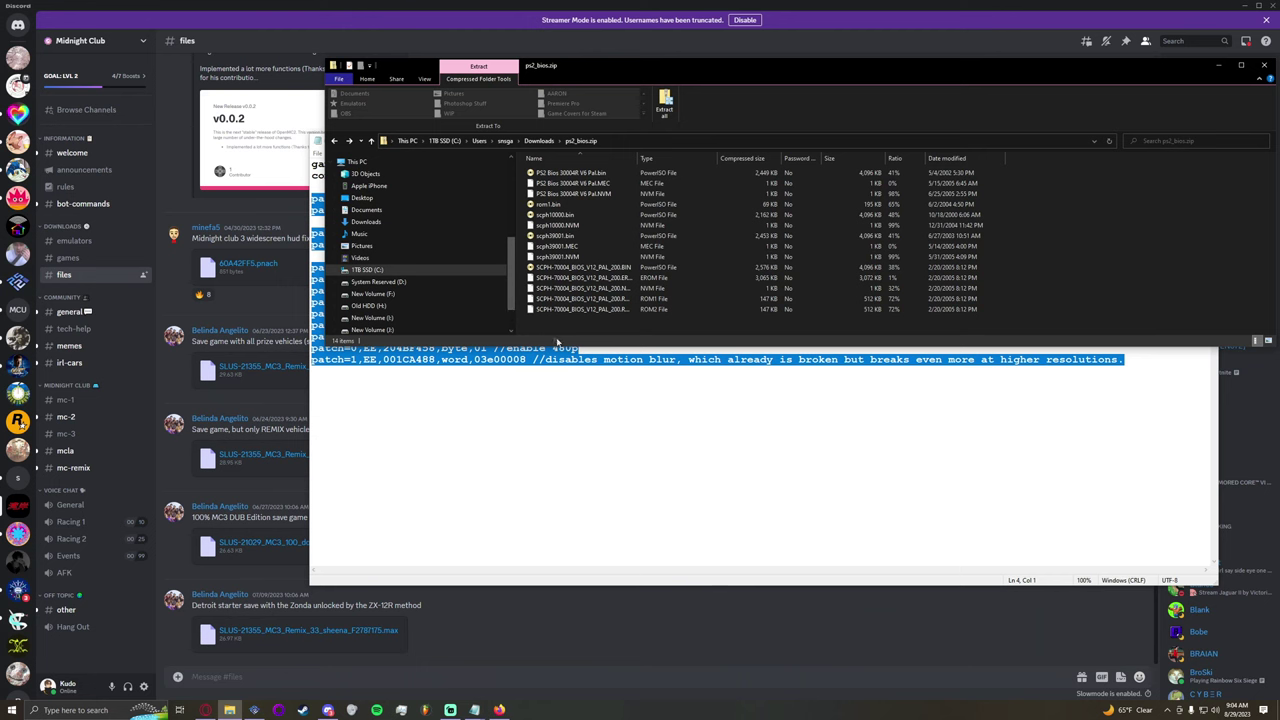
left_click(1218, 65)
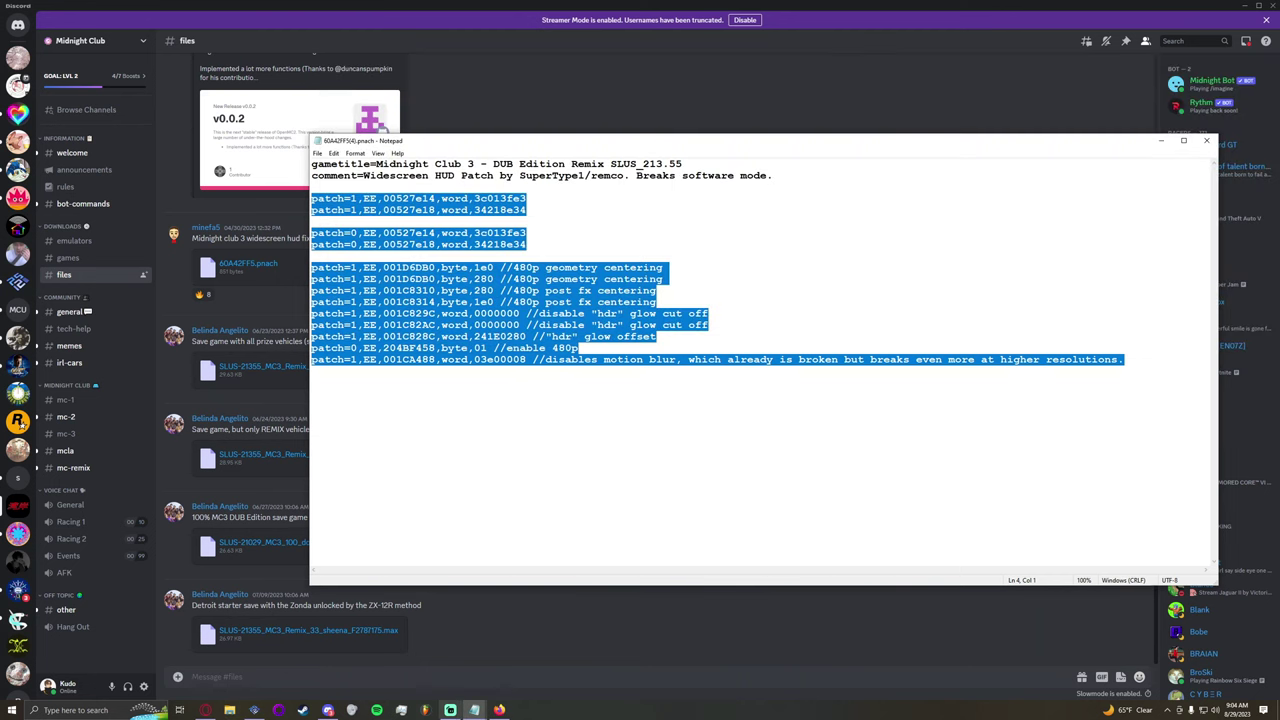
mouse_move(498, 710)
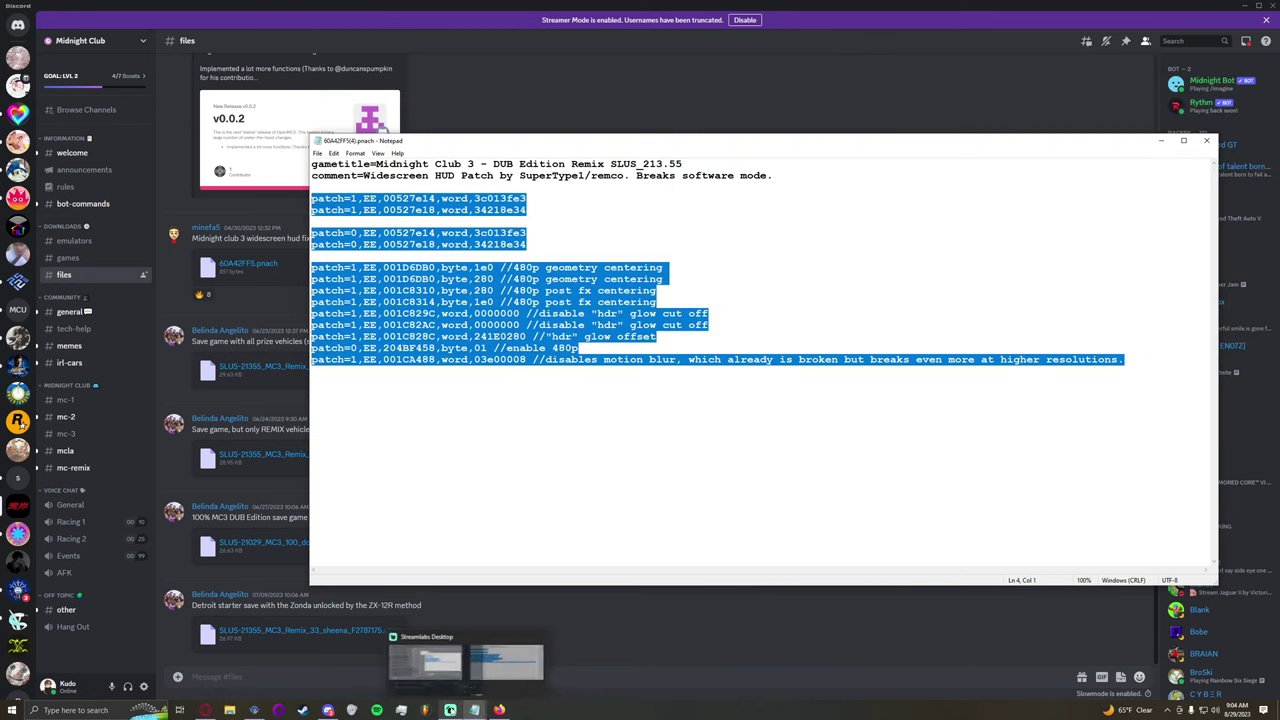
left_click(252, 709)
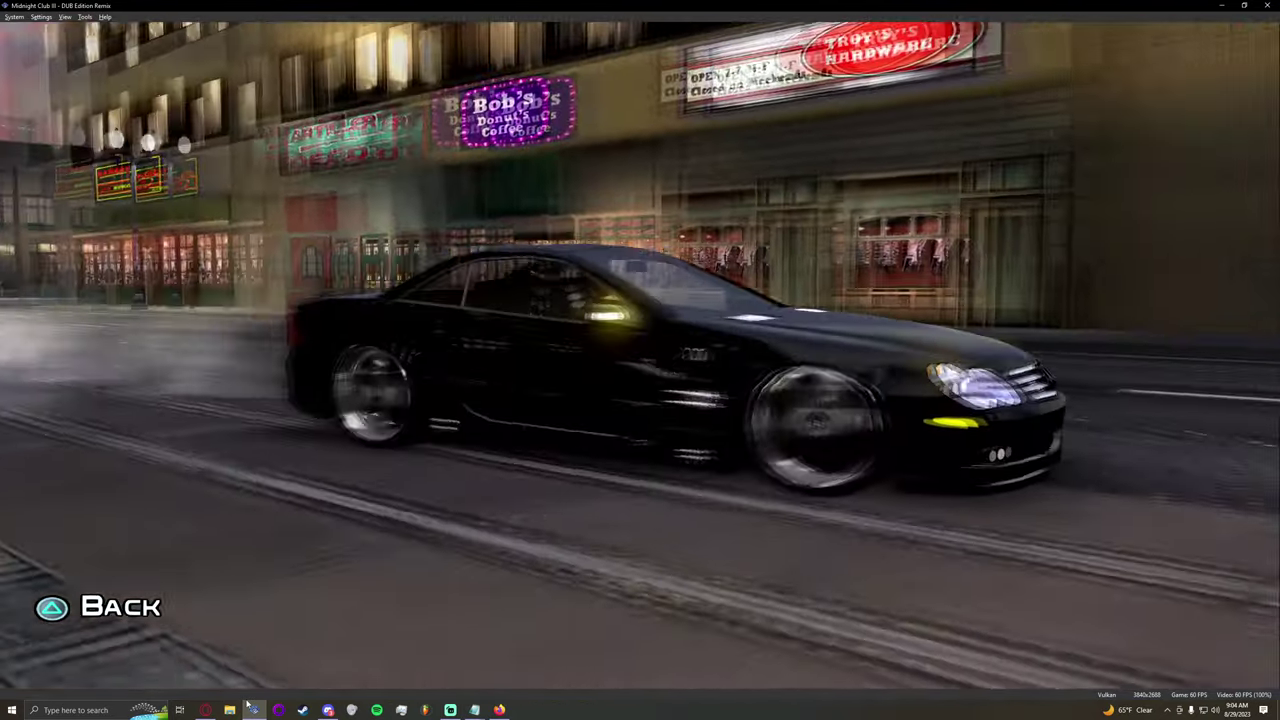
key("Return")
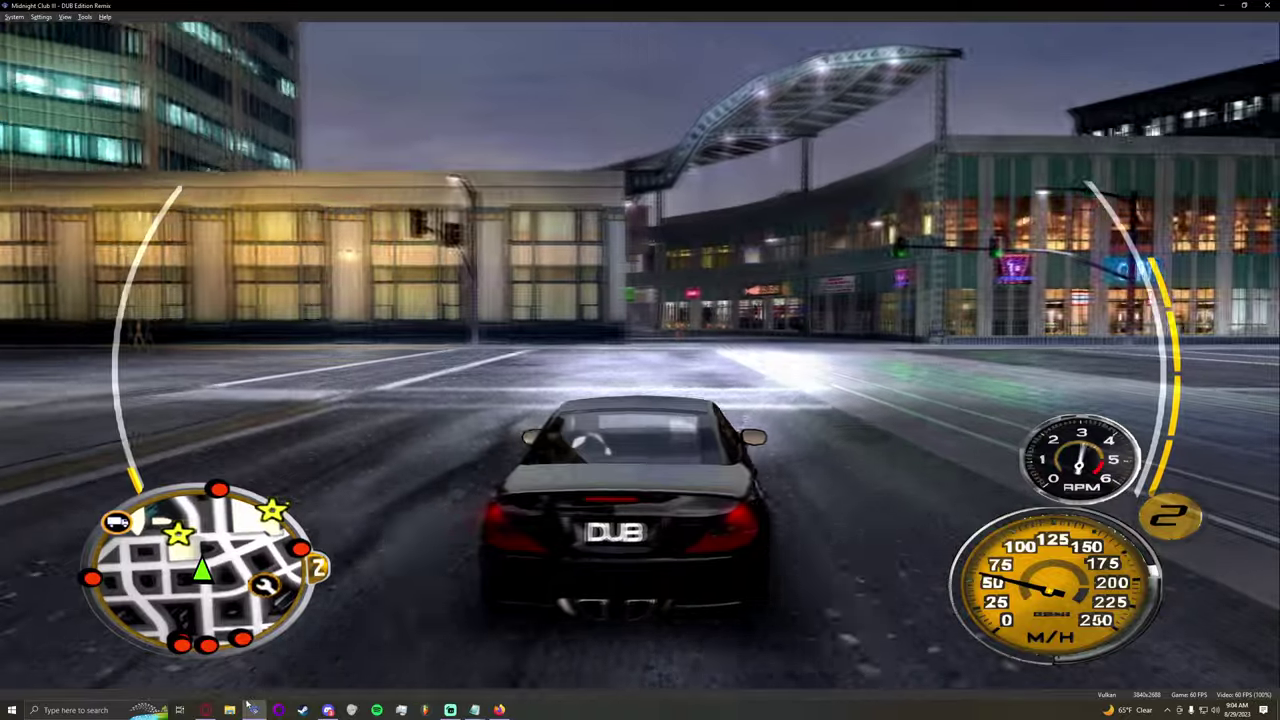